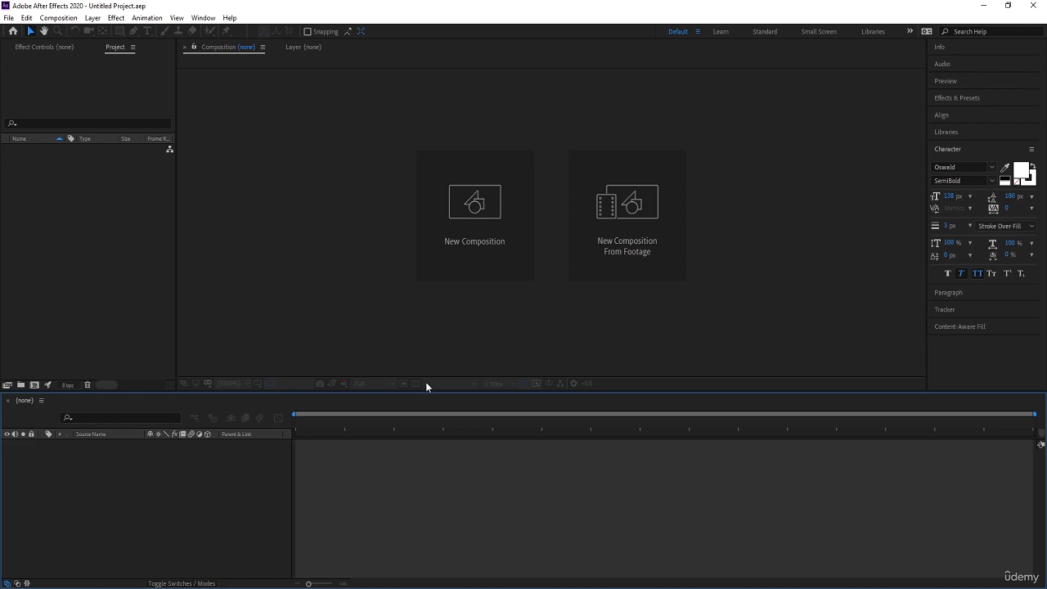
Step: Create a composition named "Main Animation" with the default settings and turn on its Title/Action Safe guides
left_click(457, 269)
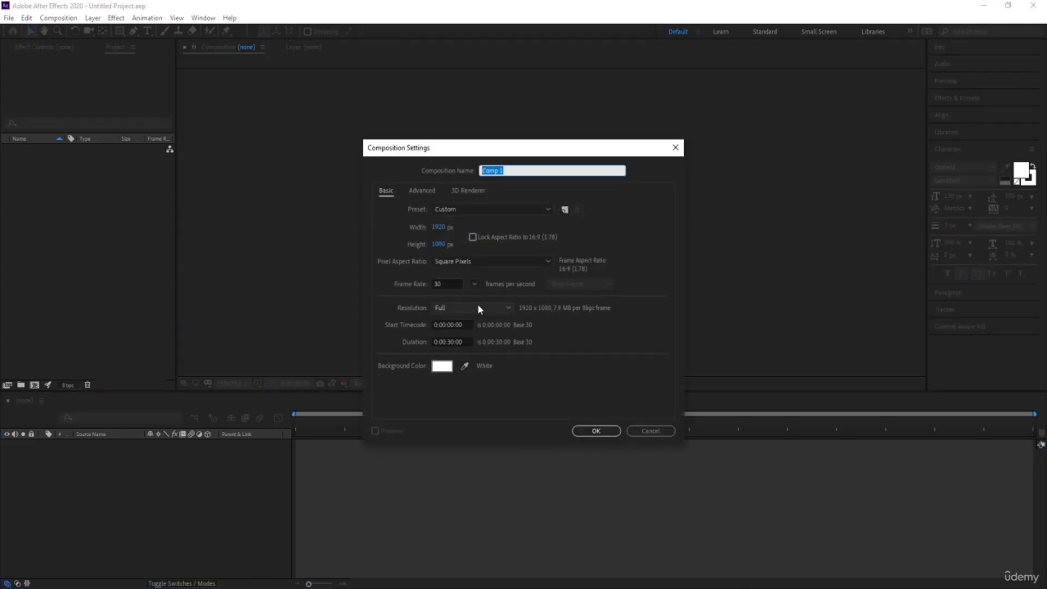
type("Main Animation")
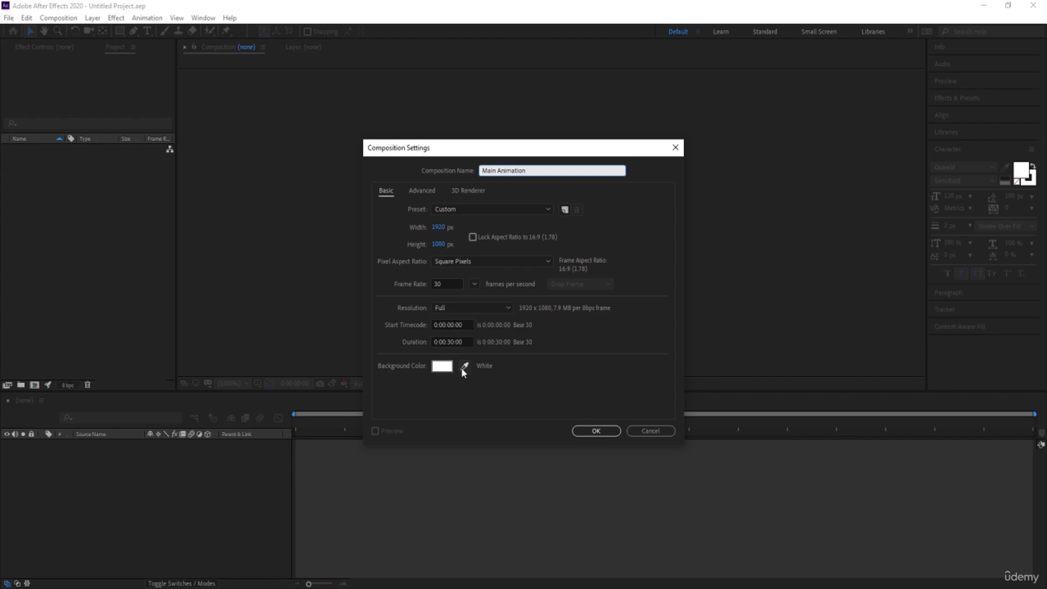
left_click(588, 432)
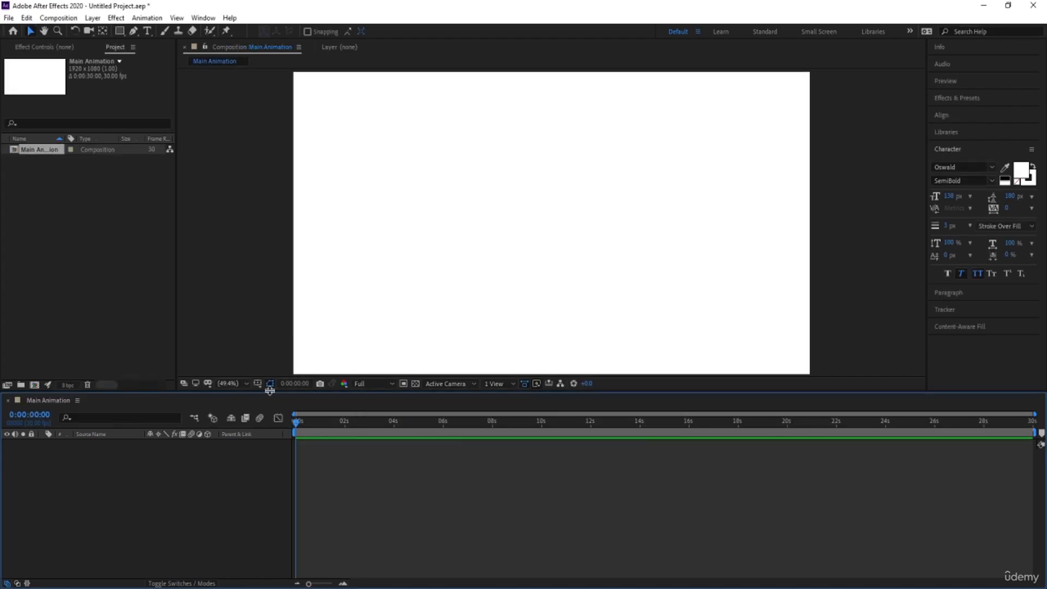
left_click(258, 383)
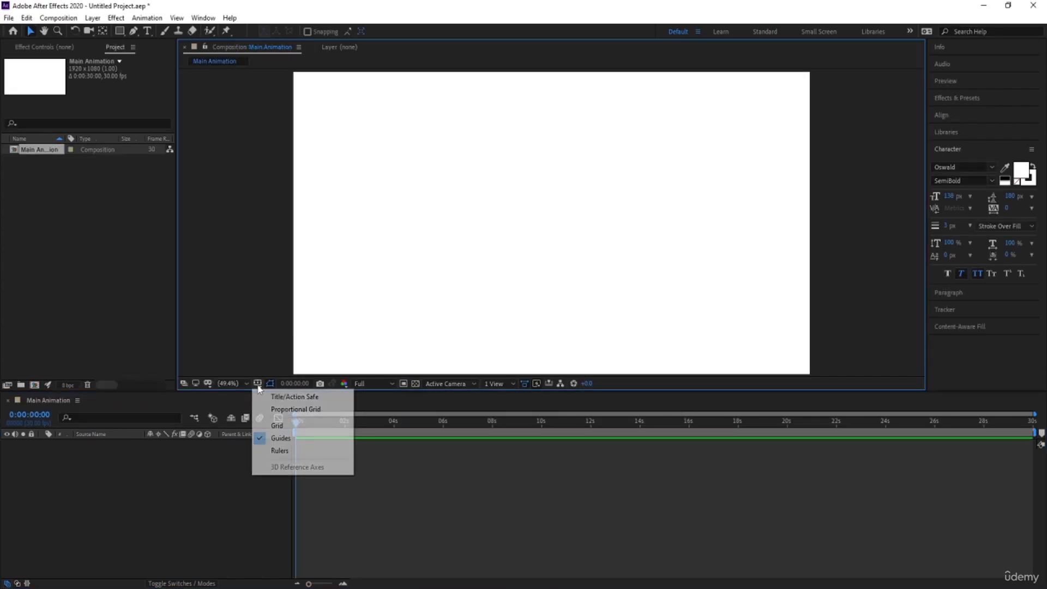
left_click(295, 397)
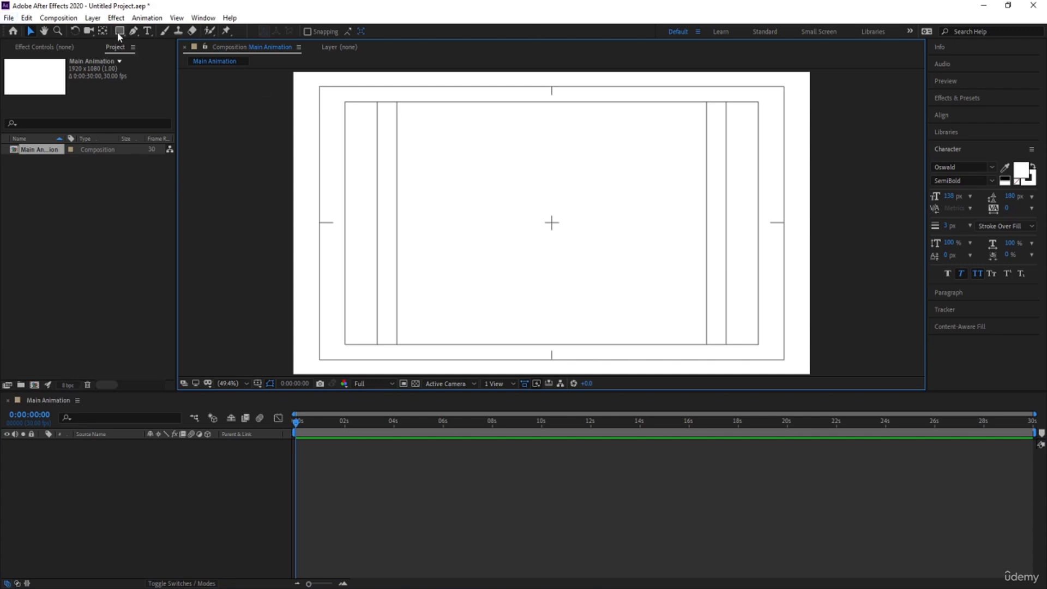
Step: Draw a circle near the composition's centre with the Ellipse tool, using no fill and a black (000000) stroke
left_click_drag(118, 33, 154, 54)
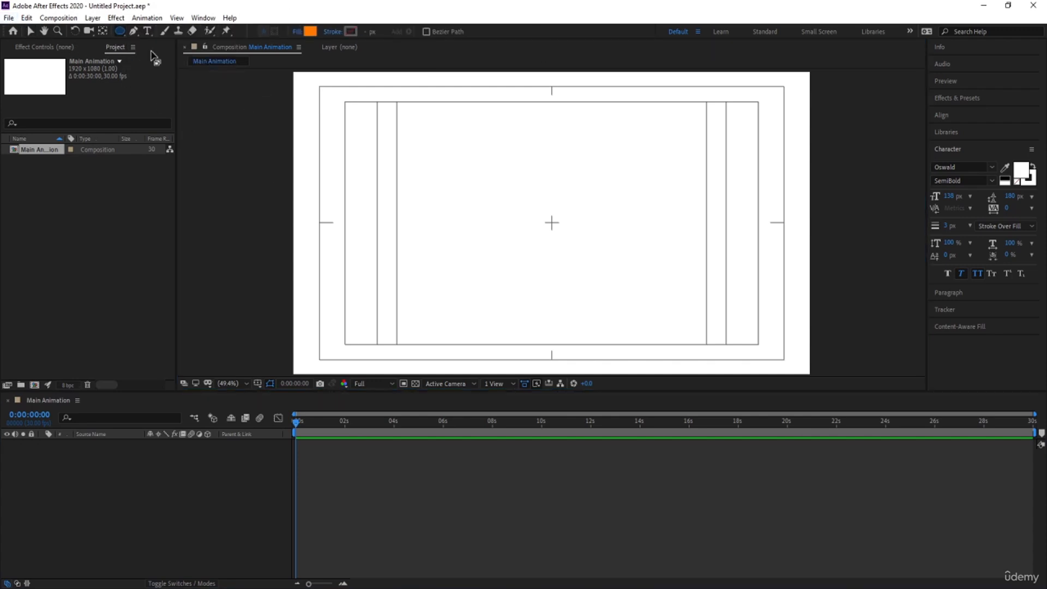
left_click(295, 32)
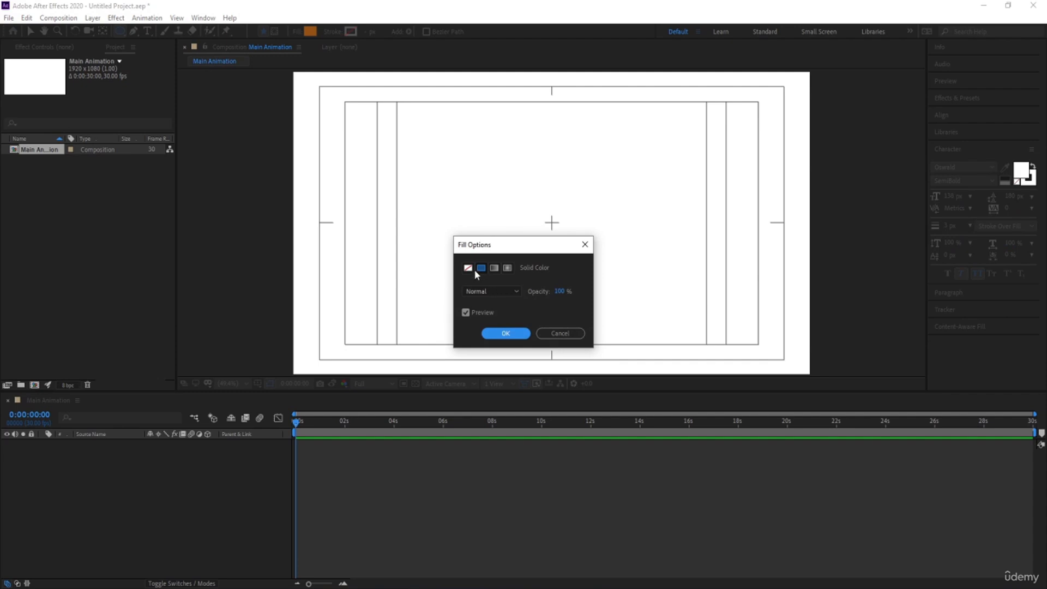
left_click(469, 267)
left_click(504, 333)
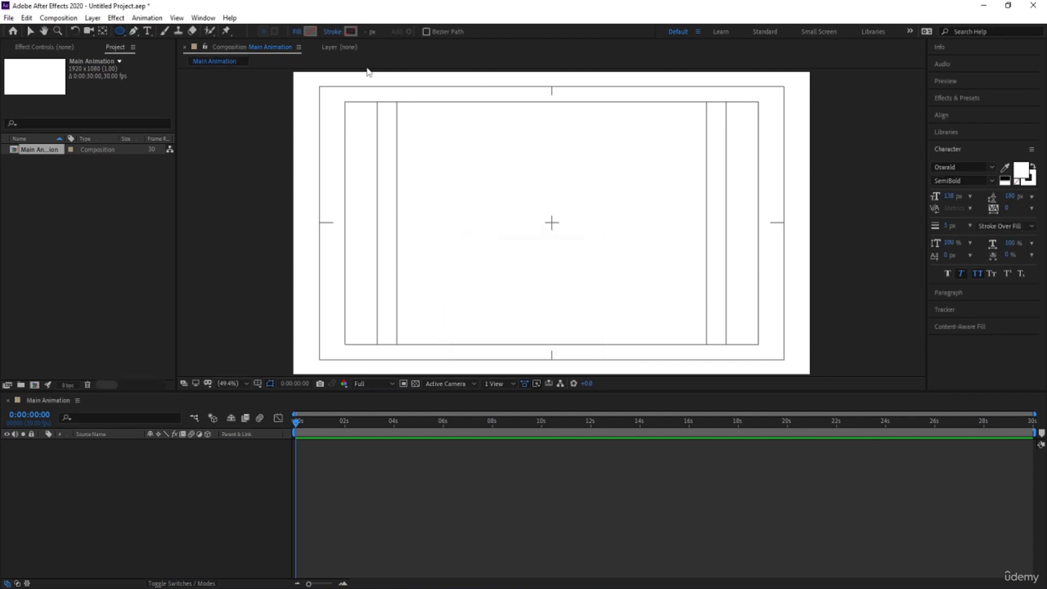
left_click(350, 31)
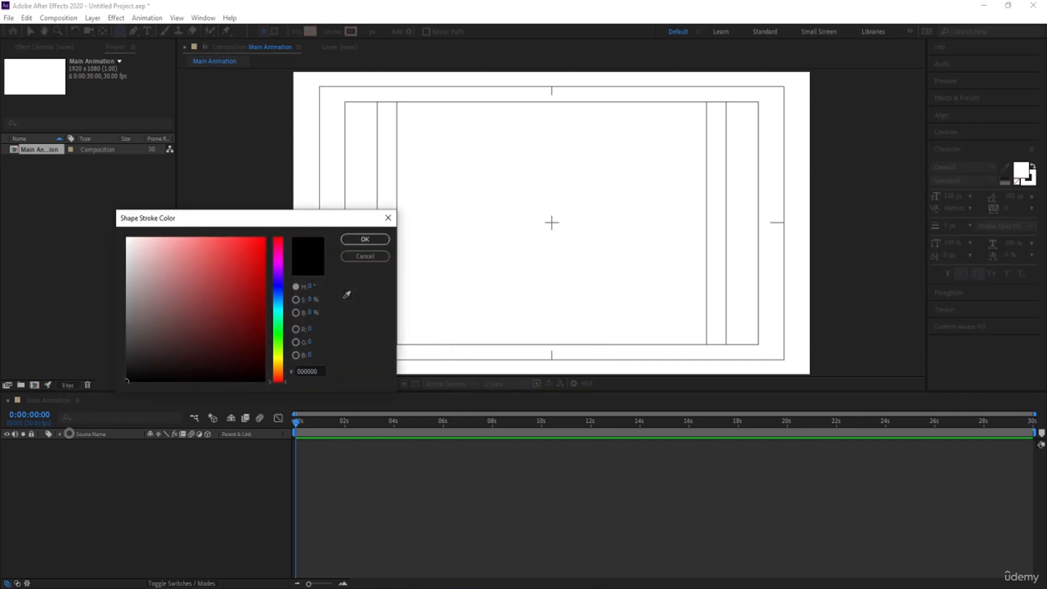
left_click(365, 239)
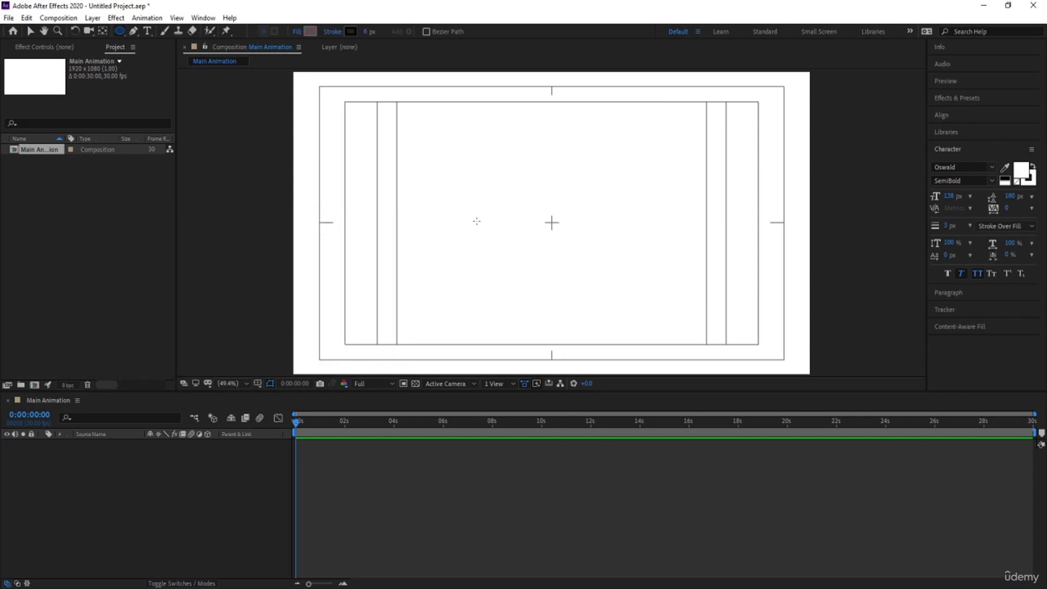
left_click_drag(512, 165, 593, 248)
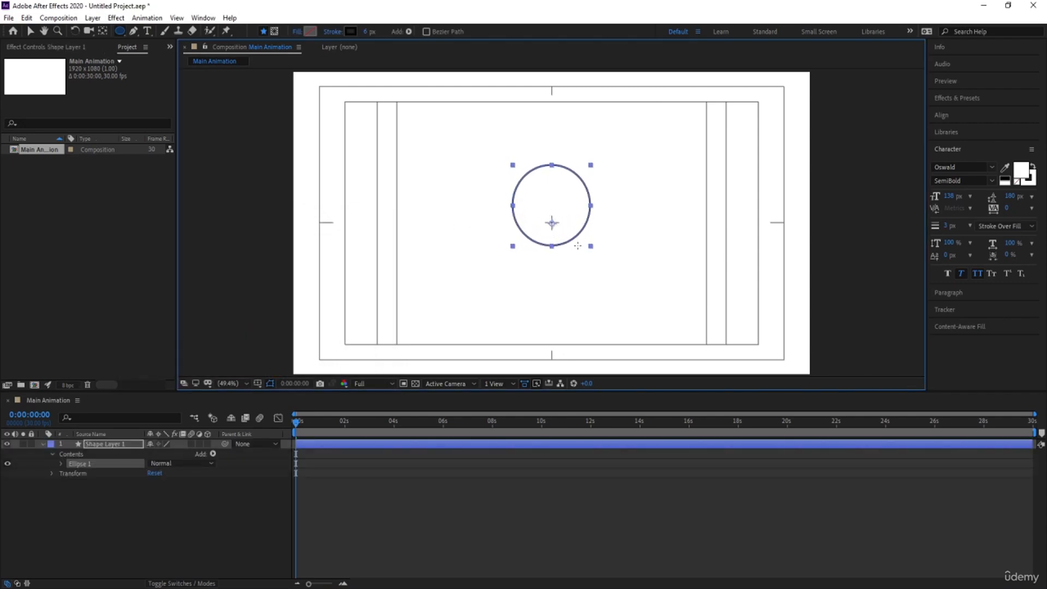
Step: Align the circle's shape layer to the composition's horizontal and vertical centre
left_click(188, 495)
left_click(97, 445)
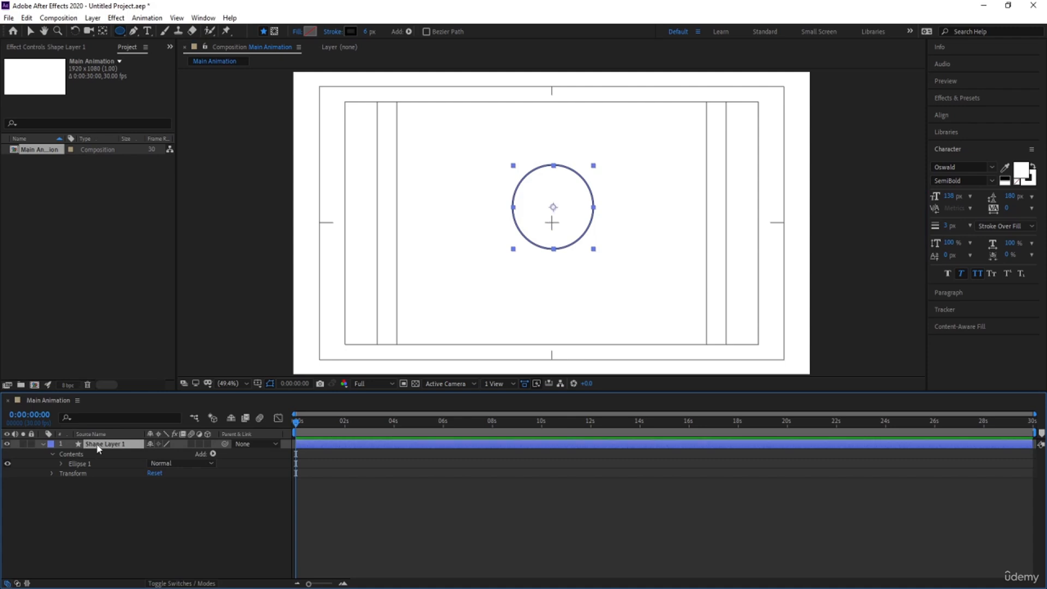
left_click(950, 116)
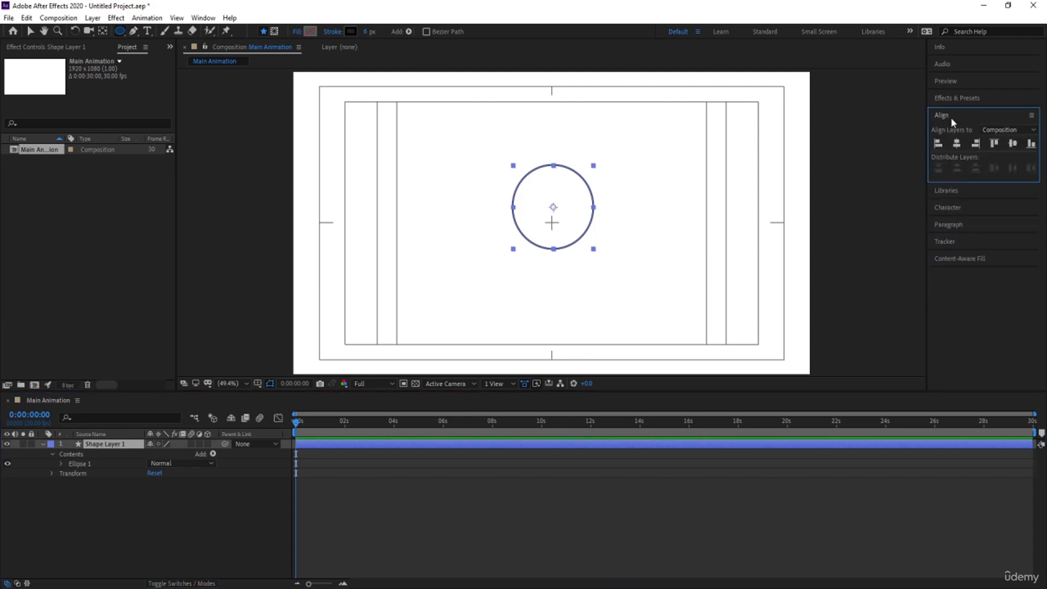
left_click(957, 145)
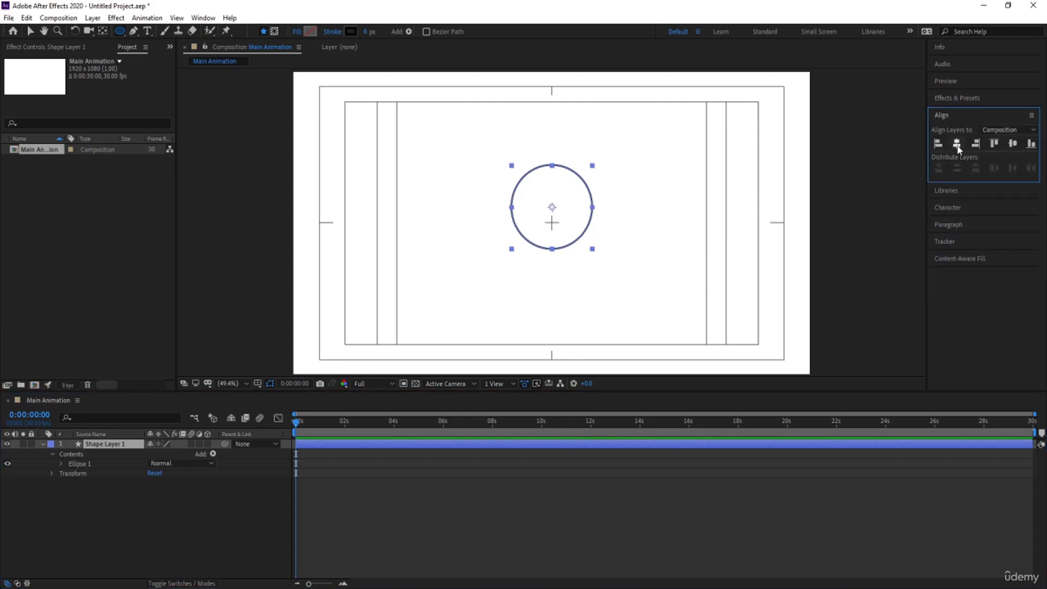
left_click(1013, 144)
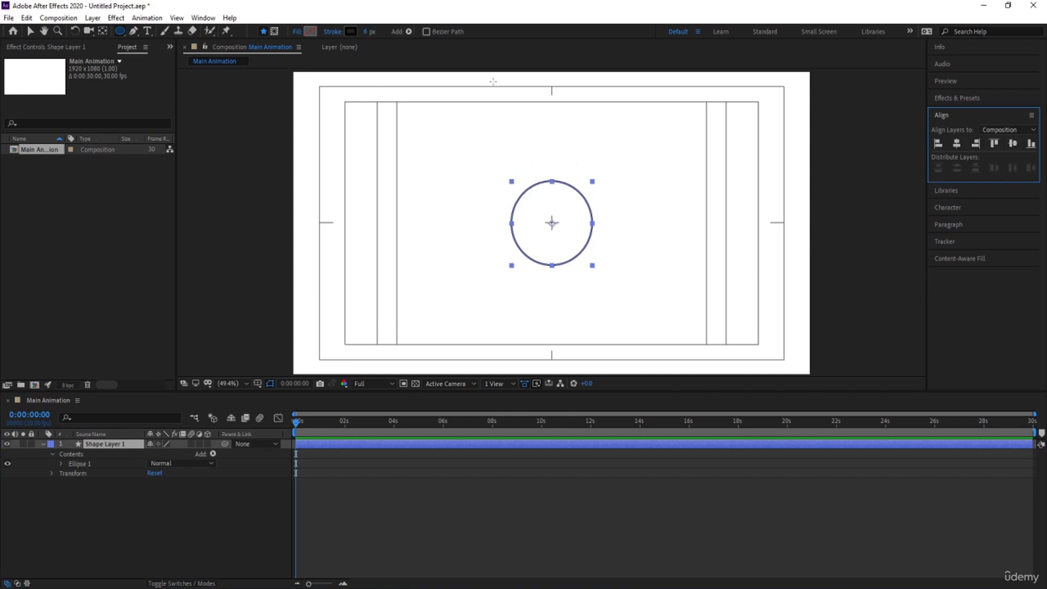
Step: Thicken the circle's stroke to 116 px and scale its layer to 56%
left_click_drag(369, 31, 431, 31)
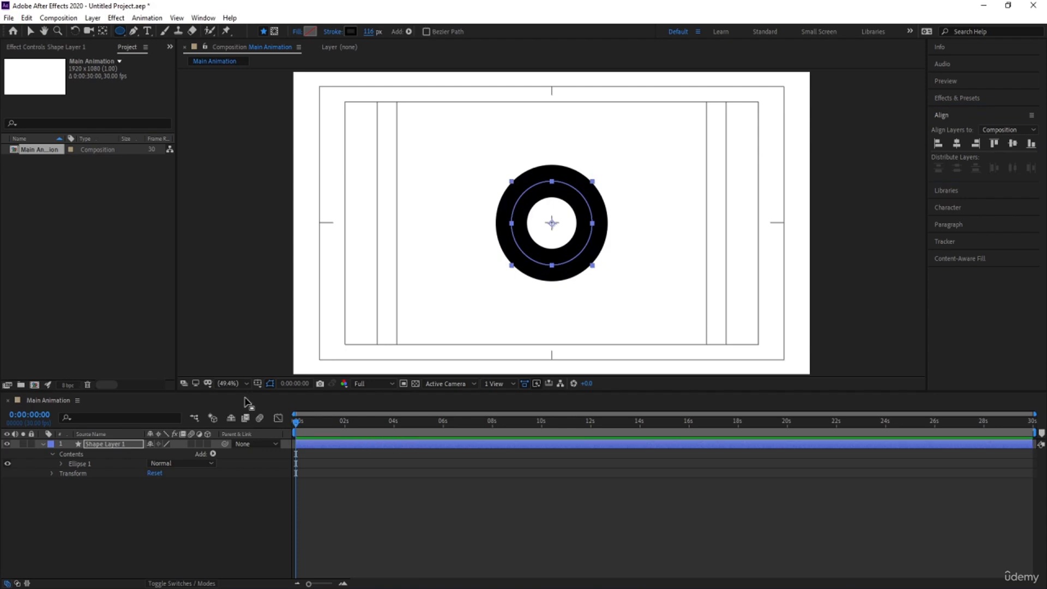
key("s")
left_click_drag(164, 453, 139, 452)
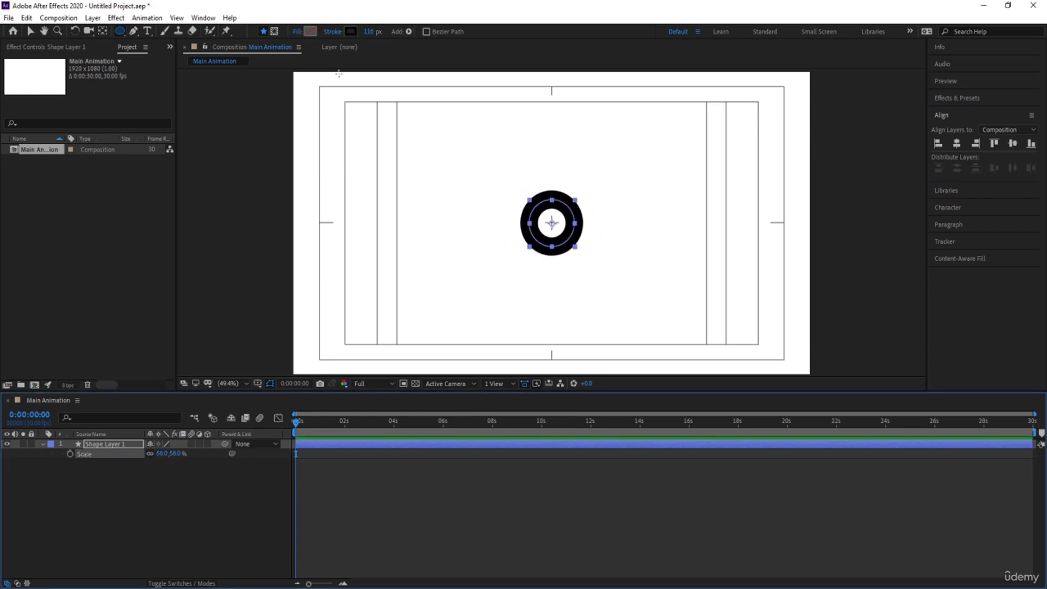
Step: Widen the circle's stroke to 299 px to close the central hole, checking the centre up close
left_click_drag(371, 31, 437, 24)
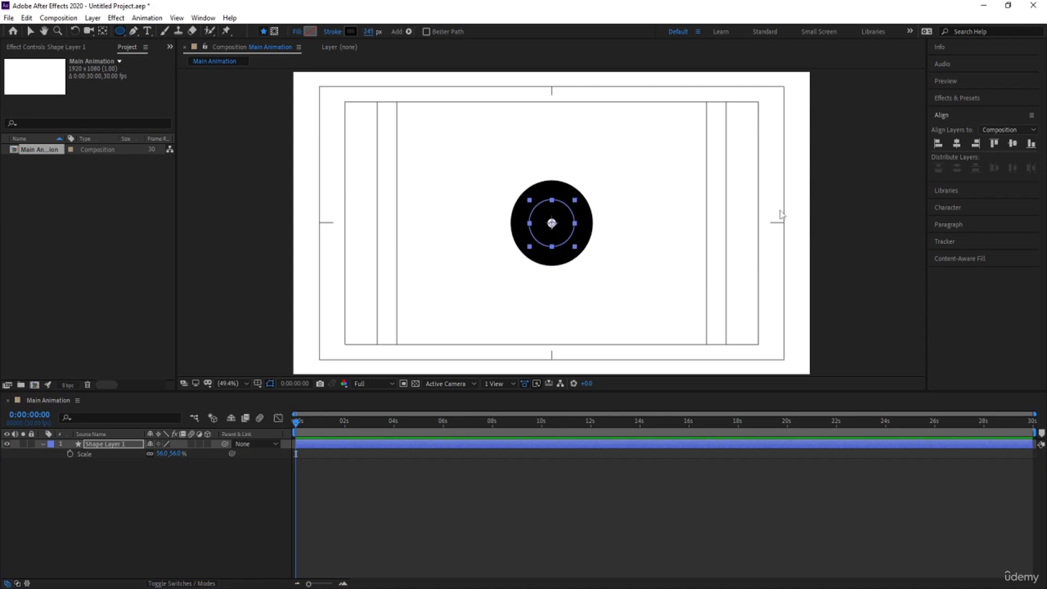
key("period")
key("period")
key("period")
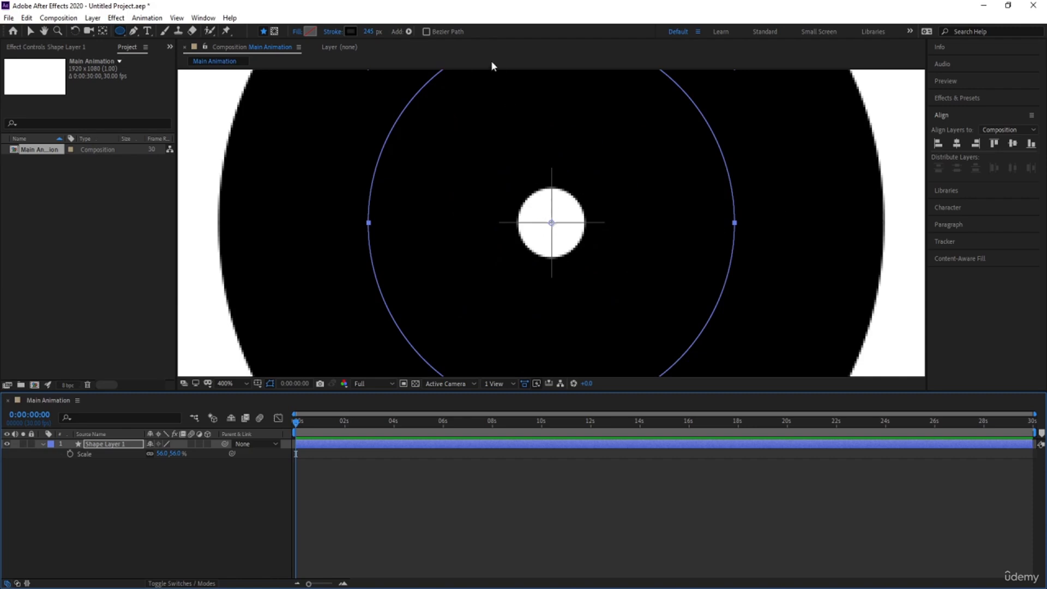
left_click_drag(368, 31, 407, 36)
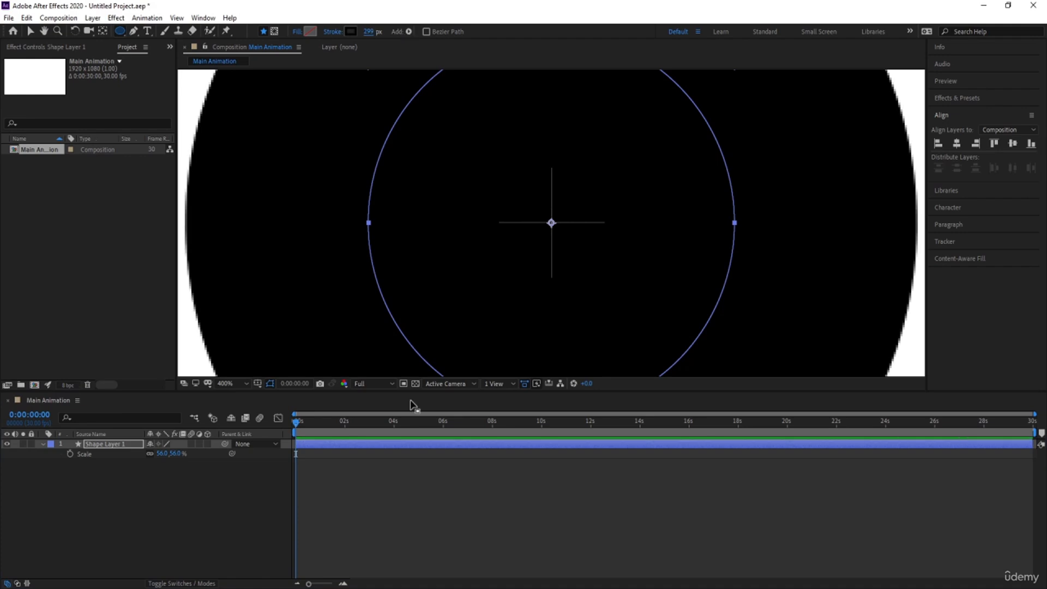
left_click(241, 383)
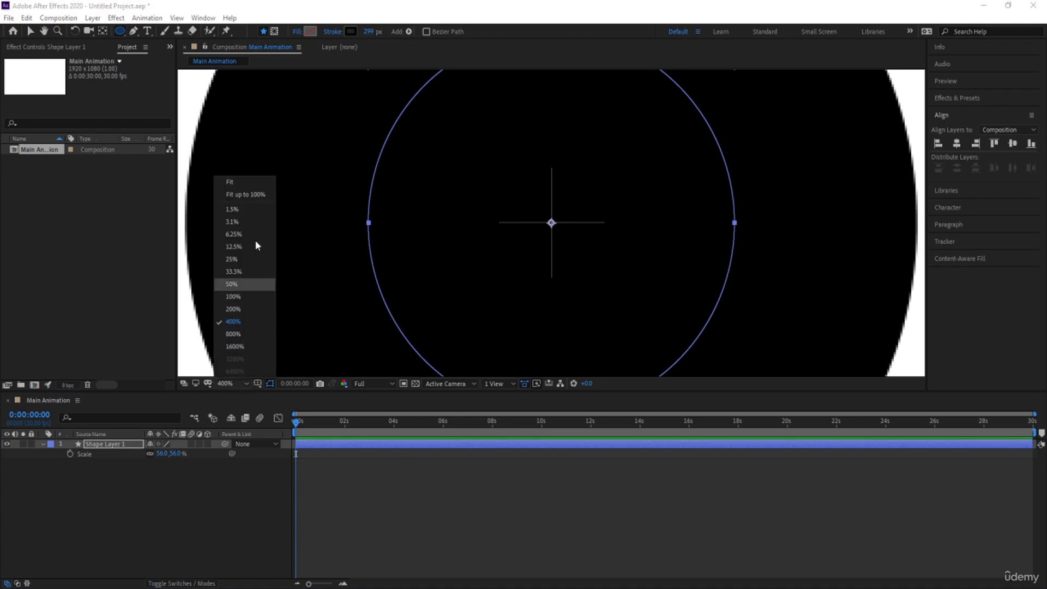
left_click(254, 182)
left_click(163, 502)
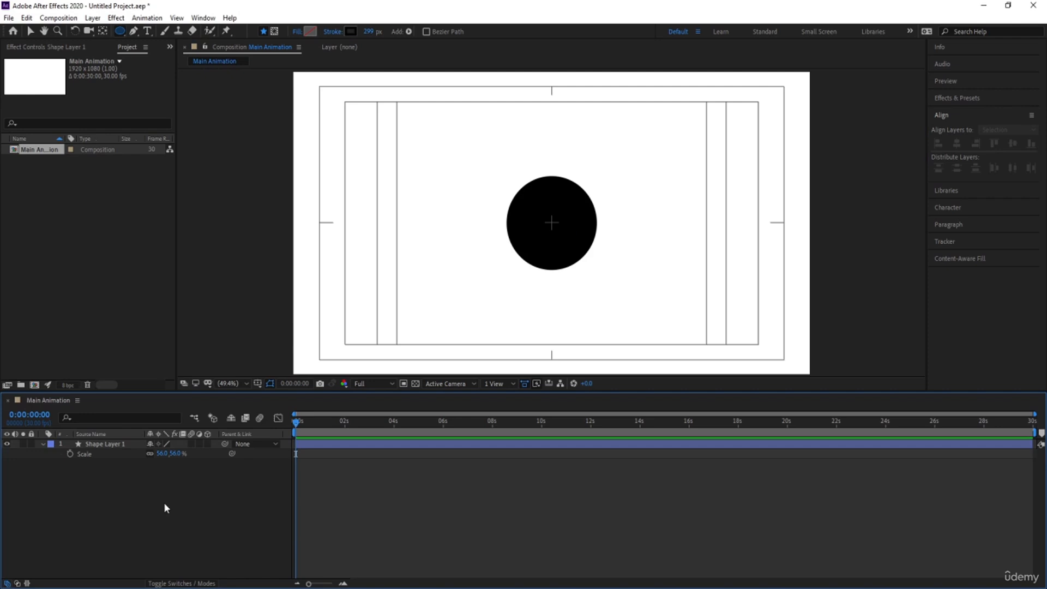
Step: Add a Stroke Width keyframe to Shape Layer 1 at 0 seconds and show only the layer's keyframed property
left_click(105, 444)
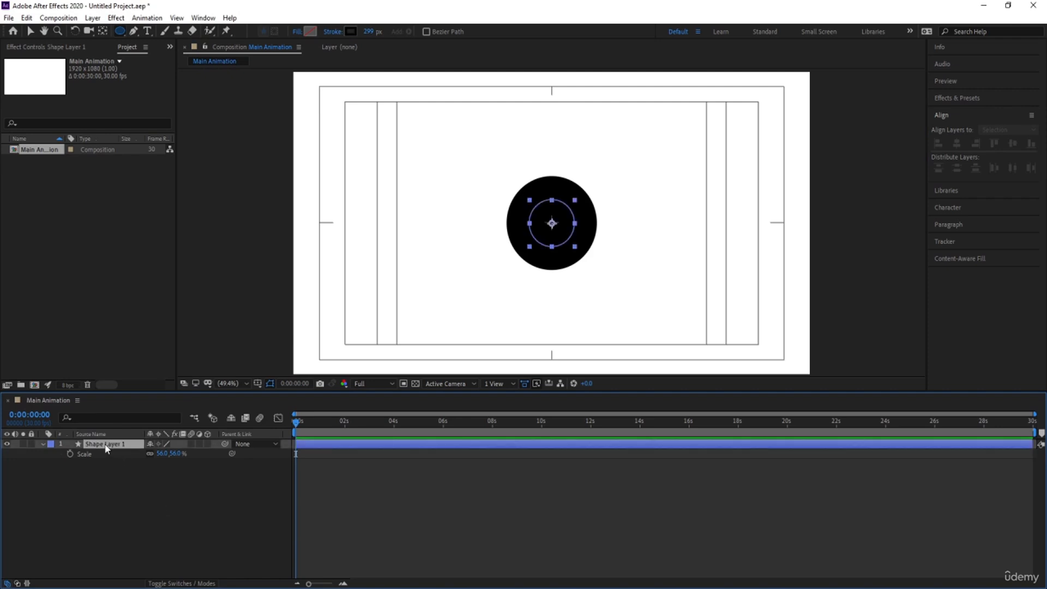
left_click(42, 442)
left_click(42, 443)
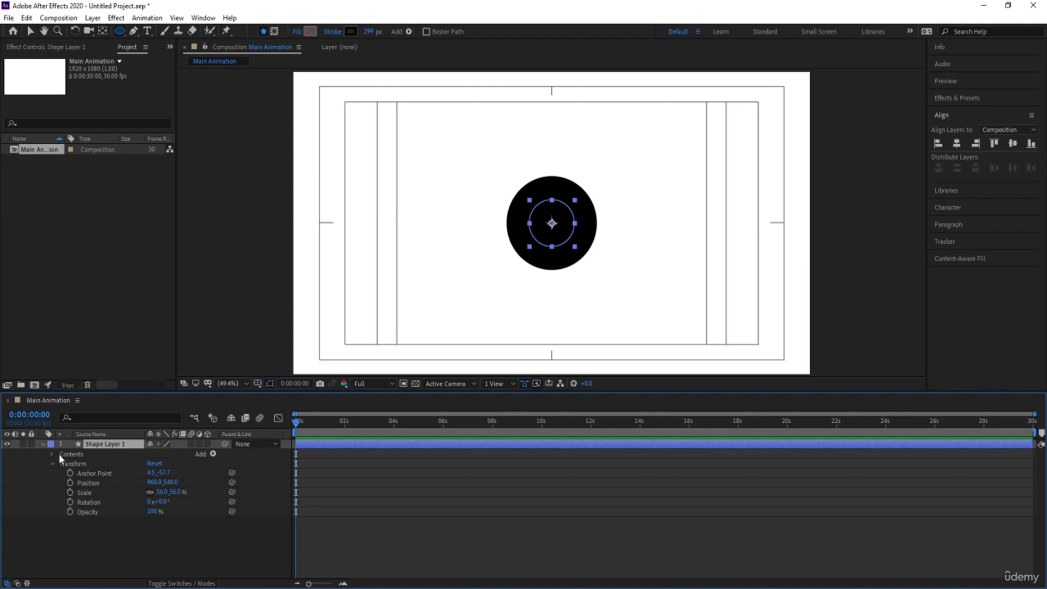
left_click(52, 454)
left_click(61, 464)
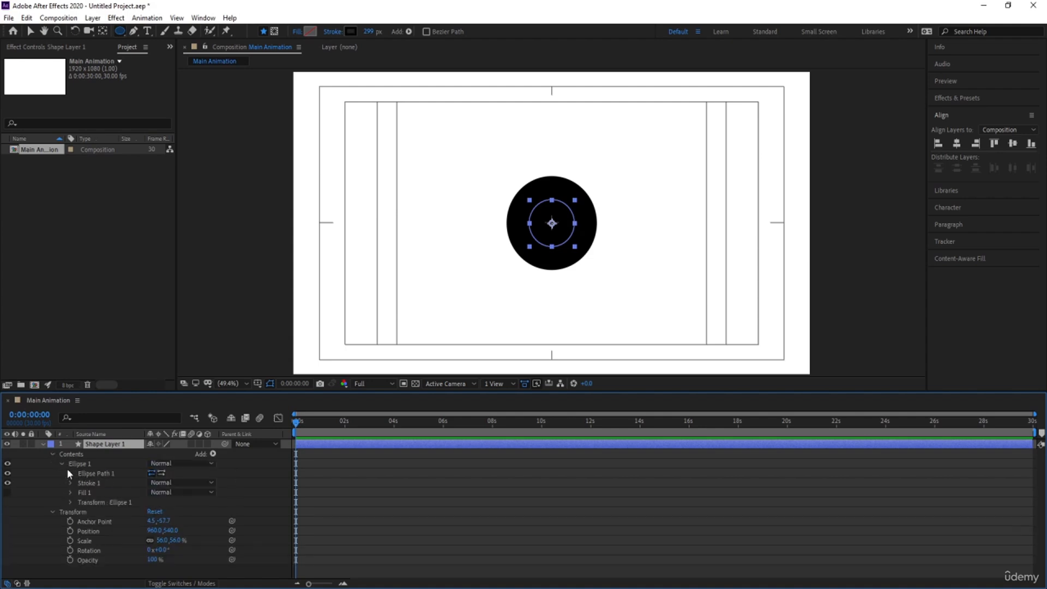
left_click(71, 483)
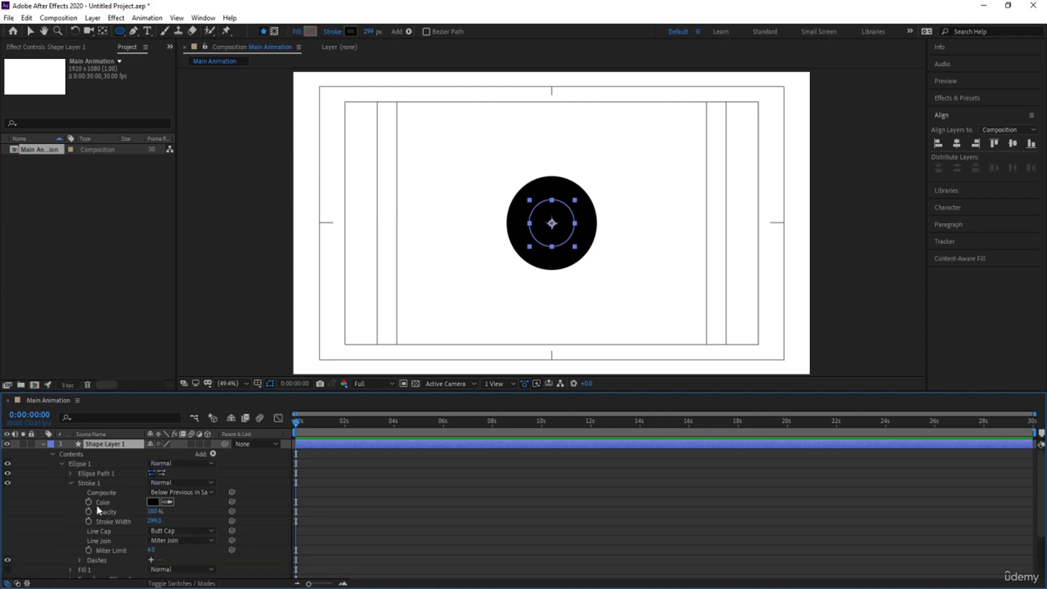
left_click(86, 520)
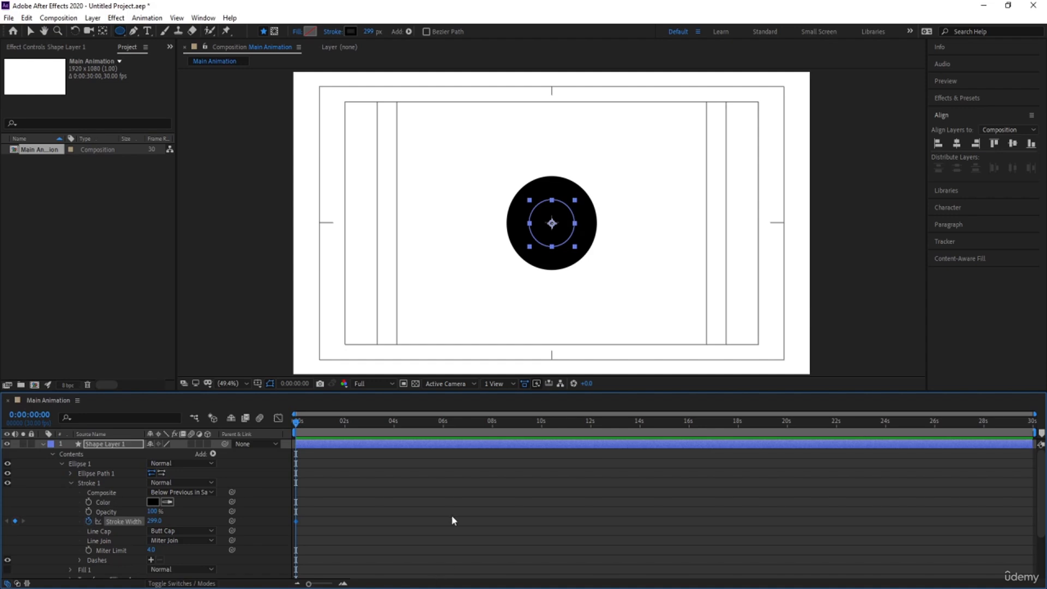
left_click(393, 507)
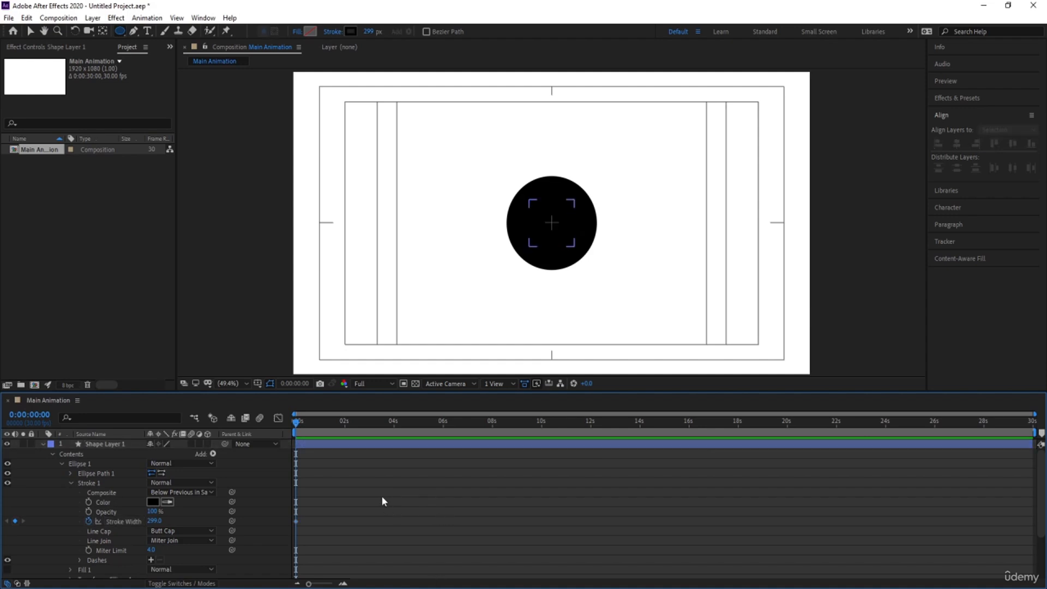
key("u")
left_click(134, 455)
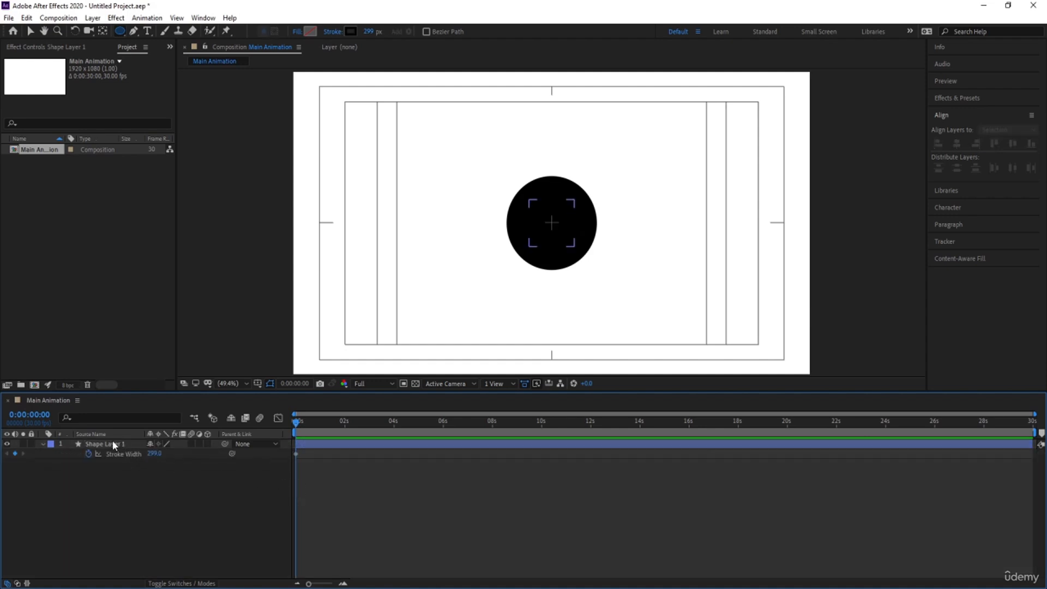
Step: Duplicate Shape Layer 1 and scale the copy up to 209%
left_click(112, 444)
key("ctrl+d")
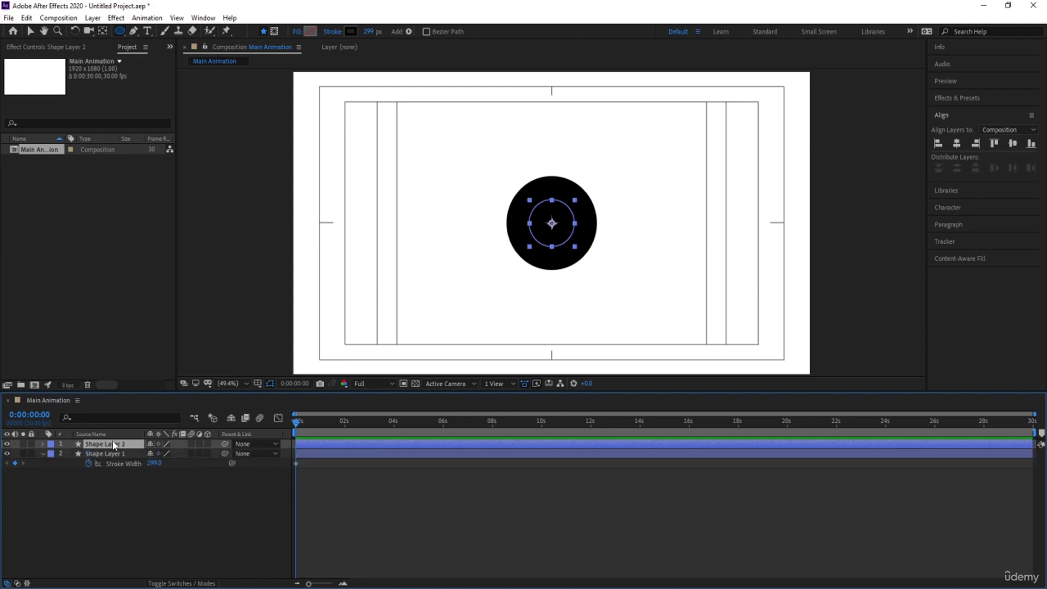
key("s")
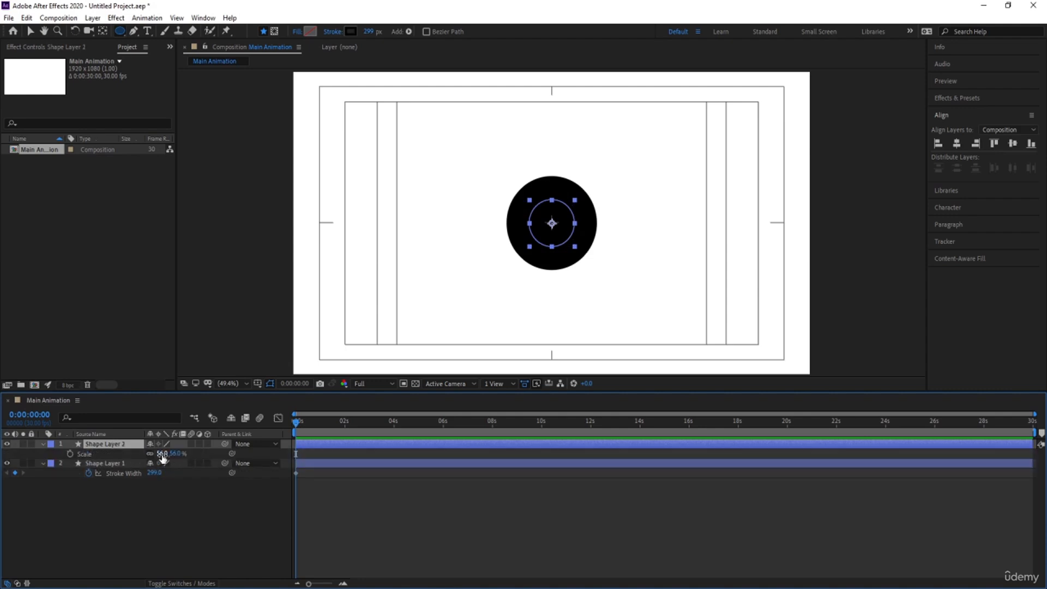
left_click_drag(162, 454, 246, 454)
Step: Adjust Shape Layer 2 into a ring around the inner circle with 177% scale and a 111 px stroke
mouse_move(370, 31)
left_mouse_down()
mouse_move(220, 36)
mouse_move(253, 34)
left_mouse_up()
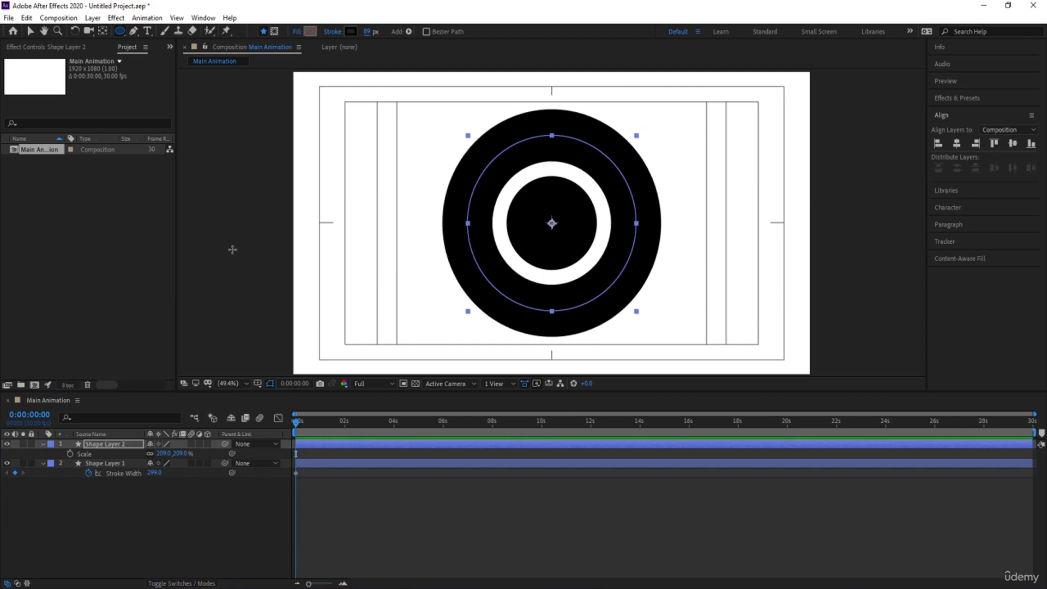
left_click_drag(171, 457, 153, 457)
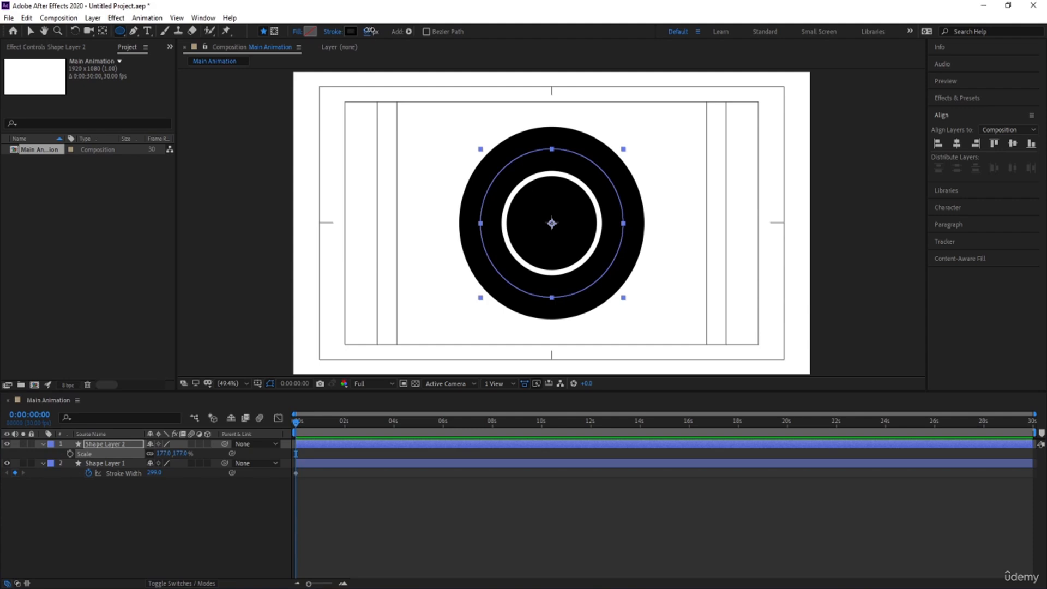
left_click_drag(371, 31, 379, 26)
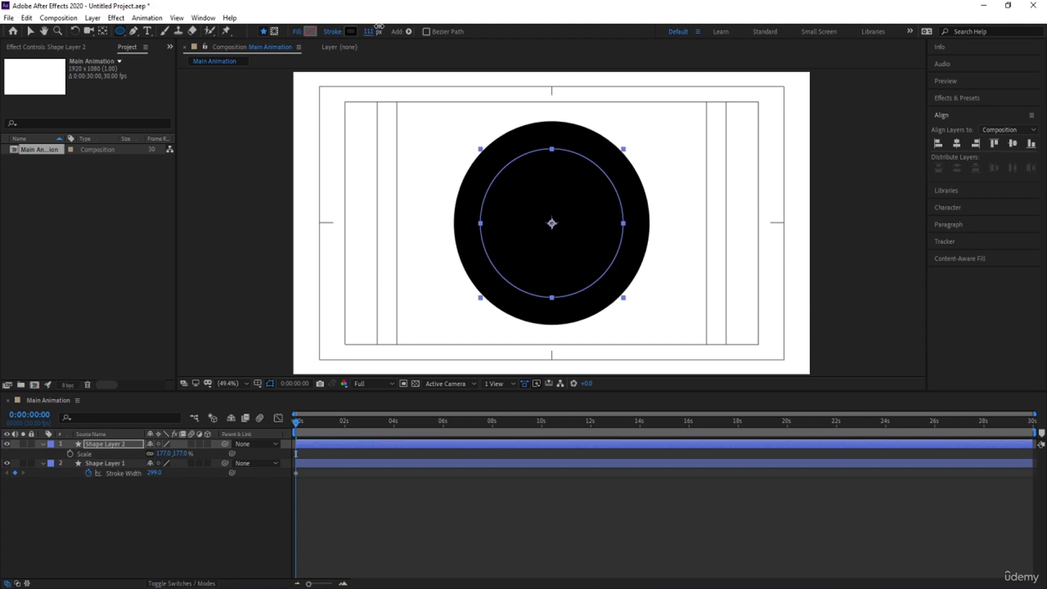
Step: Duplicate Shape Layer 2 and fit the copy closely around it as a larger ring with 319% scale and a 74 px stroke
left_click(104, 444)
key("ctrl+d")
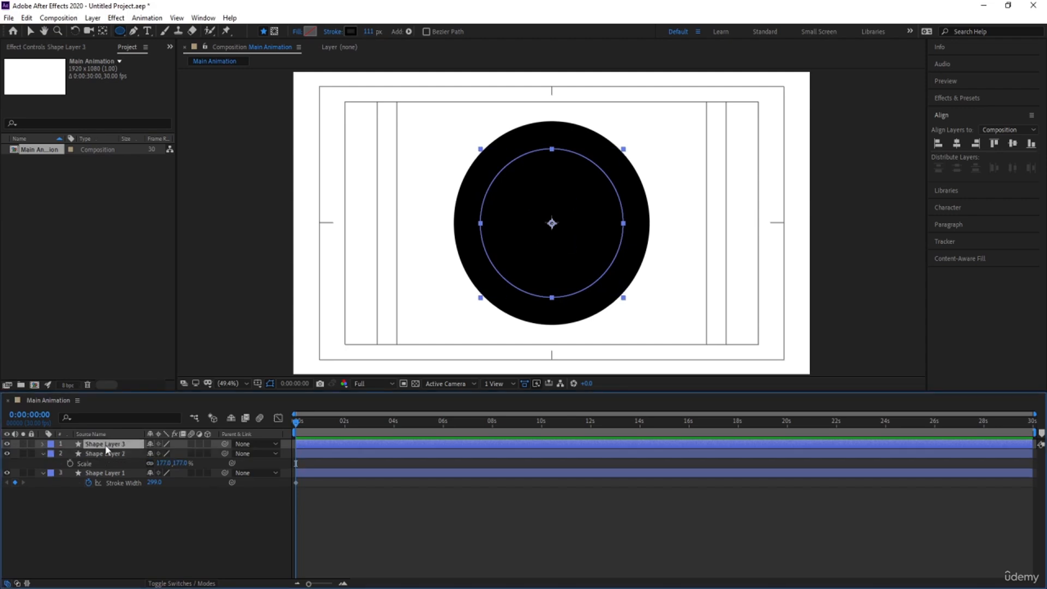
key("s")
left_click_drag(163, 453, 207, 439)
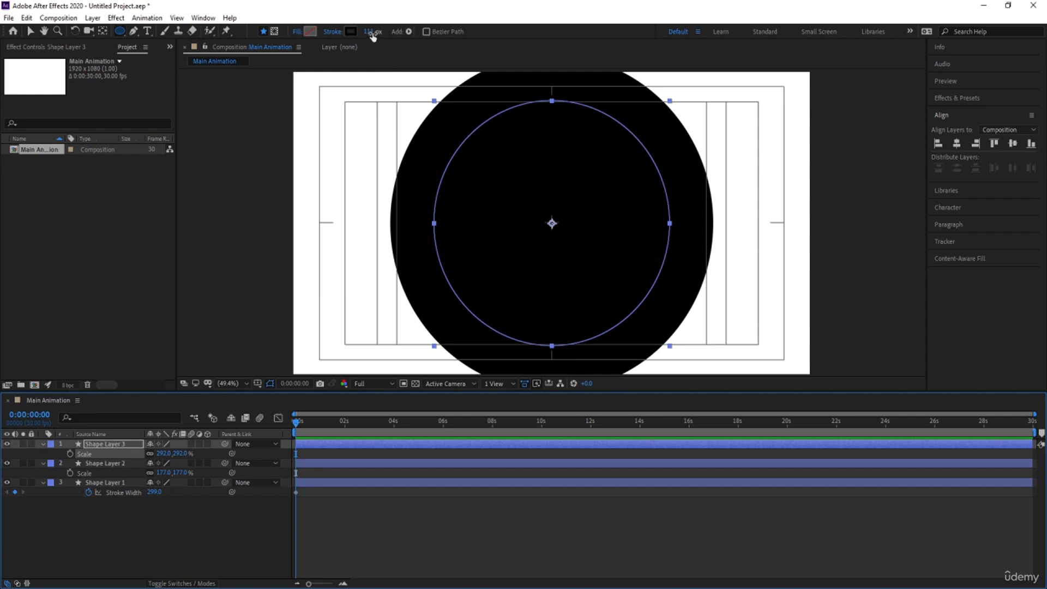
left_click_drag(373, 36, 332, 40)
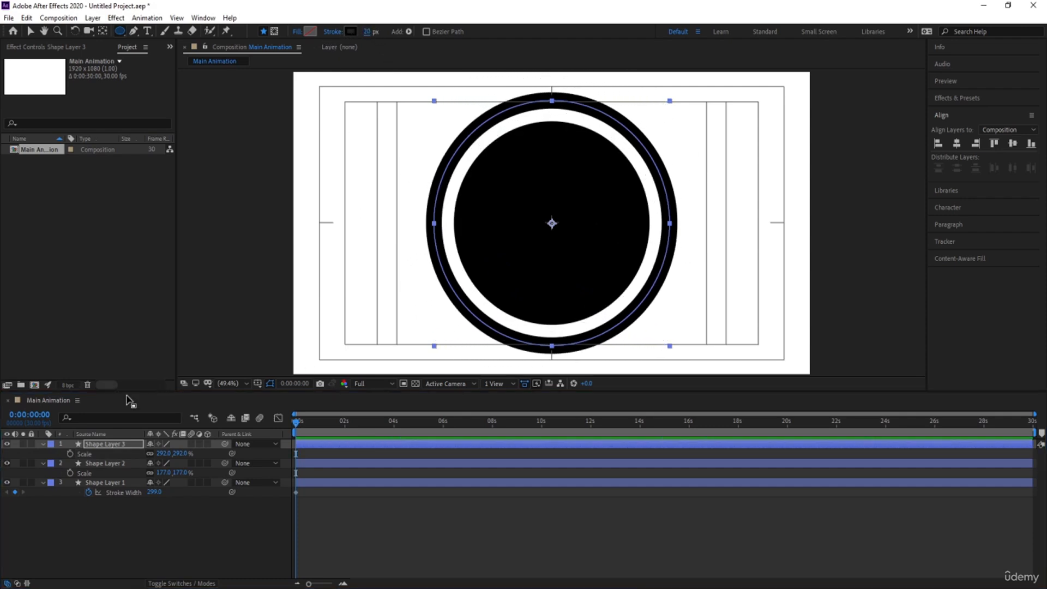
left_click_drag(163, 453, 182, 450)
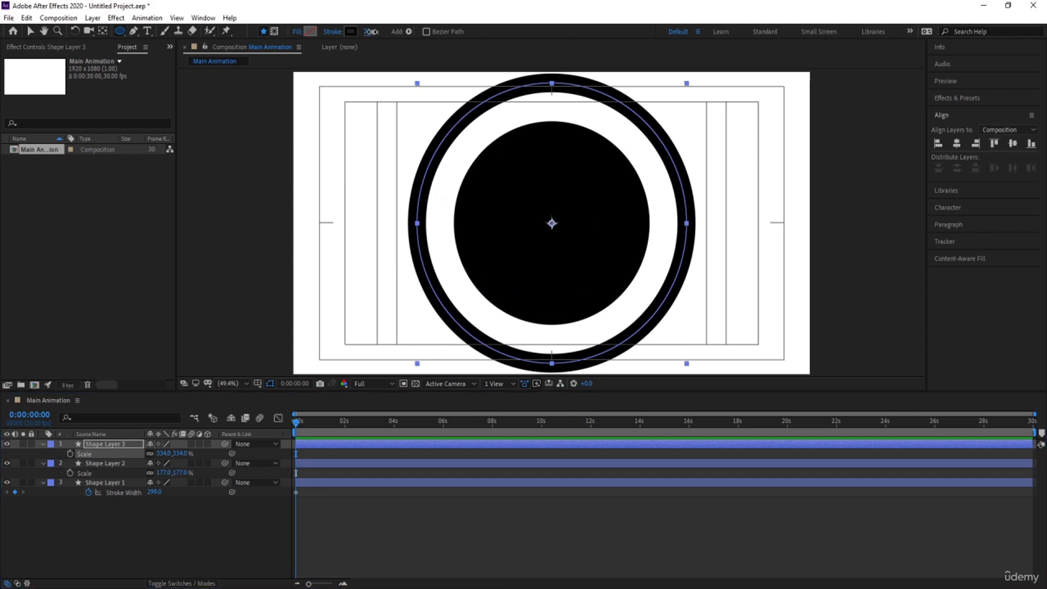
left_click_drag(370, 32, 399, 31)
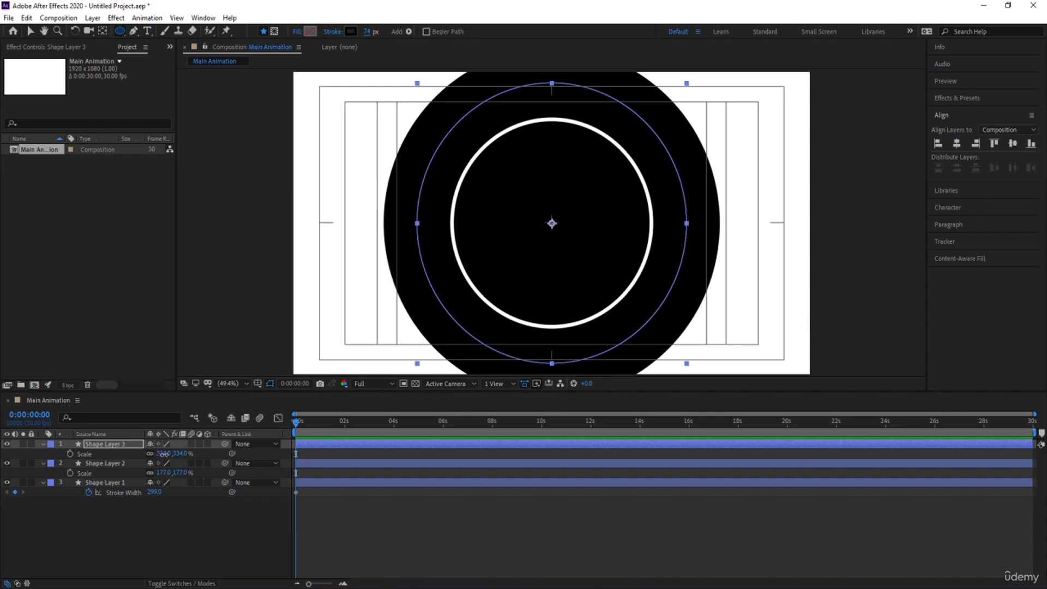
left_click_drag(162, 454, 155, 454)
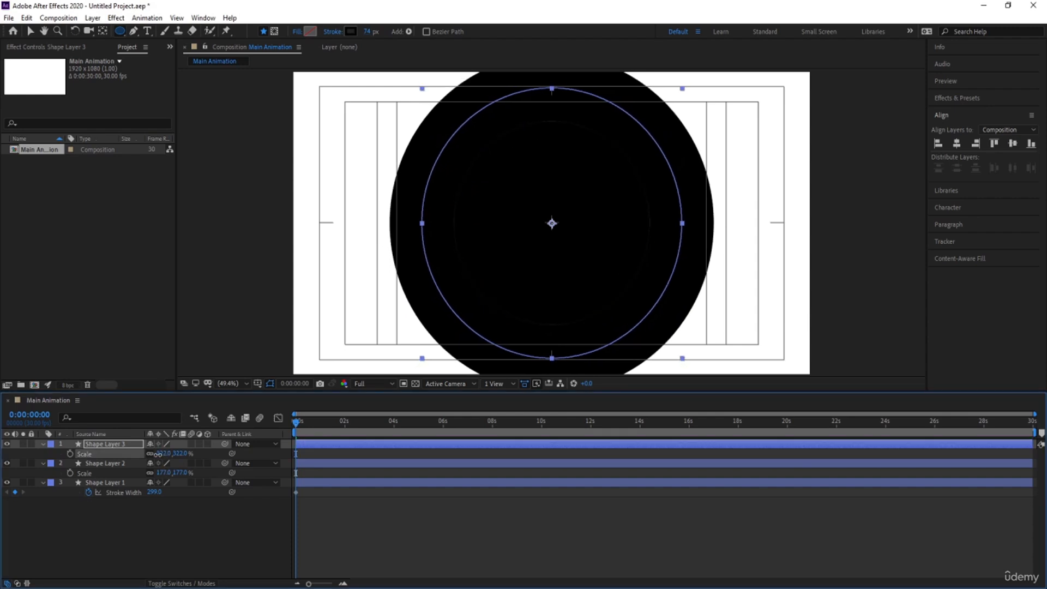
left_click(119, 445)
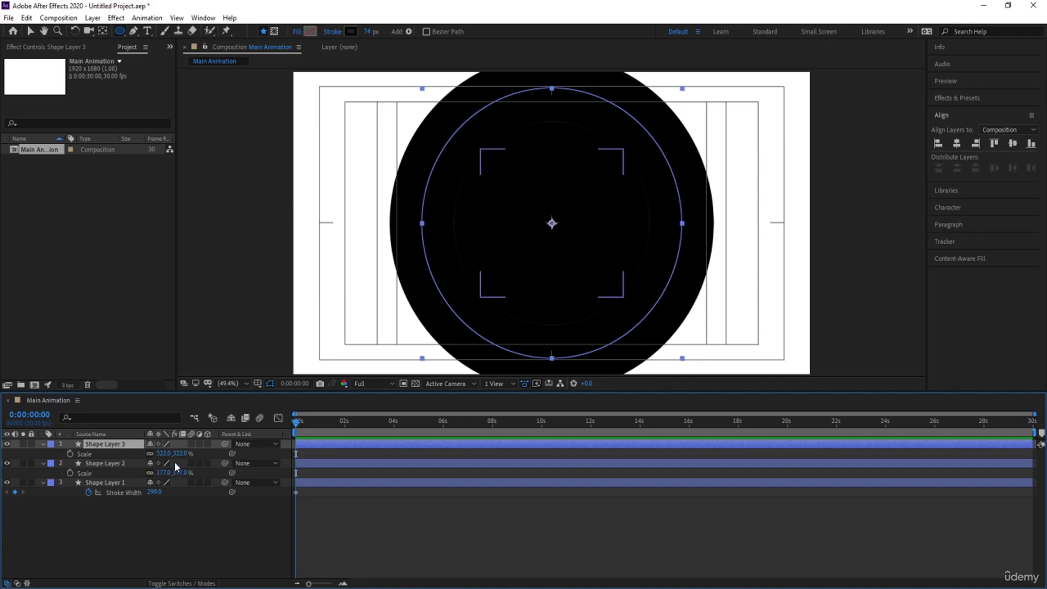
left_click_drag(160, 453, 158, 453)
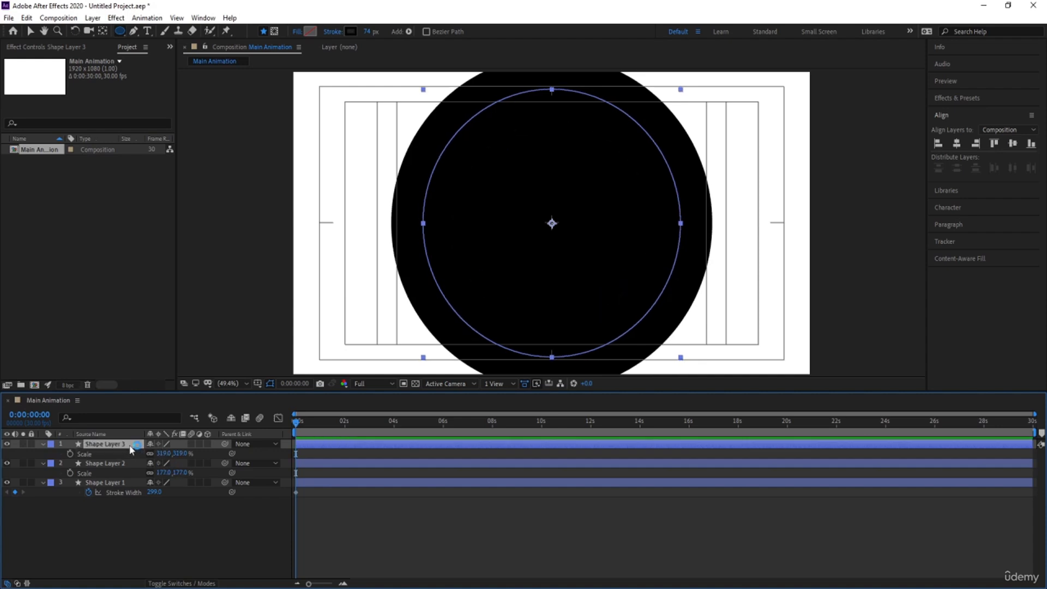
Step: Duplicate Shape Layer 3 and turn the copy into the next outer ring with 473% scale and a 48 px stroke
key("ctrl+d")
key("s")
left_click_drag(163, 453, 256, 358)
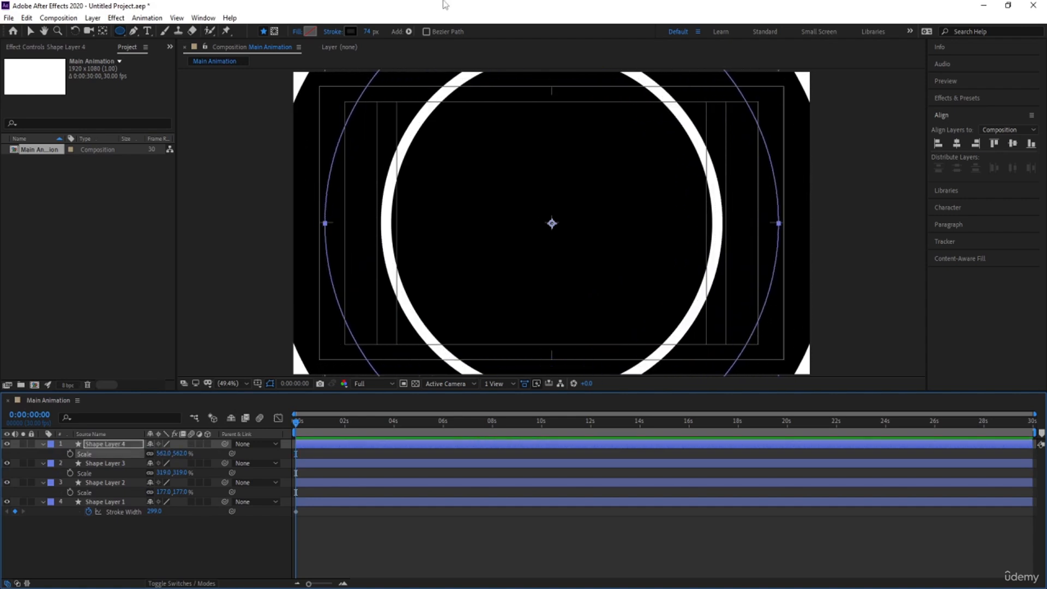
left_click_drag(365, 36, 351, 33)
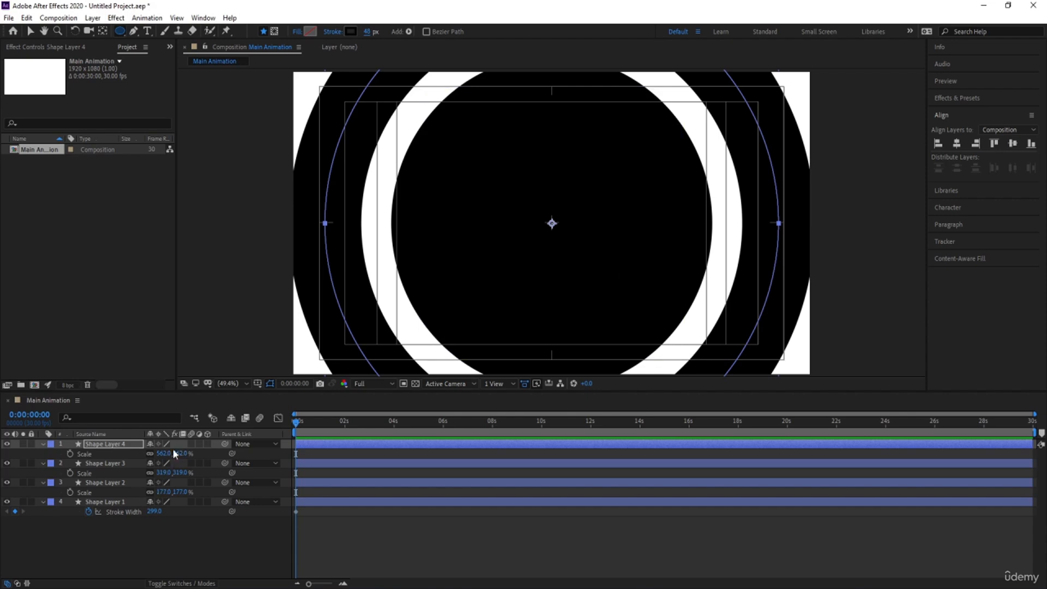
left_click_drag(165, 454, 123, 459)
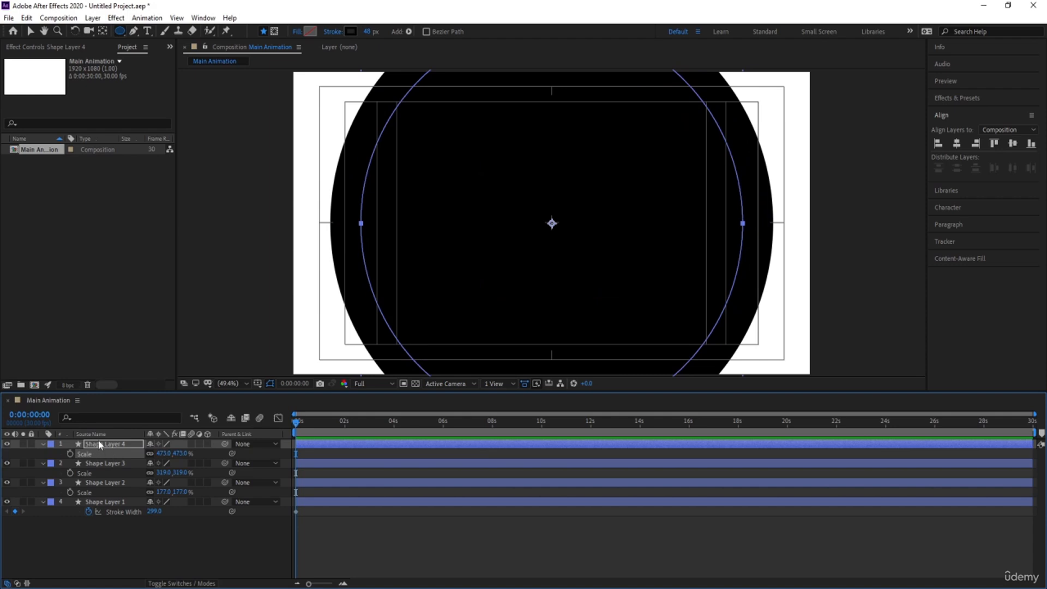
Step: Duplicate Shape Layer 4 and fit the copy around it with 625% scale and a 38 px stroke
key("ctrl+d")
key("s")
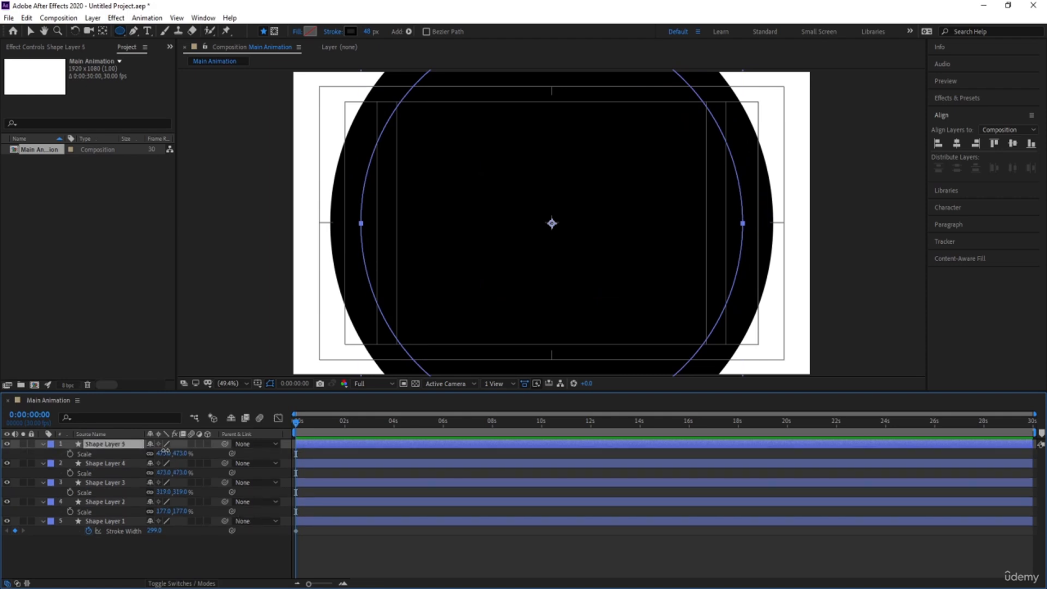
left_click_drag(164, 454, 448, 29)
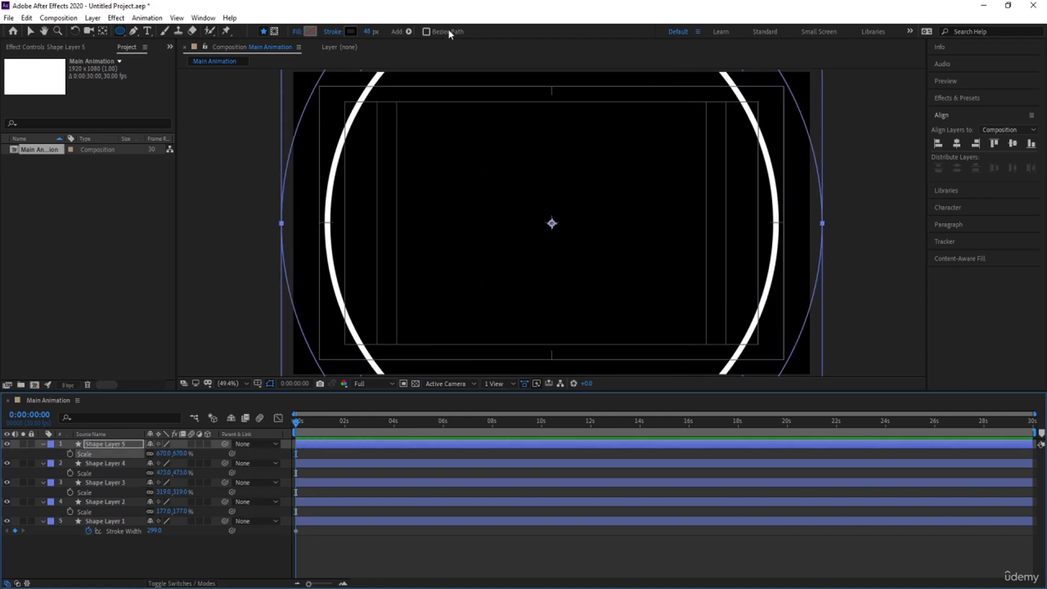
left_click_drag(369, 31, 364, 32)
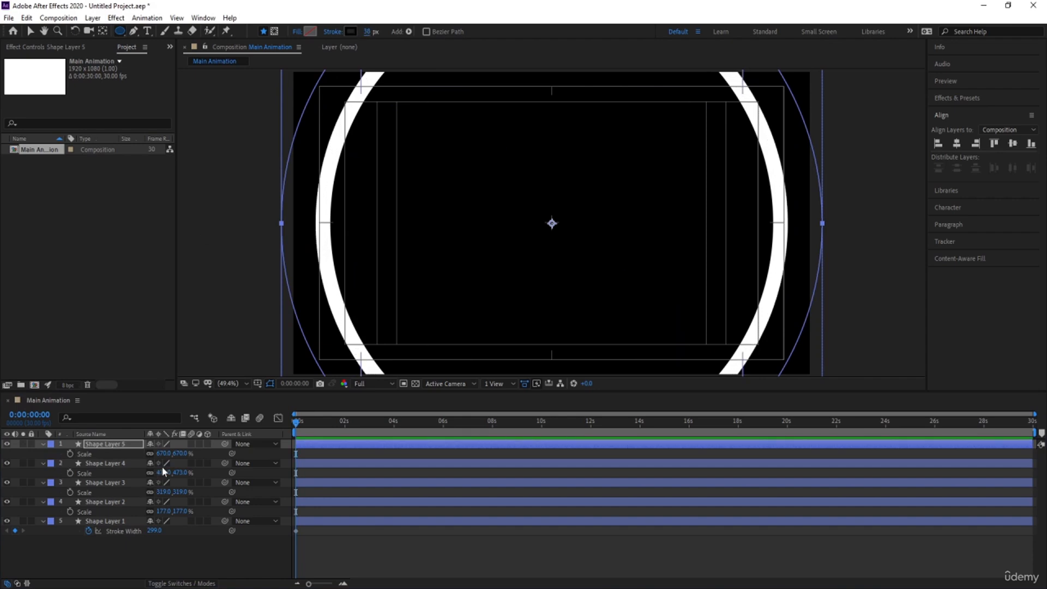
left_click_drag(165, 453, 145, 454)
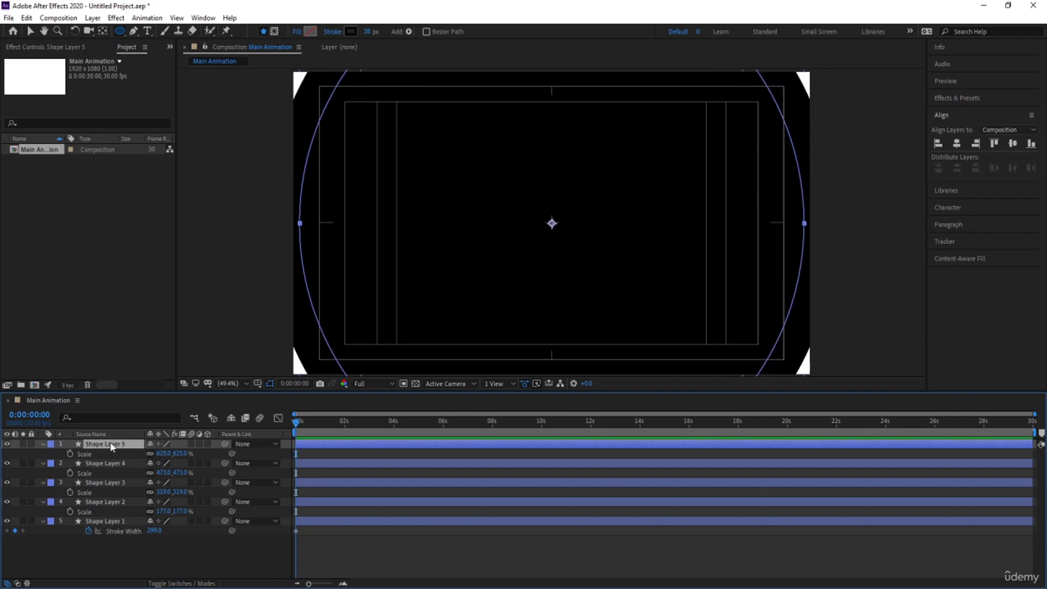
Step: Duplicate Shape Layer 5 and scale the copy up to 806% so black fills the whole frame
key("ctrl+d")
key("s")
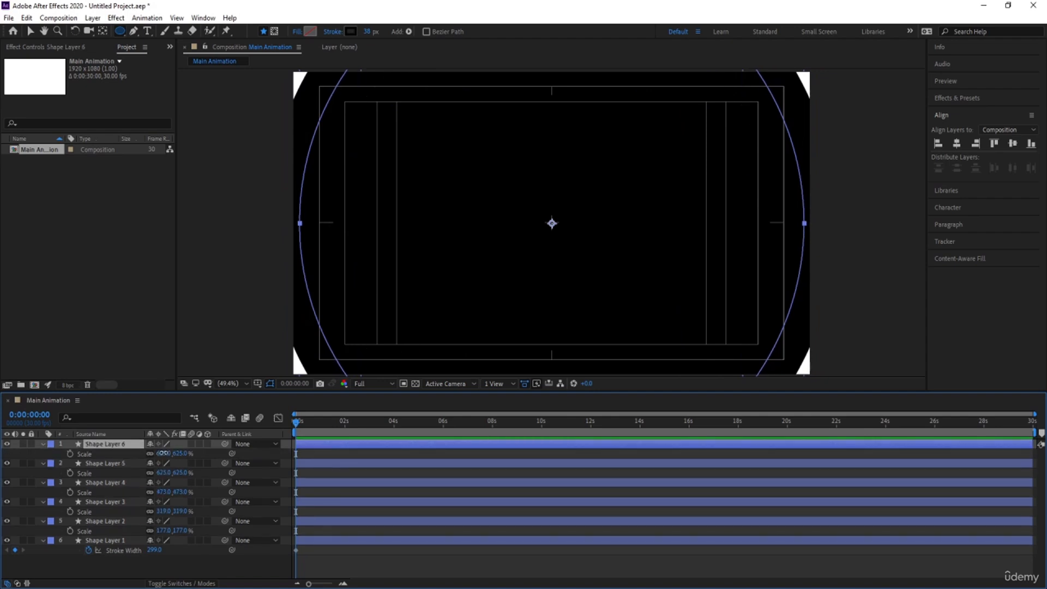
mouse_move(165, 454)
left_mouse_down()
mouse_move(297, 454)
mouse_move(263, 454)
left_mouse_up()
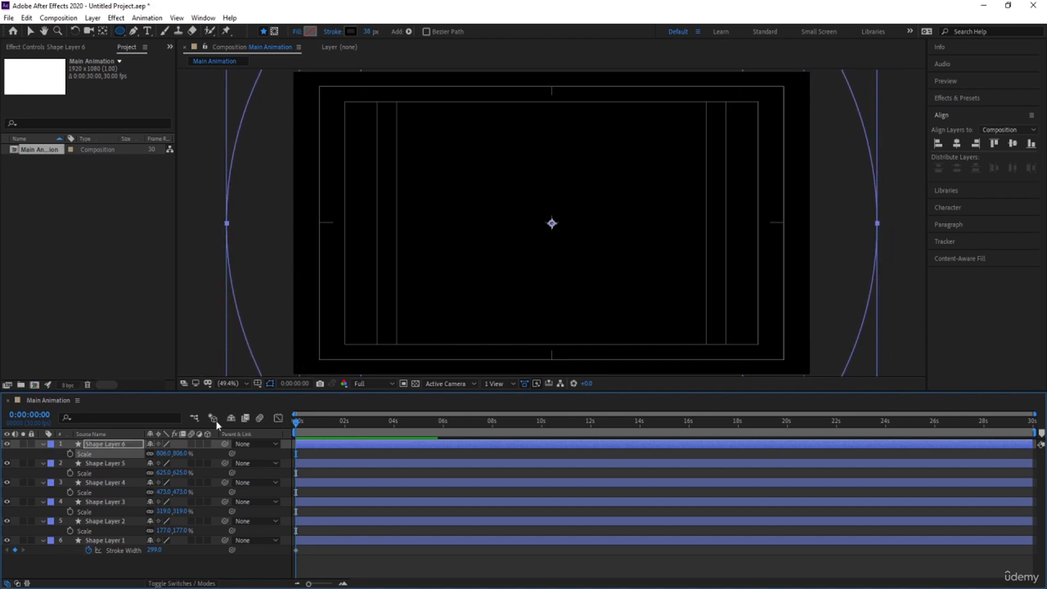
Step: Hide every layer except Shape Layer 1 and add Trim Paths to that layer's contents
left_click_drag(7, 445, 11, 546)
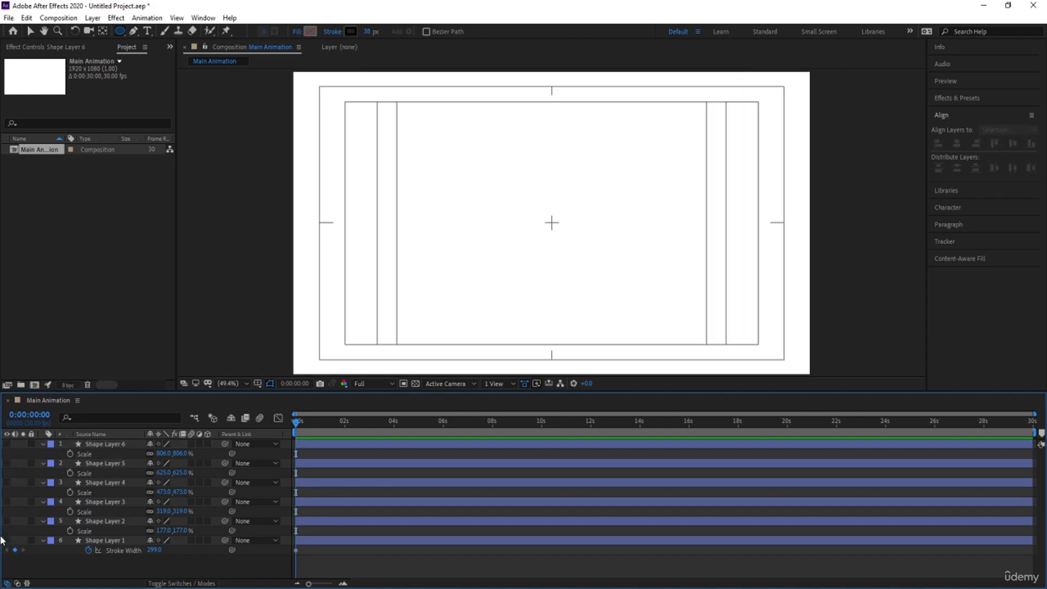
left_click(7, 540)
left_click(96, 541)
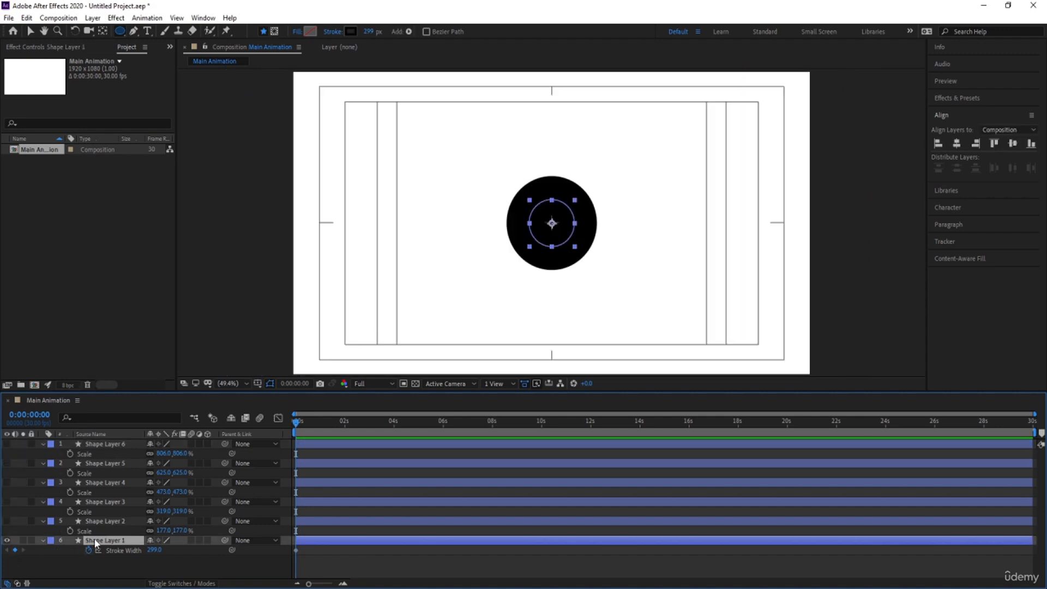
left_click(42, 541)
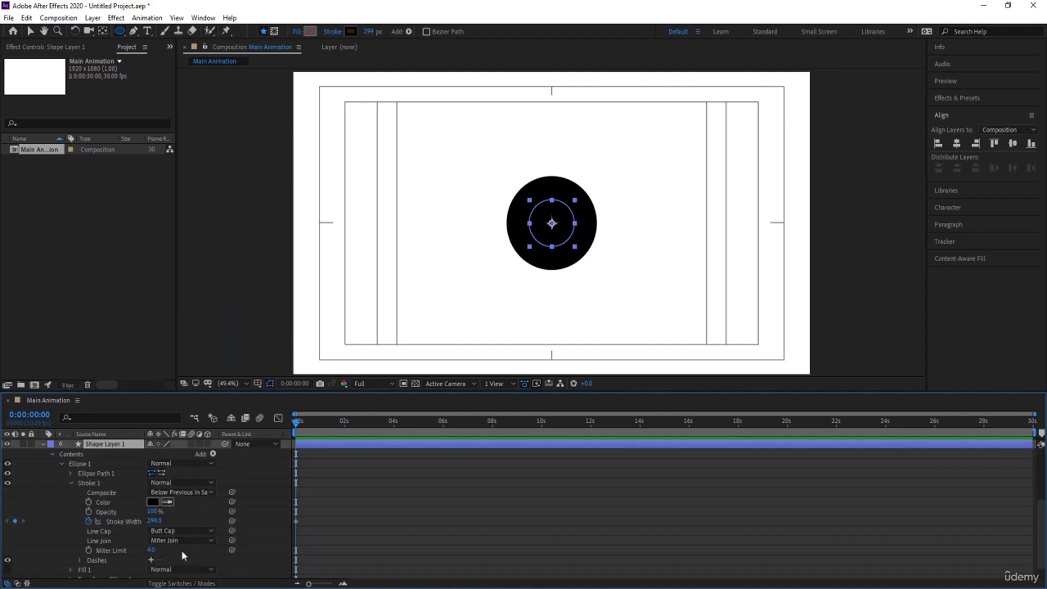
left_click(214, 454)
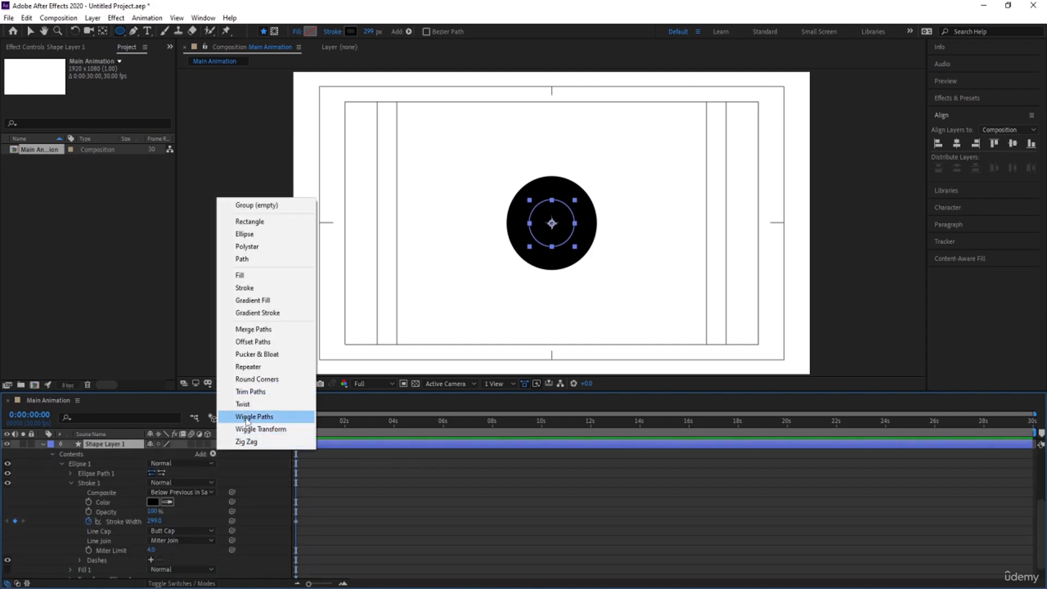
left_click(251, 392)
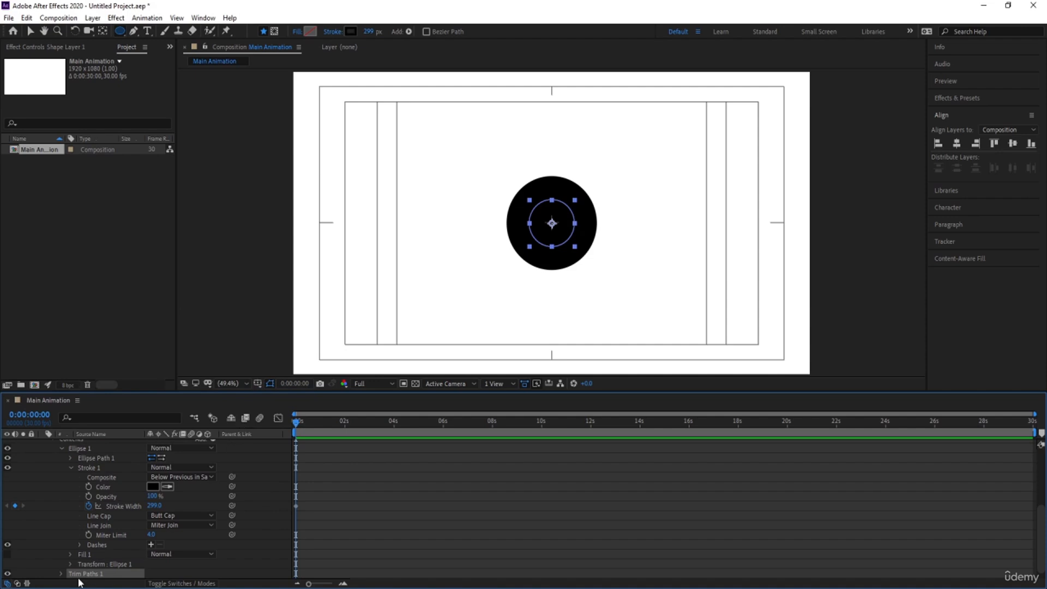
Step: Set the Trim Paths End of Shape Layer 1 to 0% and keyframe it at 0 seconds
left_click(61, 575)
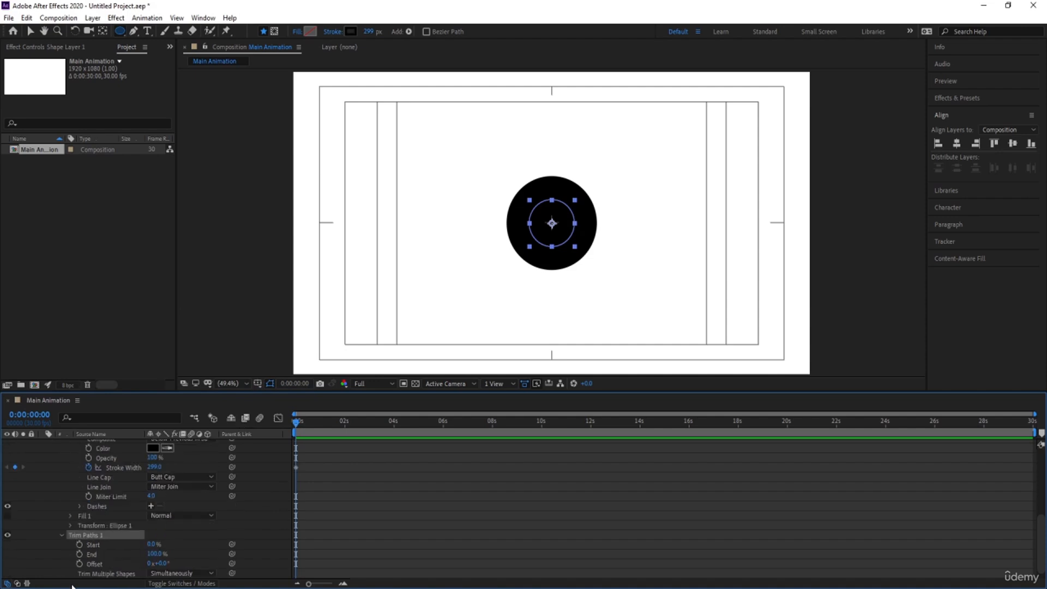
left_click(155, 553)
type("0")
key("Return")
left_click(79, 554)
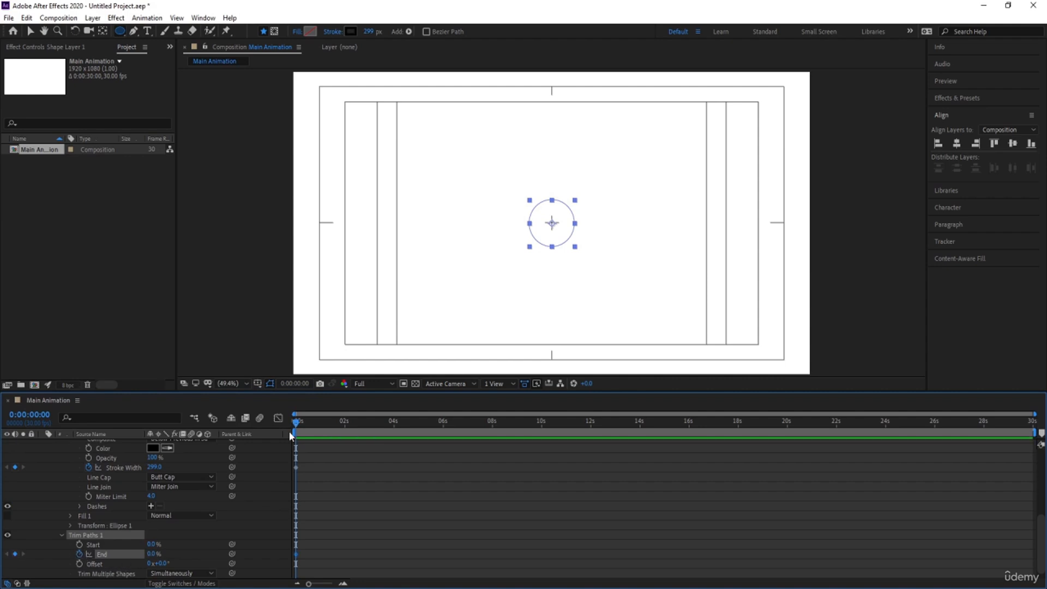
Step: Keyframe the Trim Paths End of Shape Layer 1 at 100% at 2 seconds
key("equal")
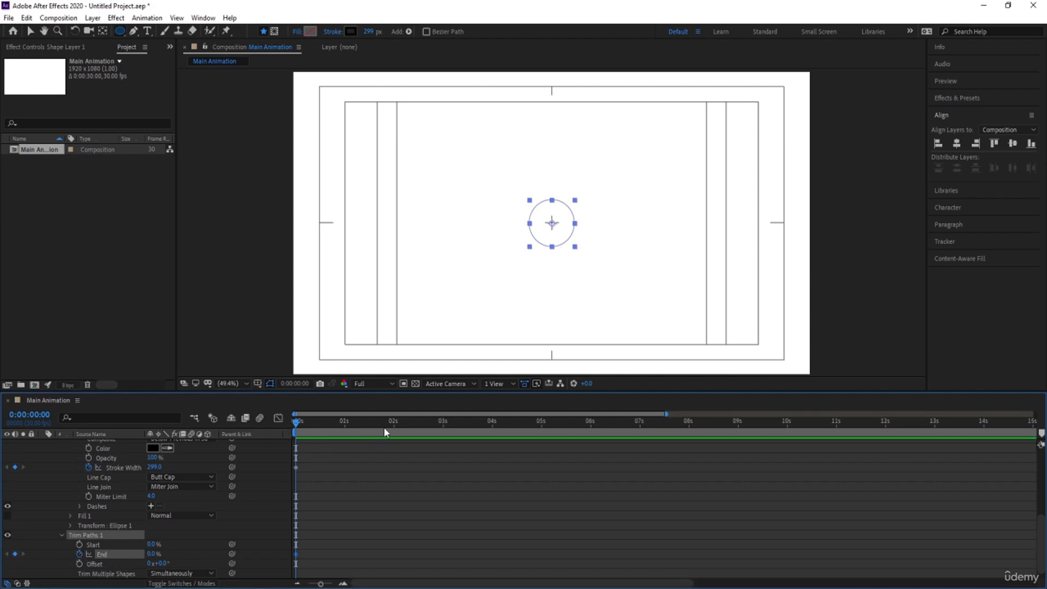
key("equal")
left_click(493, 423)
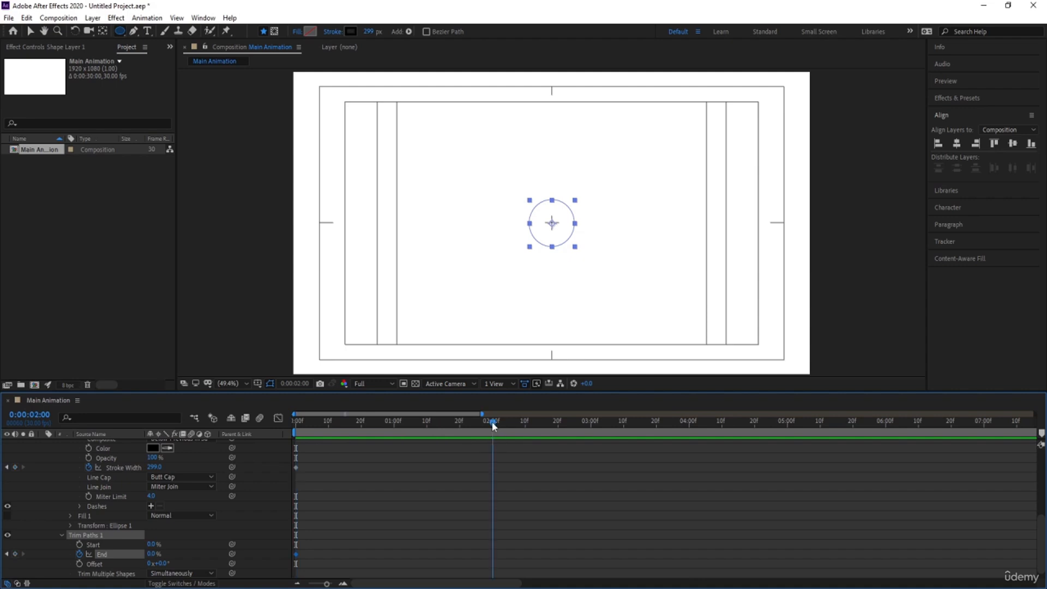
left_click_drag(153, 554, 224, 539)
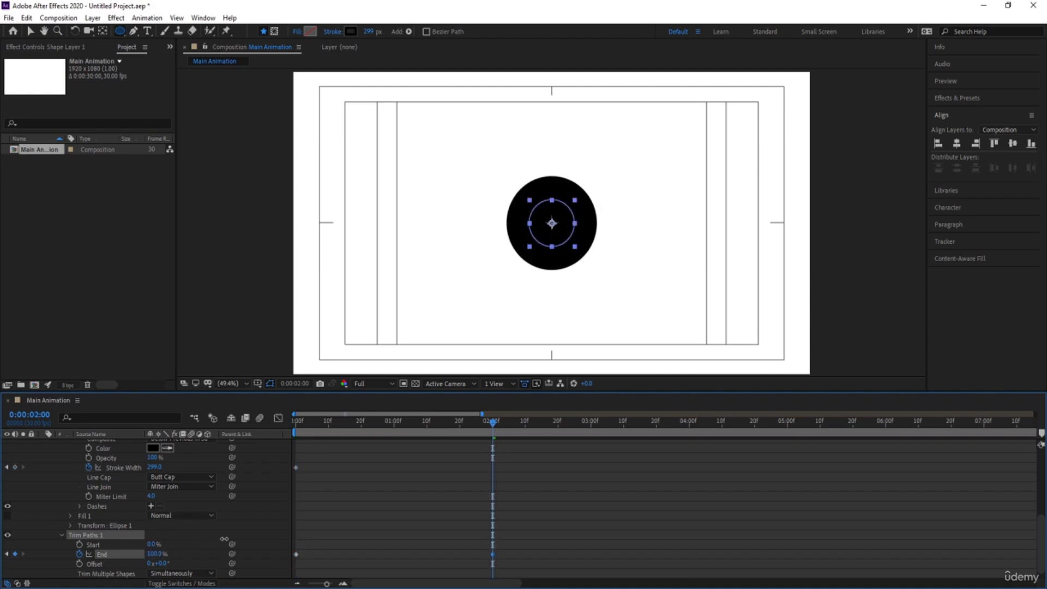
Step: Shorten the circle reveal by moving the second End keyframe to about 1:21, previewing the animation before and after
left_click_drag(318, 422, 233, 430)
key("space")
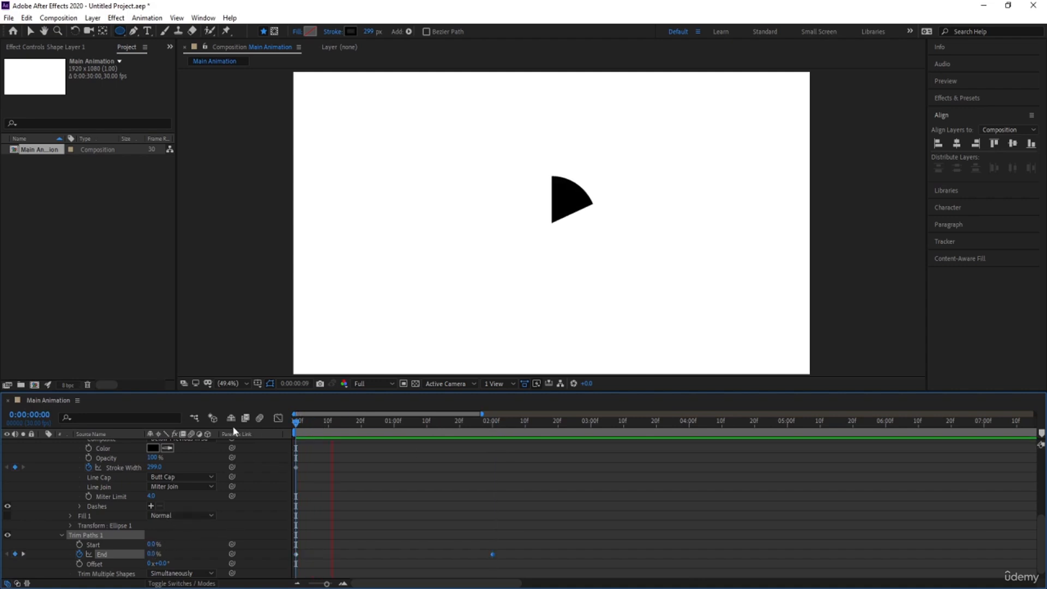
key("space")
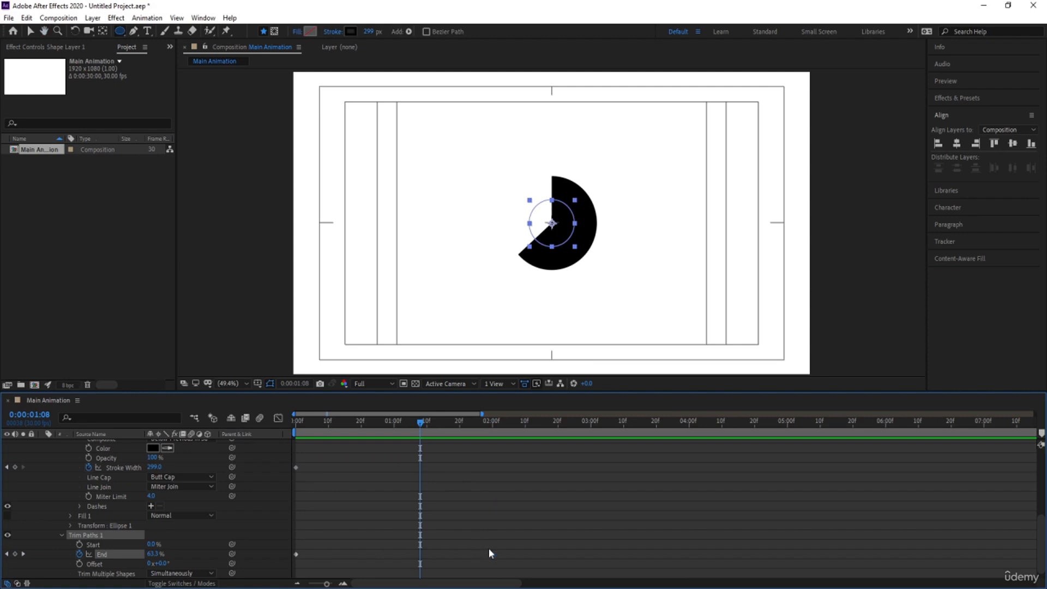
left_click_drag(493, 554, 463, 544)
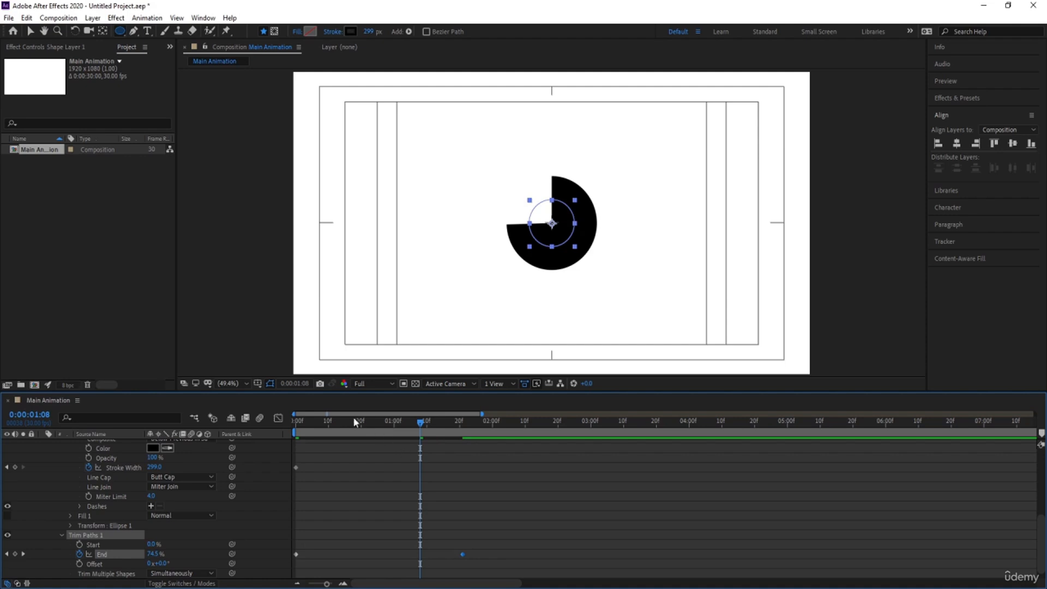
key("space")
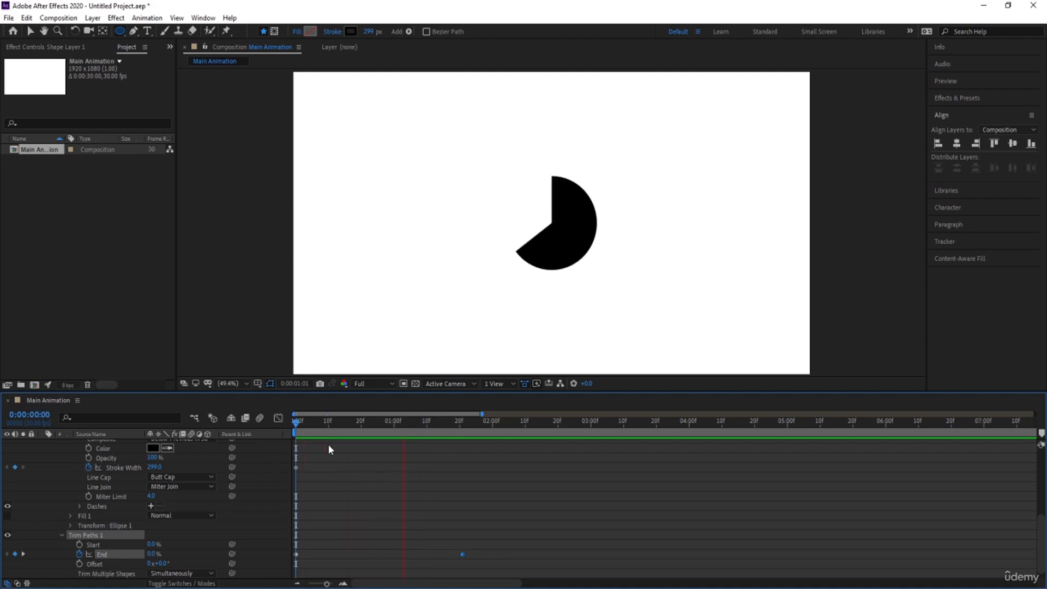
key("space")
Step: Apply Easy Ease to both Trim Paths End keyframes and preview the reveal from the start
left_click_drag(483, 545, 295, 564)
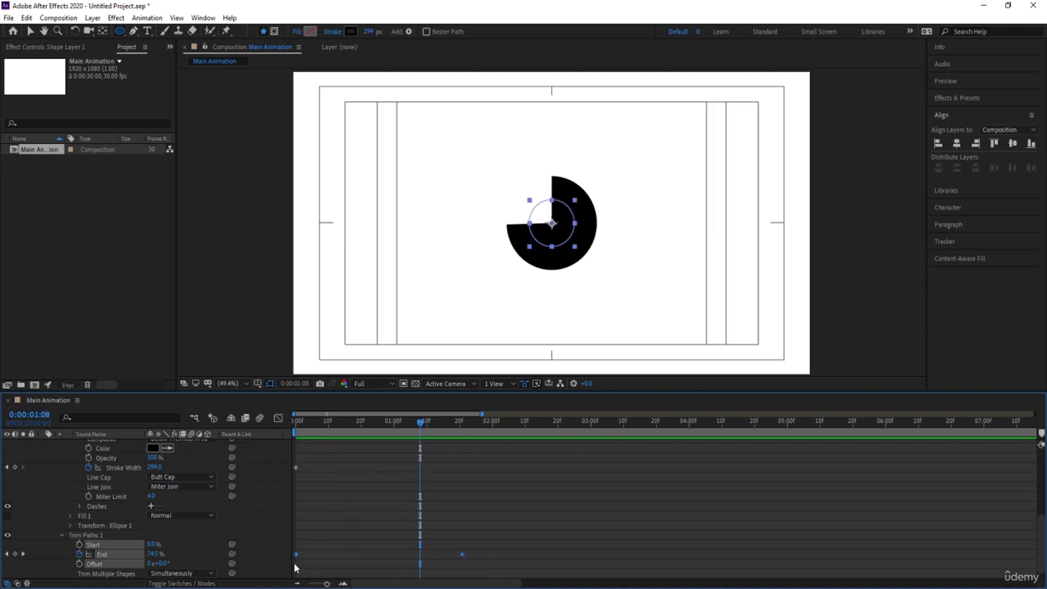
key("F9")
key("Home")
key("space")
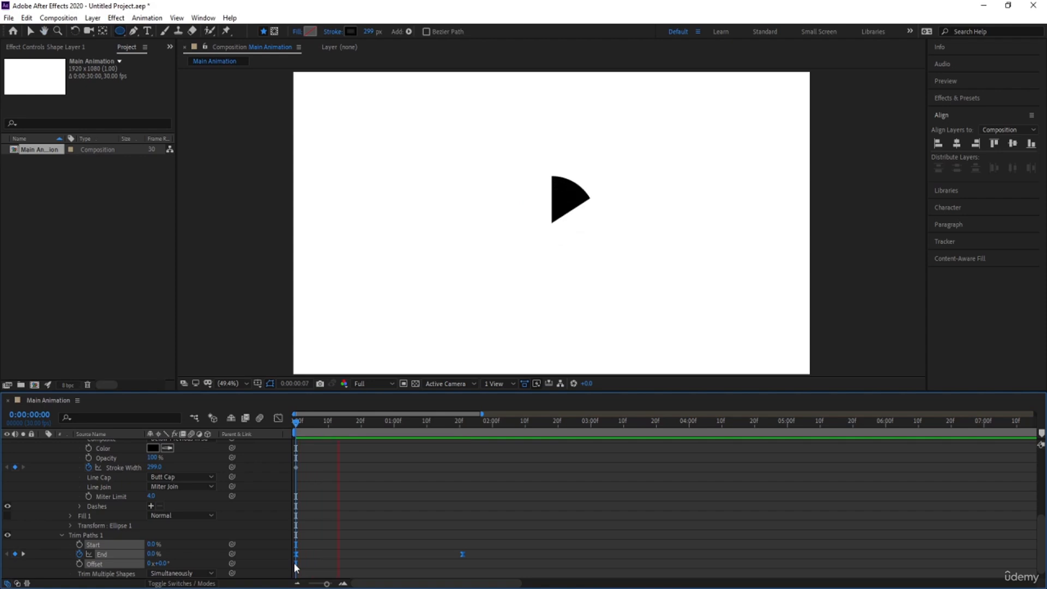
key("space")
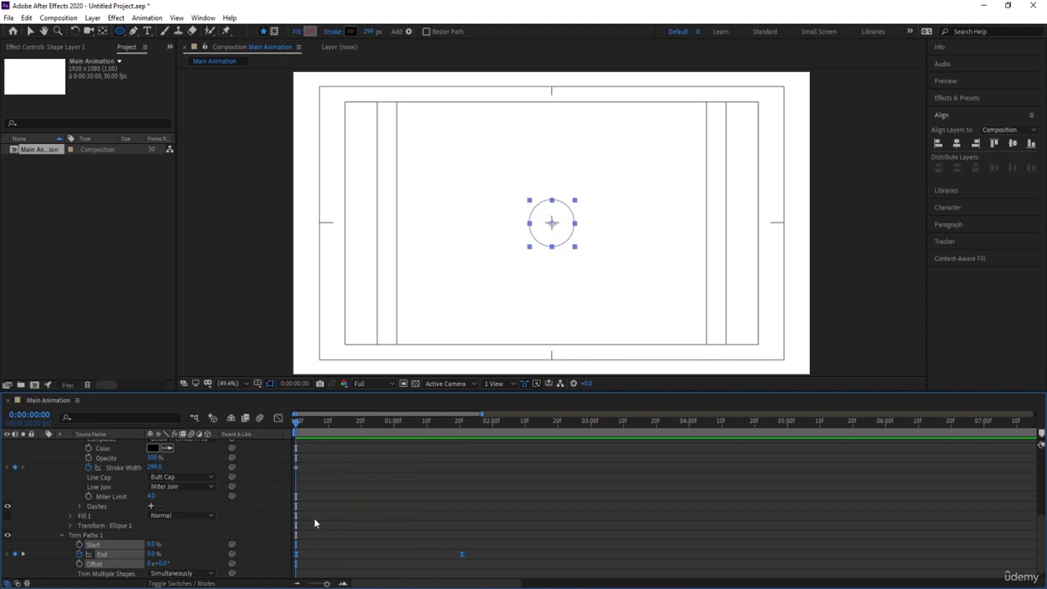
left_click(333, 473)
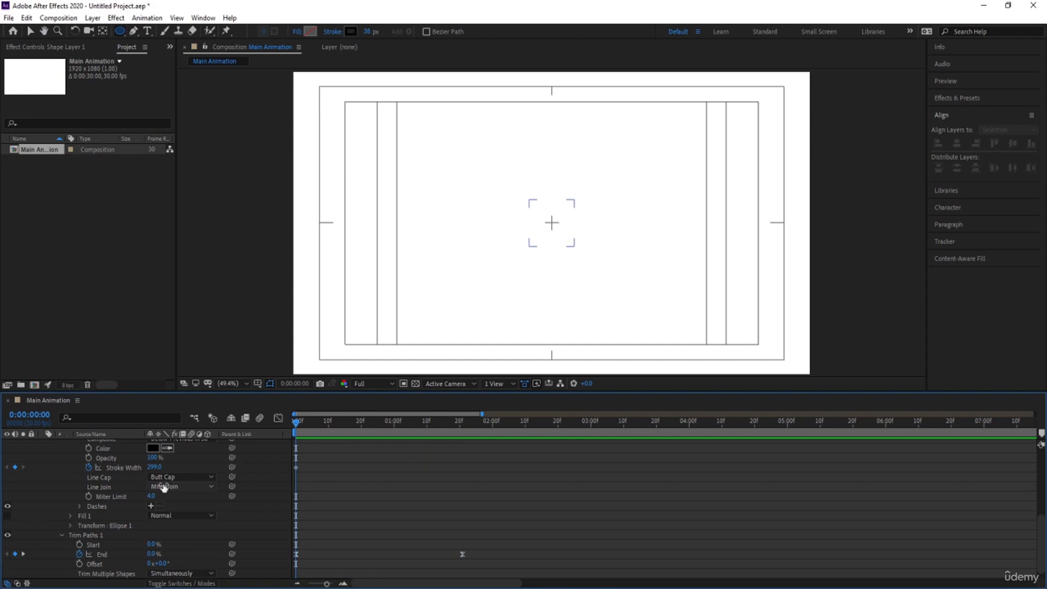
Step: Keyframe the Stroke Width of Shape Layer 1 at 299 at 1:21 and at 0 at 0 seconds, and preview the growth
key("k")
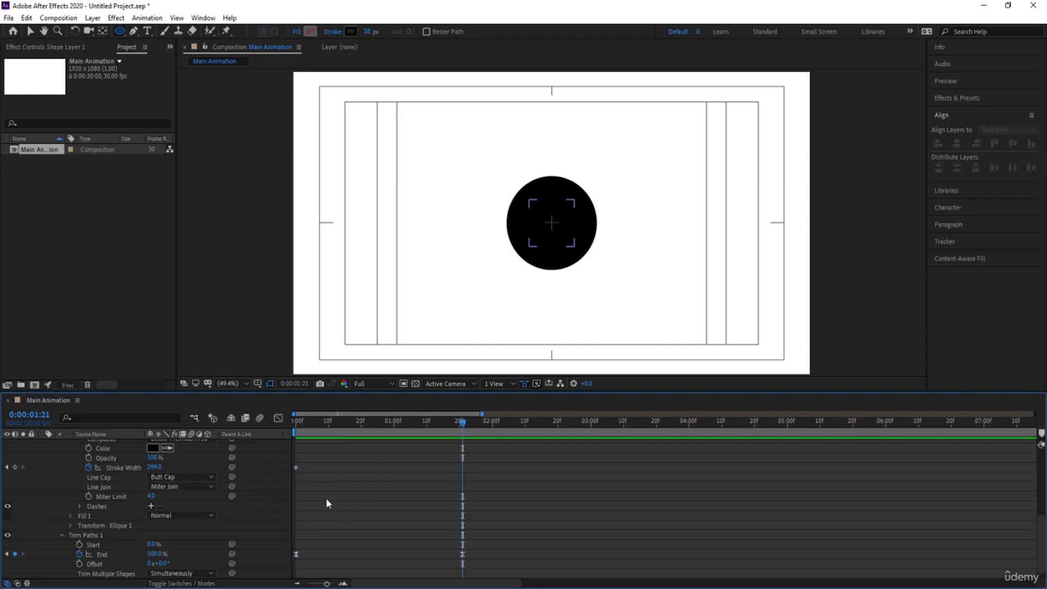
left_click(15, 468)
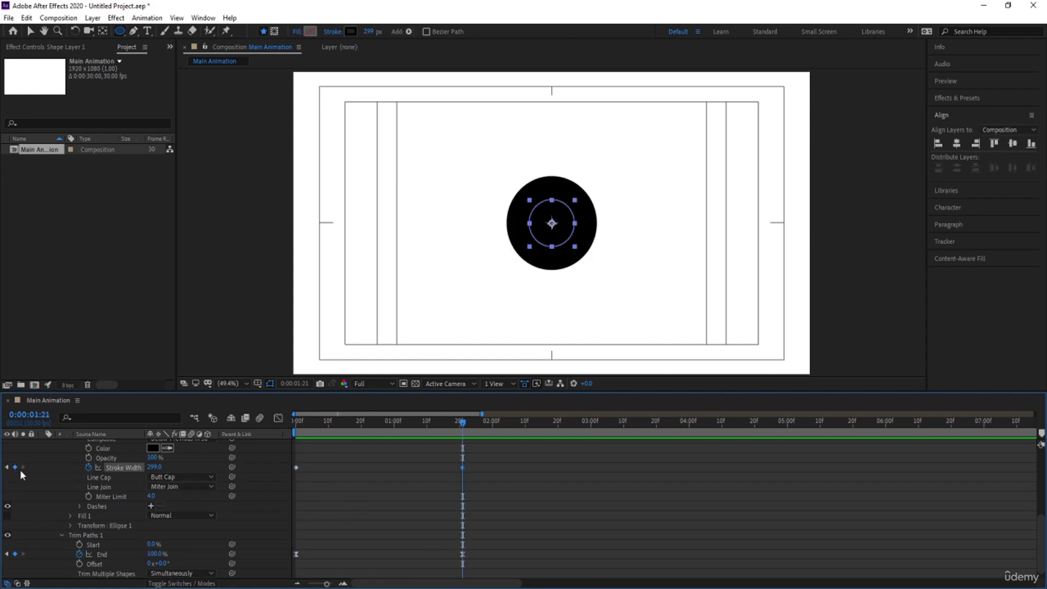
key("j")
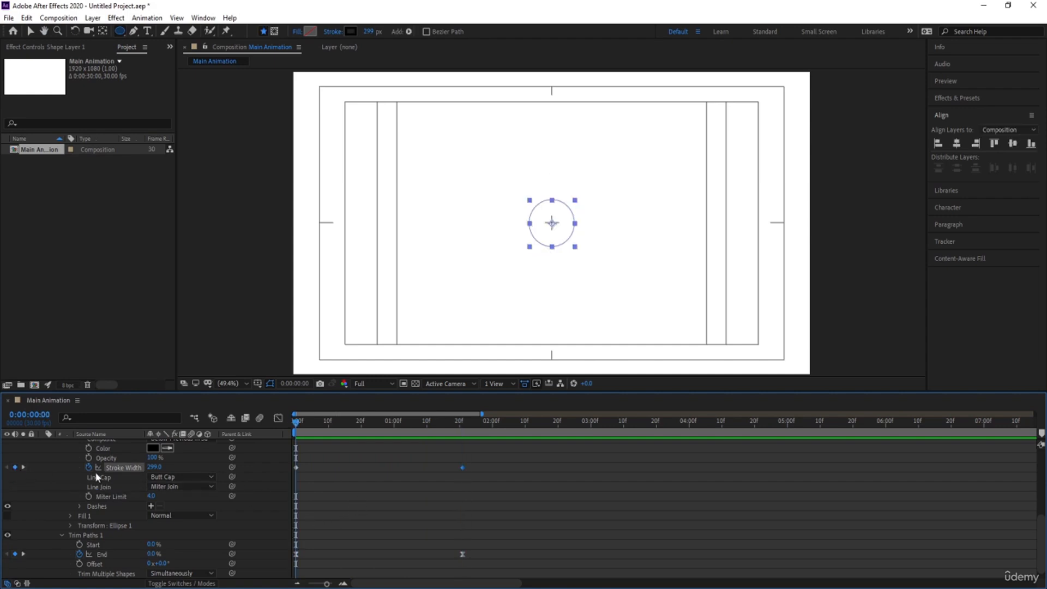
left_click(154, 467)
type("0")
key("Return")
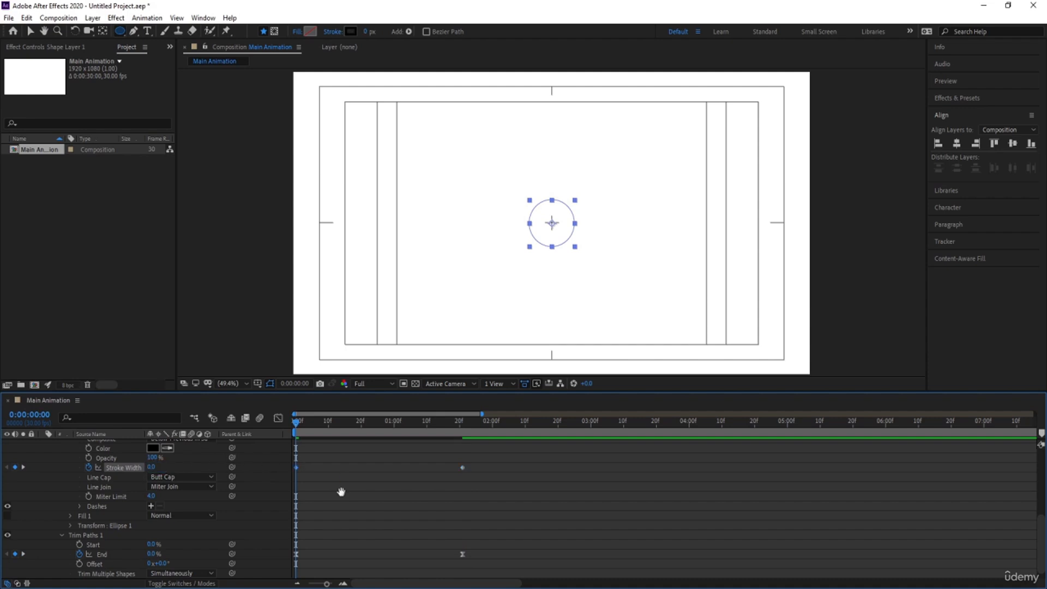
key("space")
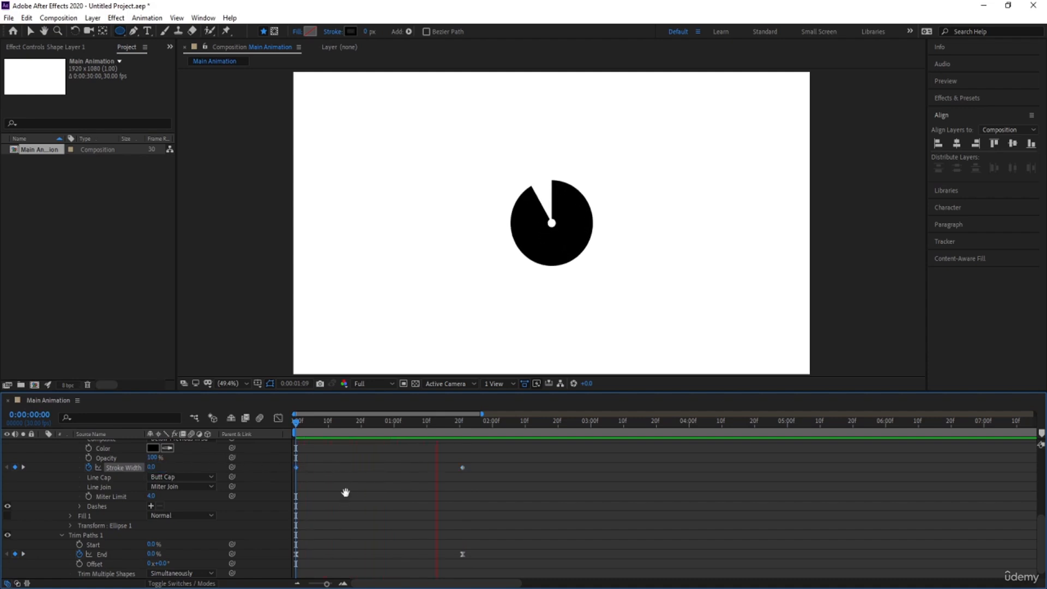
key("space")
key("space")
key("space")
left_click_drag(374, 425, 131, 470)
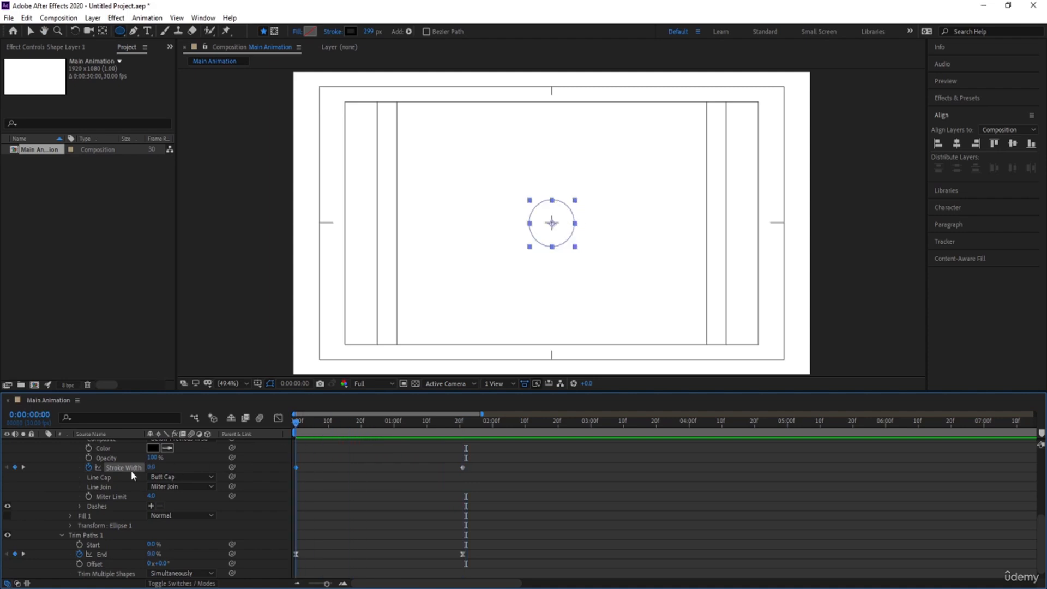
Step: Keyframe the Trim Paths Offset of Shape Layer 1 at 0° at 0 seconds and 180° at 1:21, and preview the rotation
left_click(80, 564)
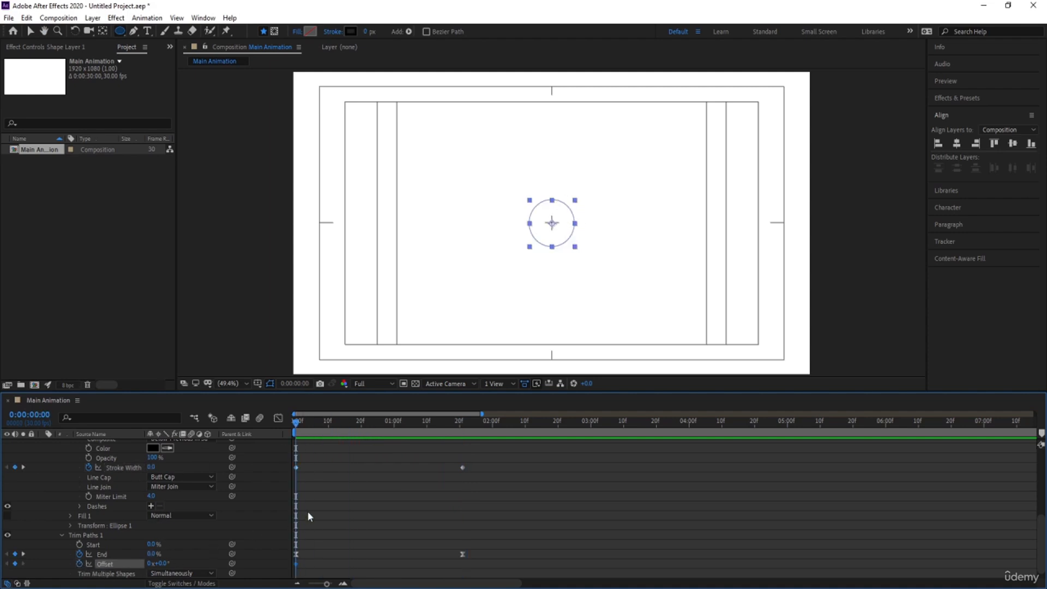
key("k")
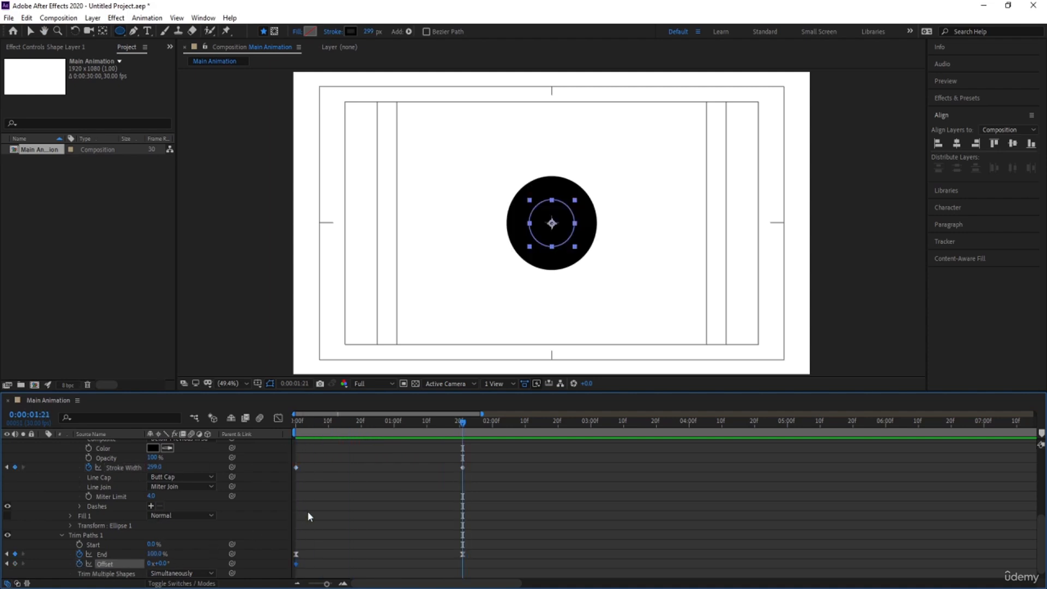
left_click(163, 563)
type("180")
key("Return")
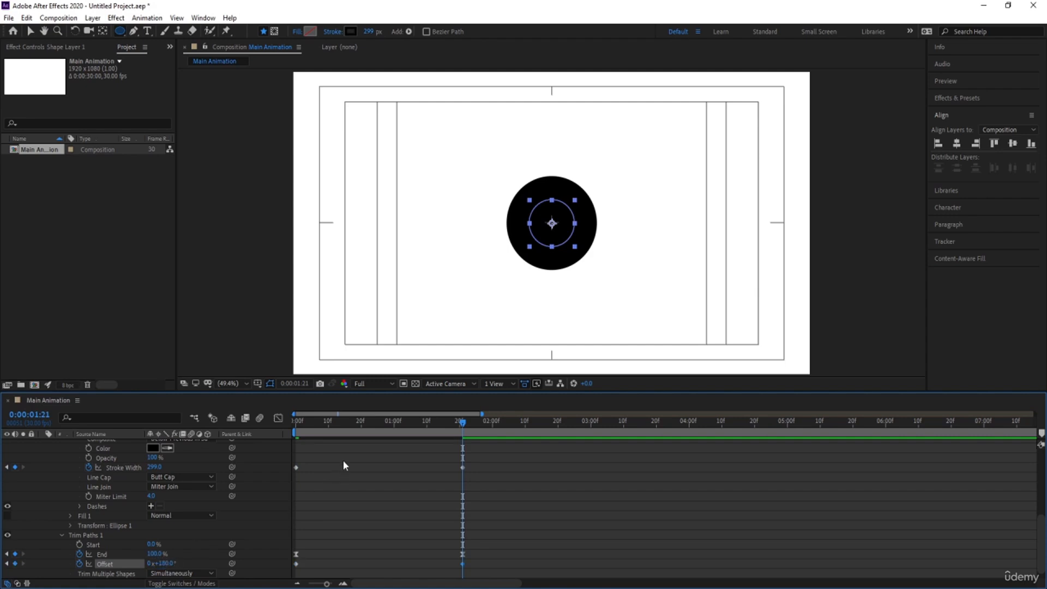
key("Home")
key("space")
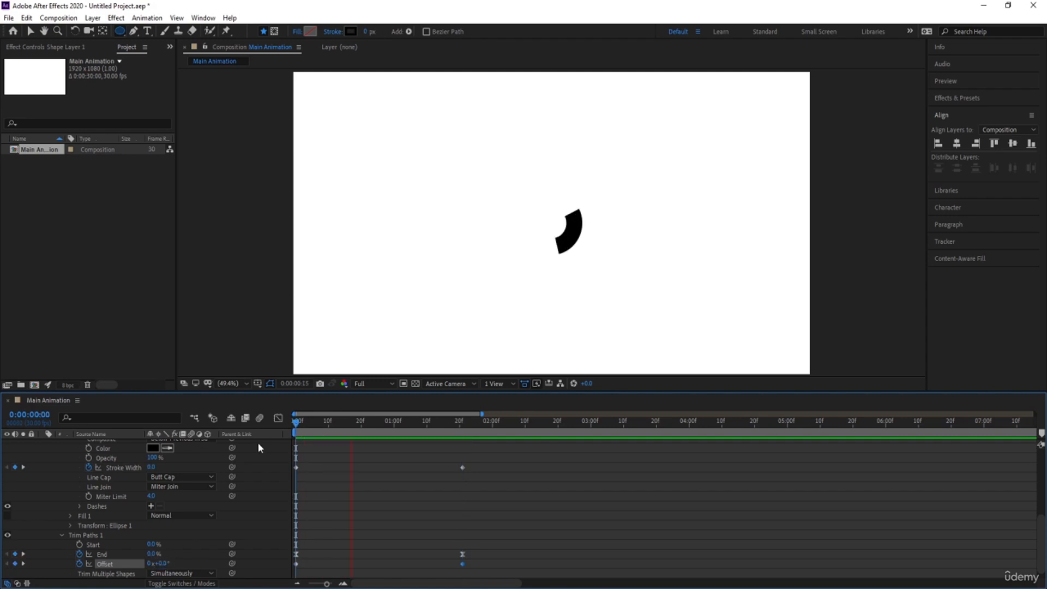
key("space")
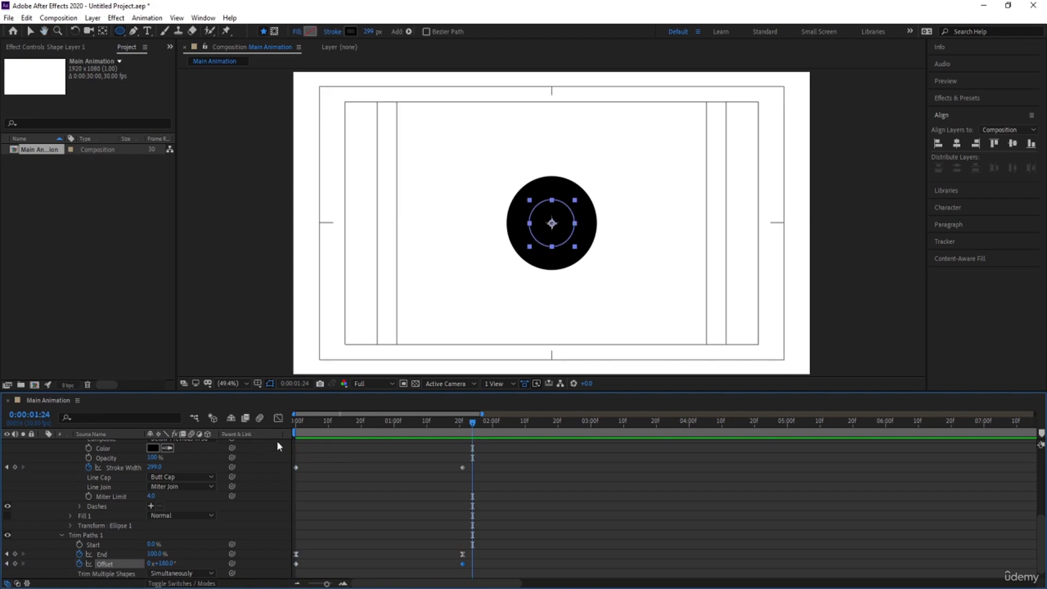
key("Home")
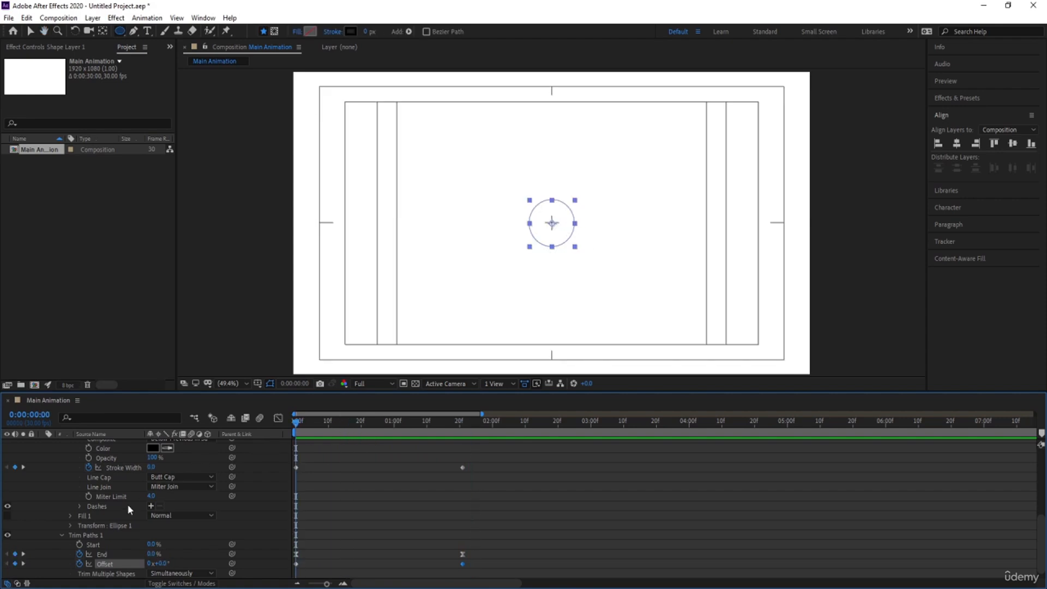
Step: Change the stroke's Line Cap on Shape Layer 1 to Round Cap and preview the animation
left_click(101, 478)
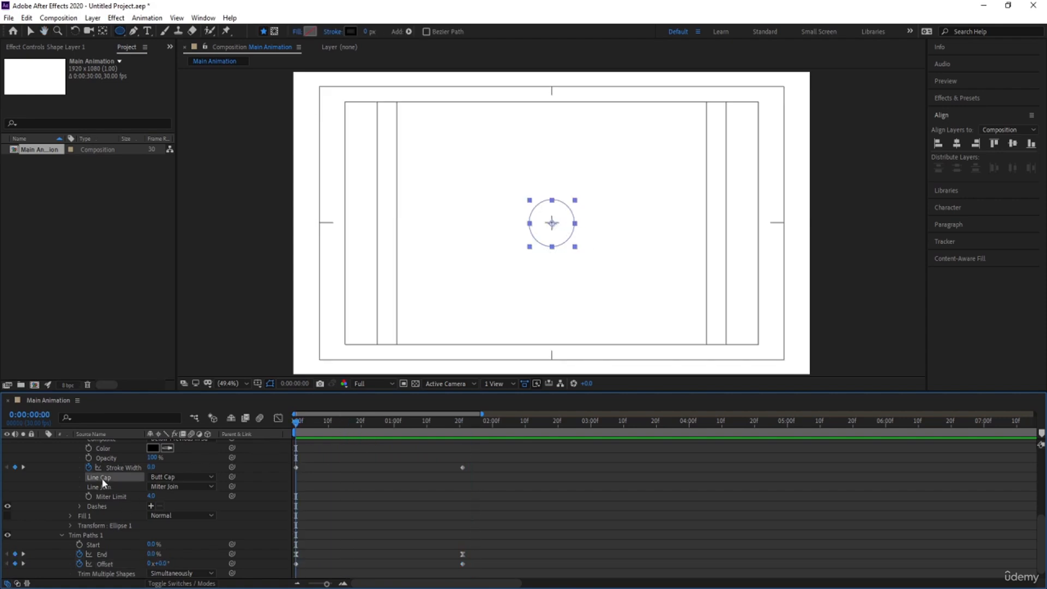
left_click(169, 476)
left_click(185, 500)
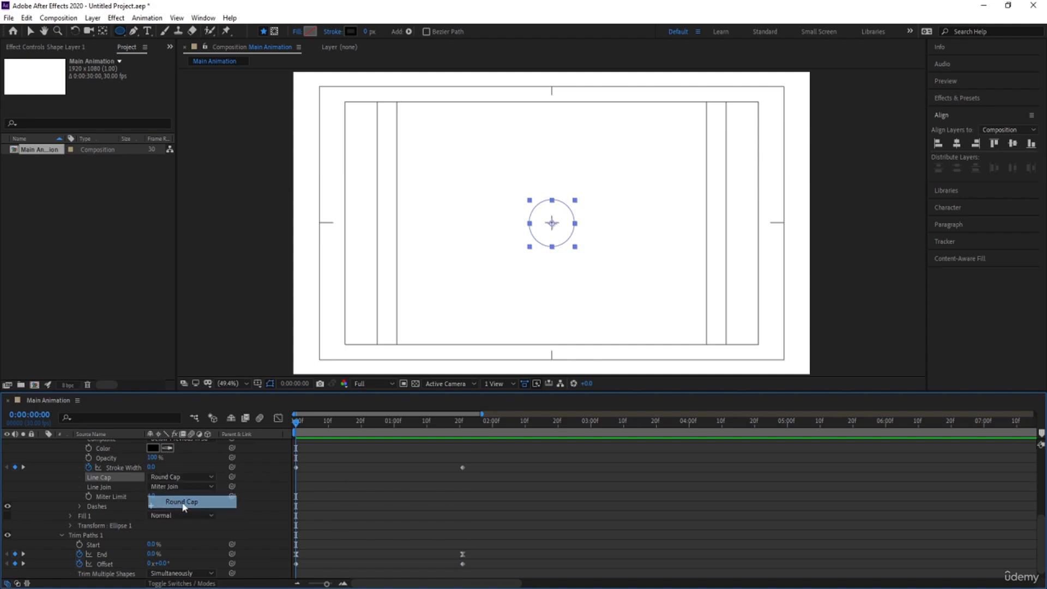
key("space")
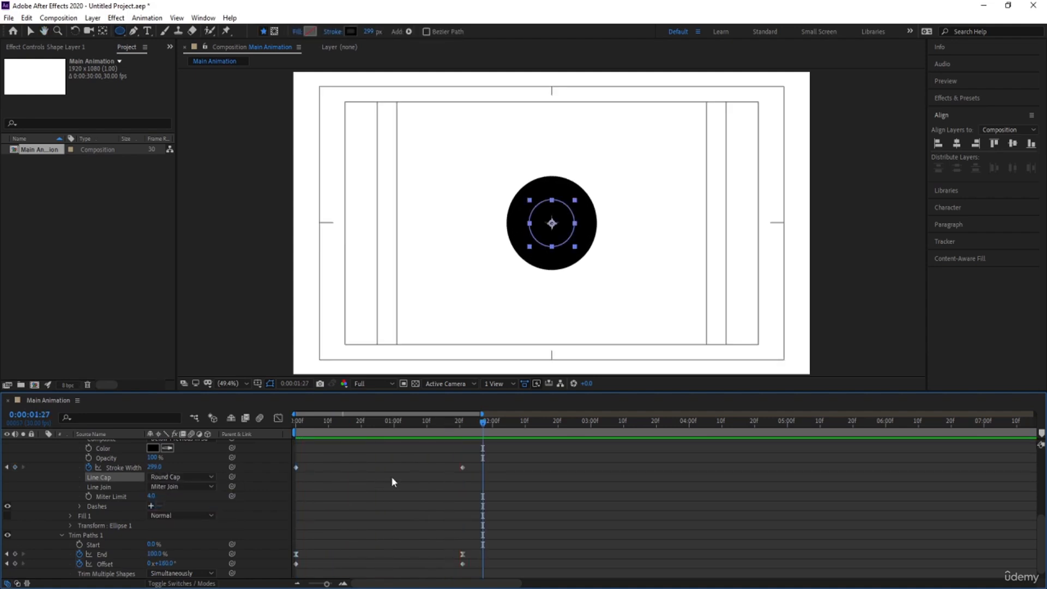
Step: Apply Easy Ease to all Stroke Width, End and Offset keyframes of Shape Layer 1 and check the motion back to 0 seconds
mouse_move(502, 463)
left_mouse_down()
mouse_move(304, 578)
mouse_move(238, 578)
left_mouse_up()
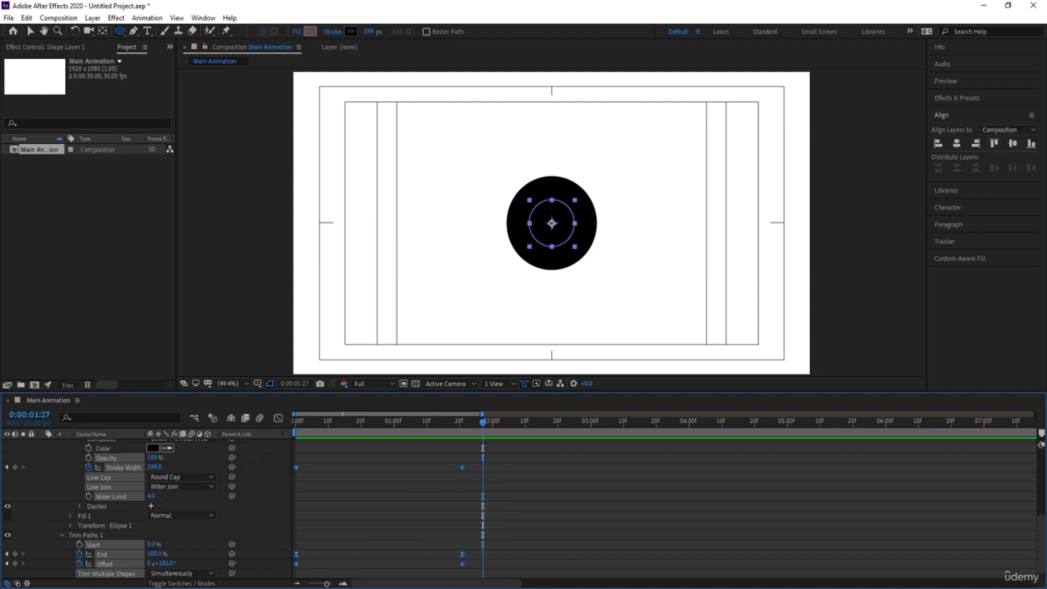
left_click(362, 536)
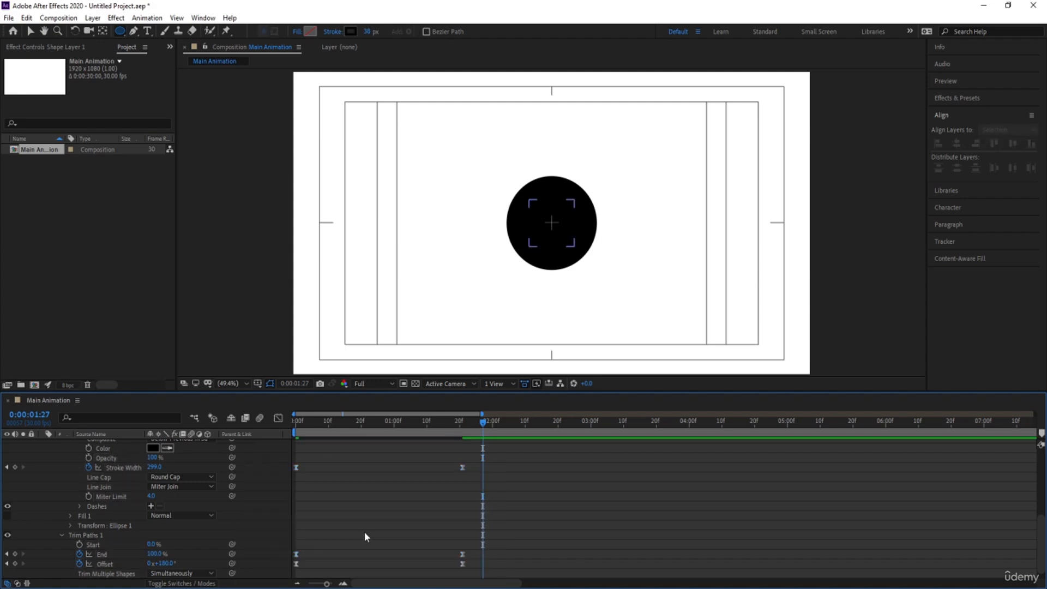
left_click_drag(331, 423, 218, 447)
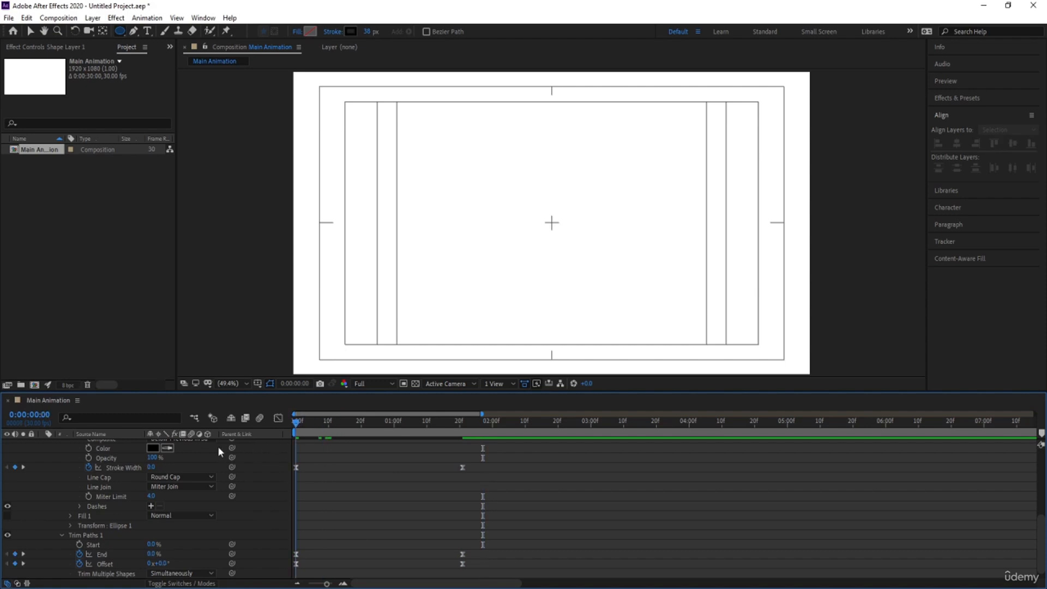
Step: Copy the keyframed Trim Paths 1 from Shape Layer 1 and collapse that layer's properties
left_click(82, 538)
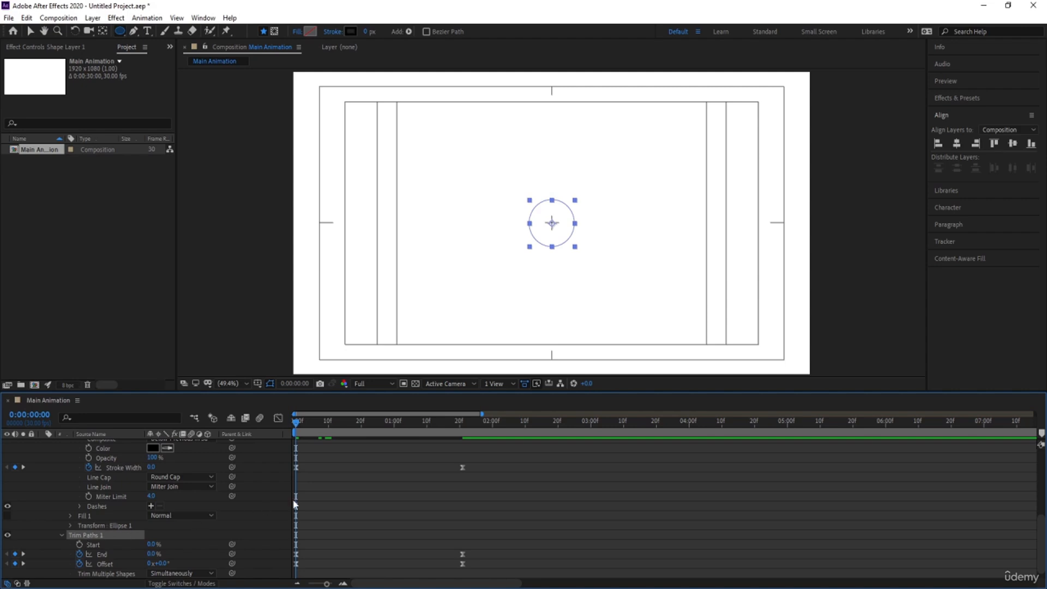
left_click(319, 485)
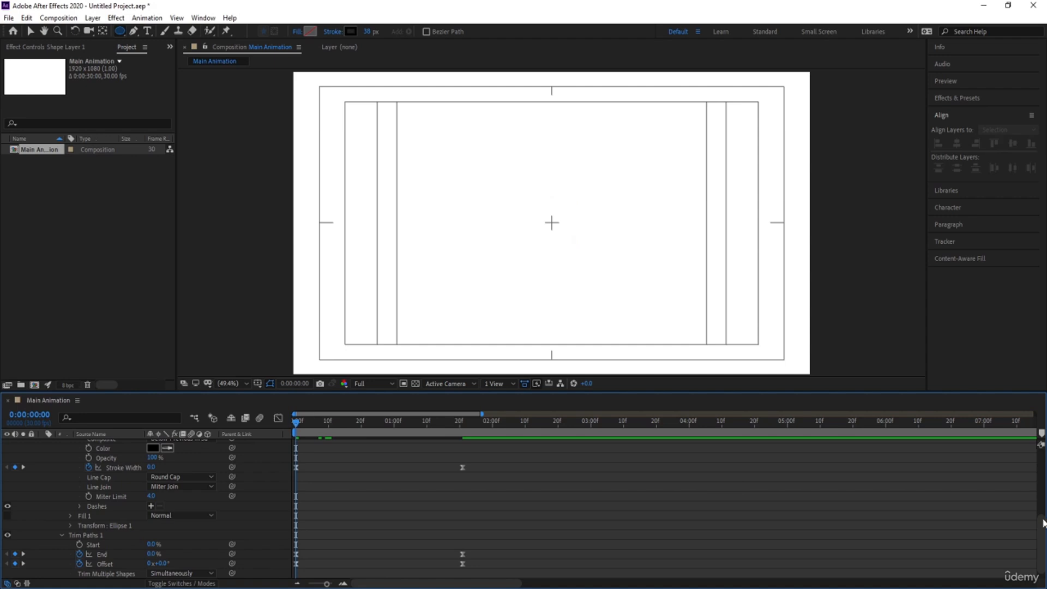
left_click_drag(1041, 520, 1031, 474)
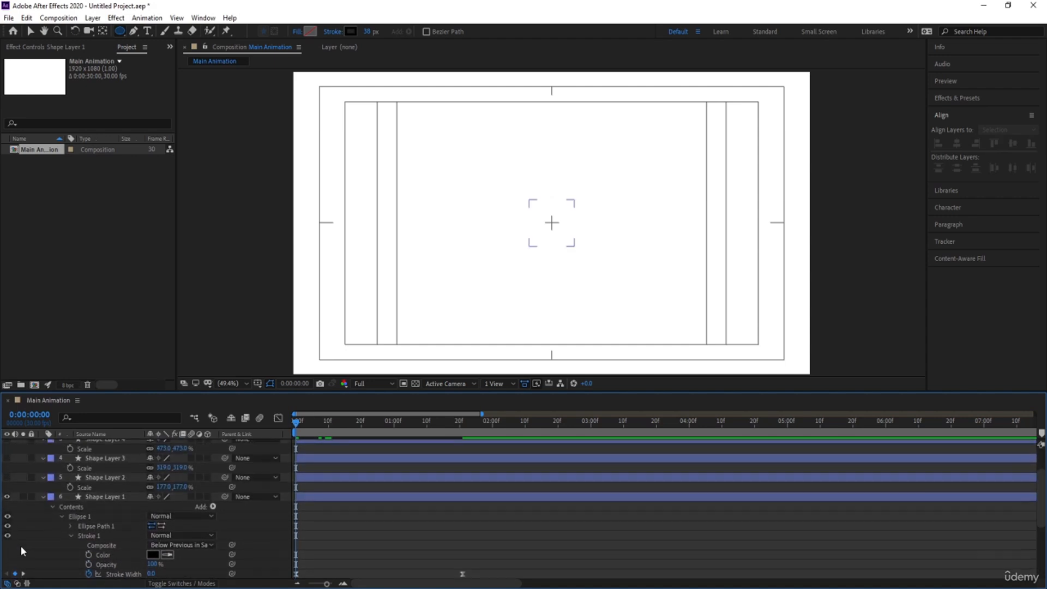
left_click(43, 497)
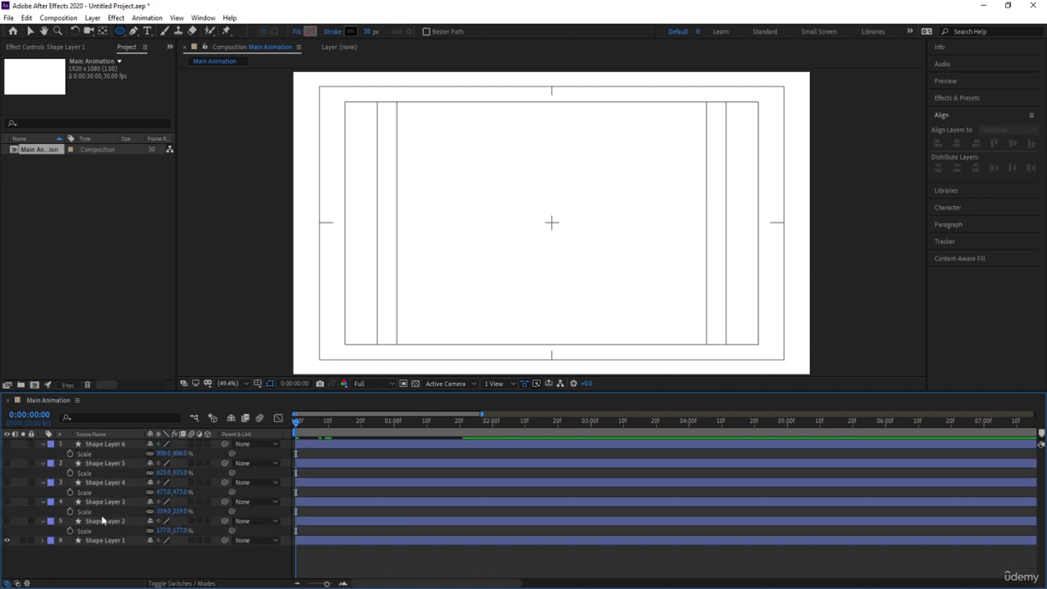
Step: Select Shape Layers 2 through 6 and make them visible again
left_click(103, 521)
left_click(95, 444, "shift")
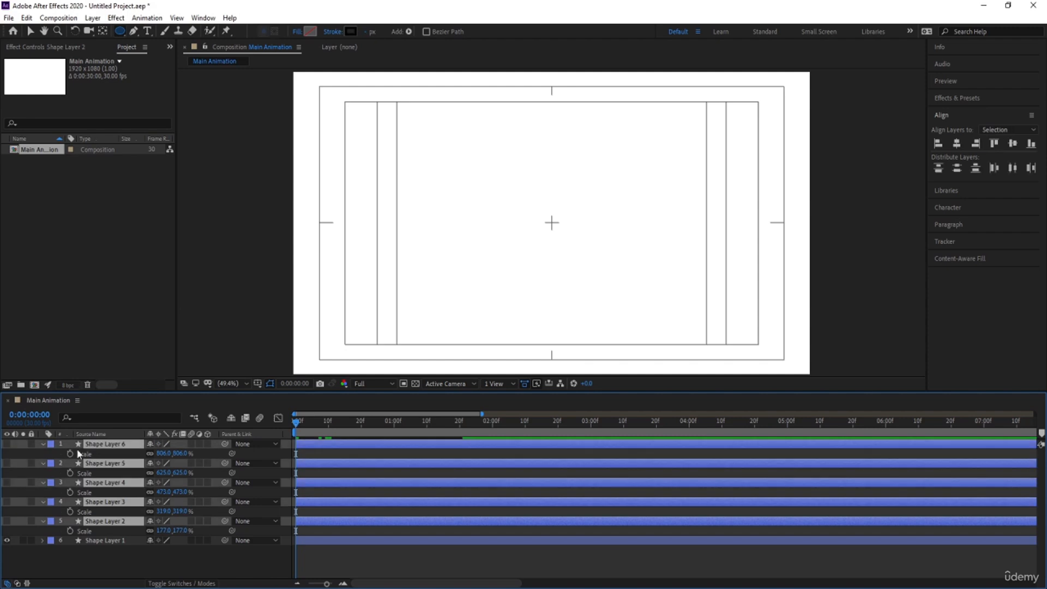
left_click(7, 444)
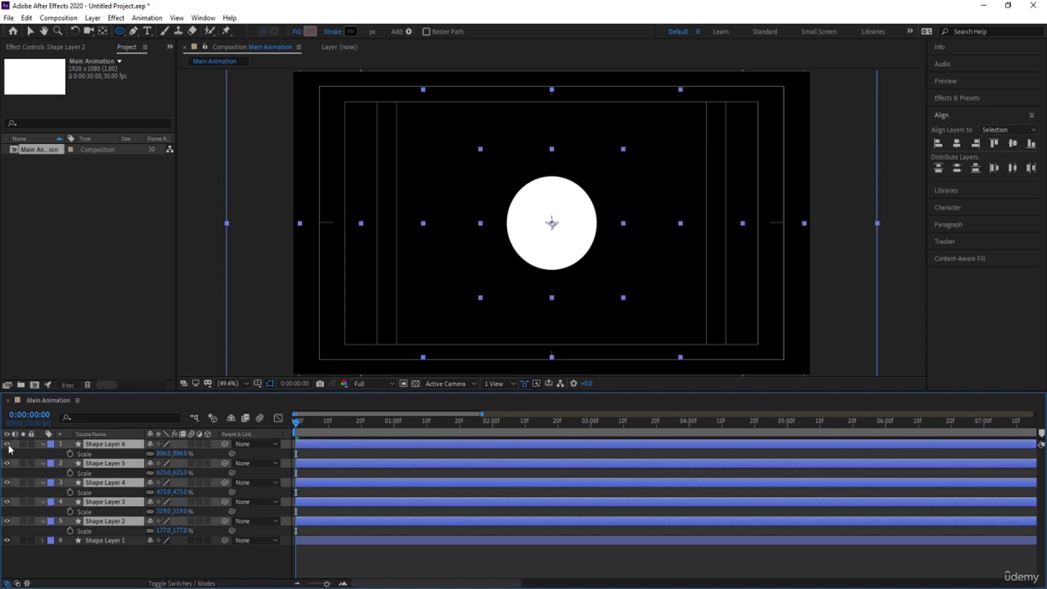
Step: Paste the copied Trim Paths onto Shape Layers 2 through 6, reveal their keyframed properties and preview the result
key("ctrl+v")
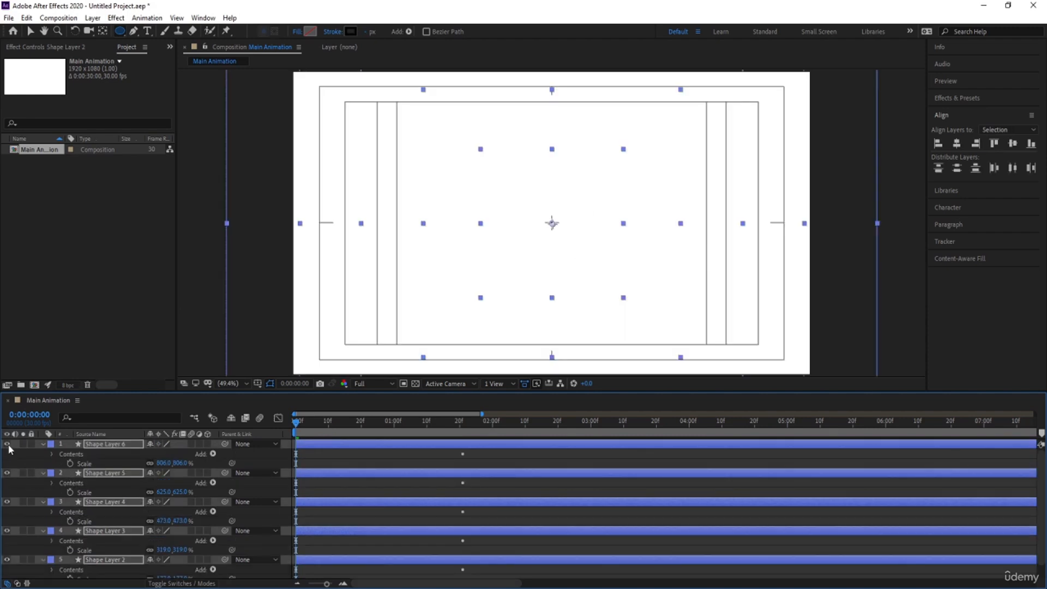
key("u")
key("space")
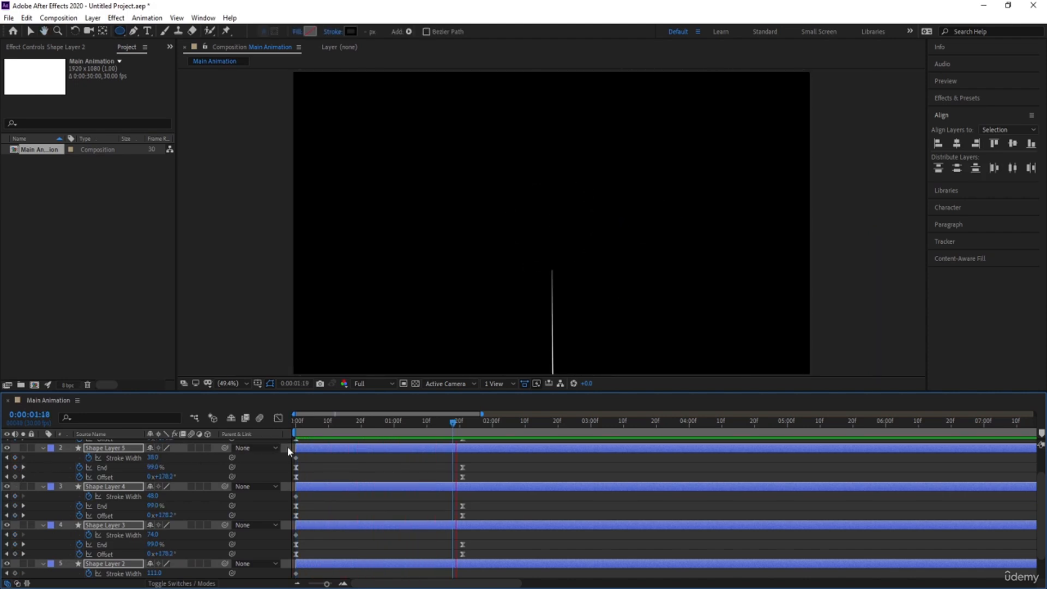
key("space")
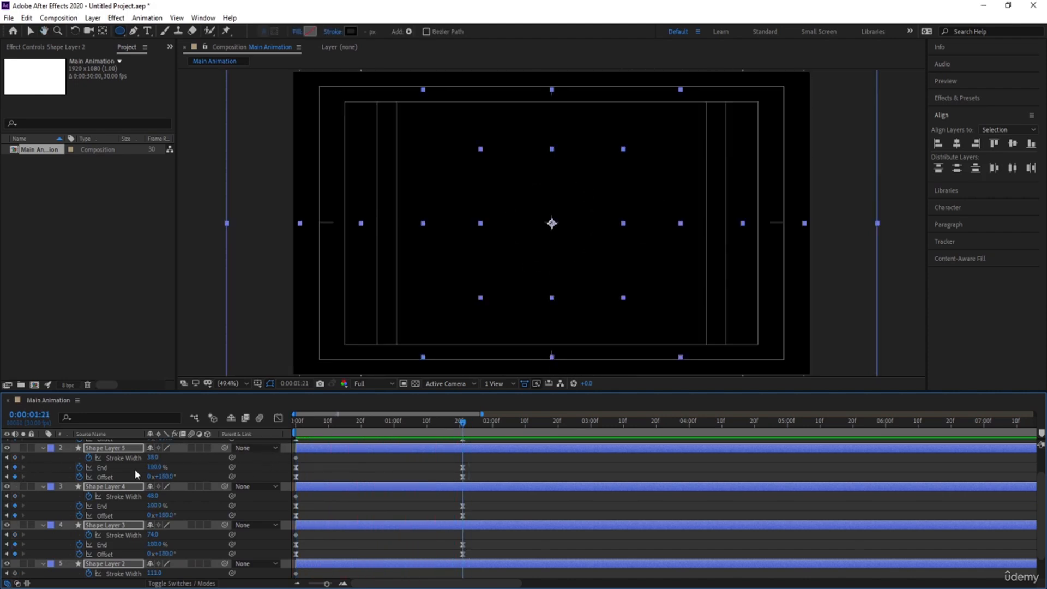
Step: Add a Stroke Width keyframe at 1:21 with the current value on each of Shape Layers 2 through 6, and return to 0 seconds
left_click(16, 459)
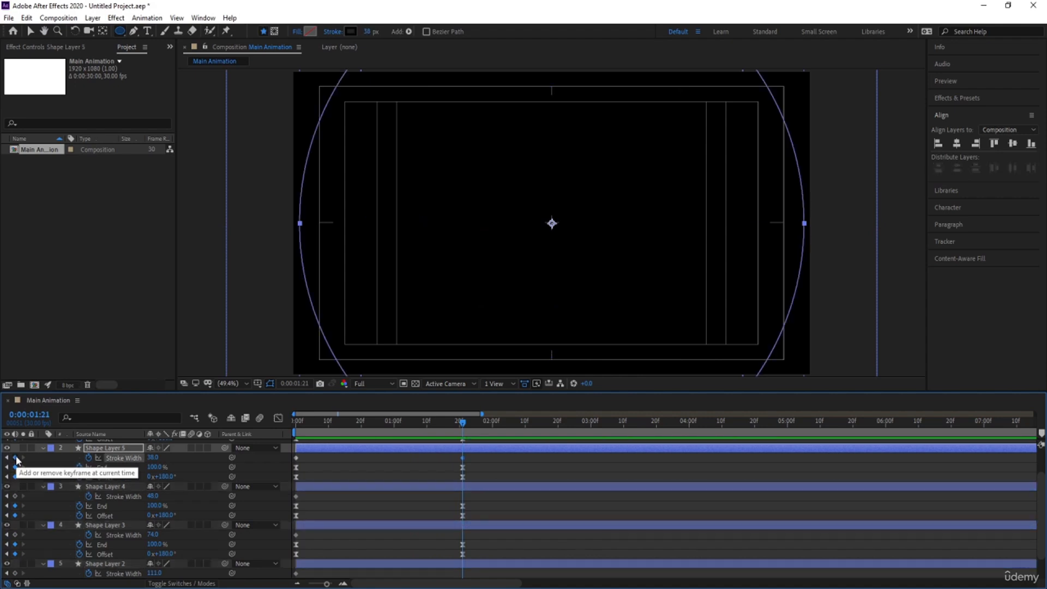
left_click(15, 496)
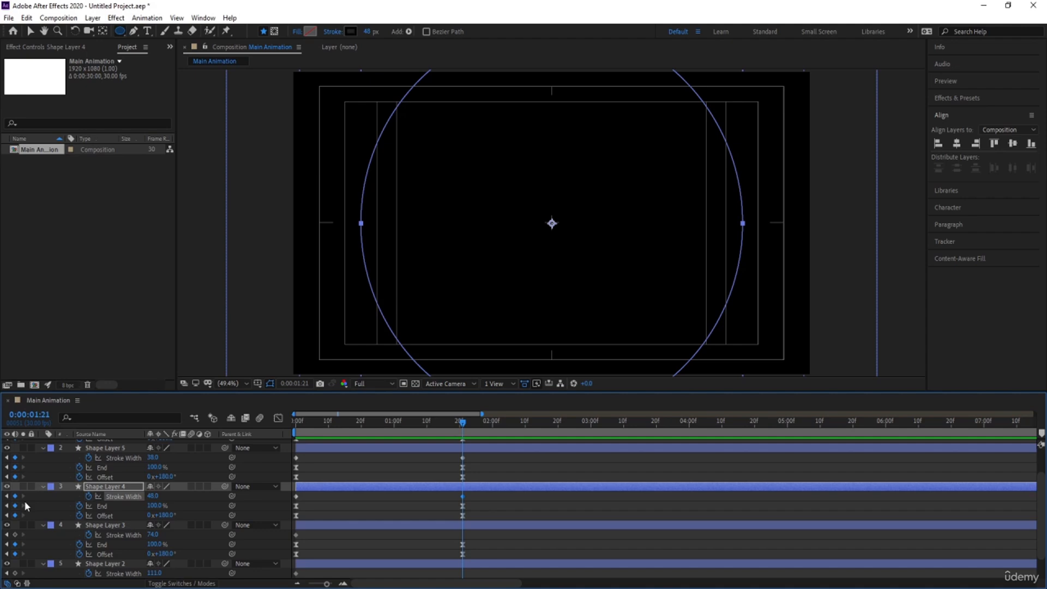
left_click(16, 535)
left_click(15, 573)
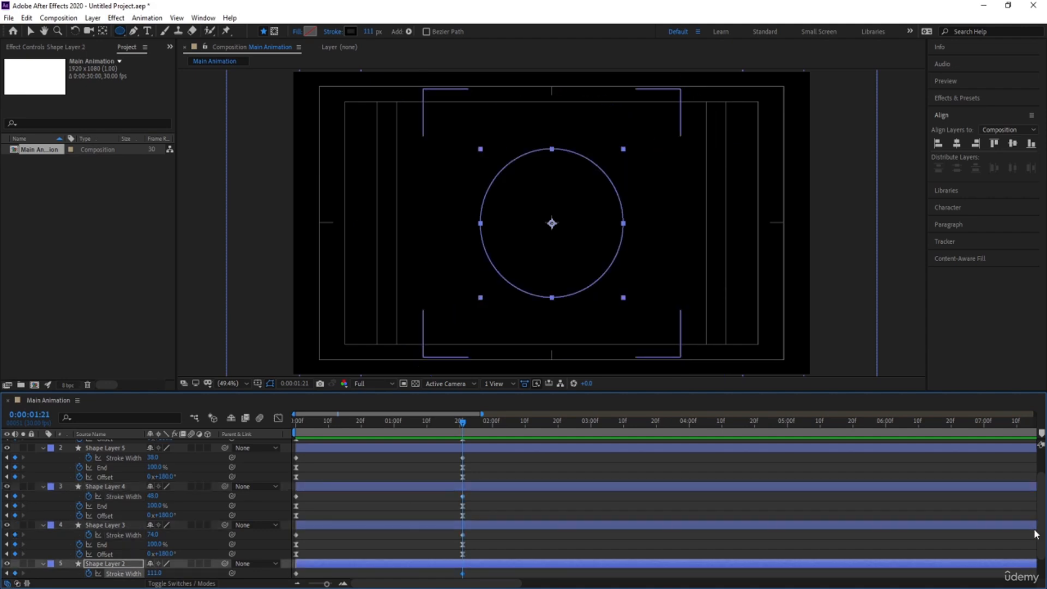
scroll(1043, 502, "down", 2)
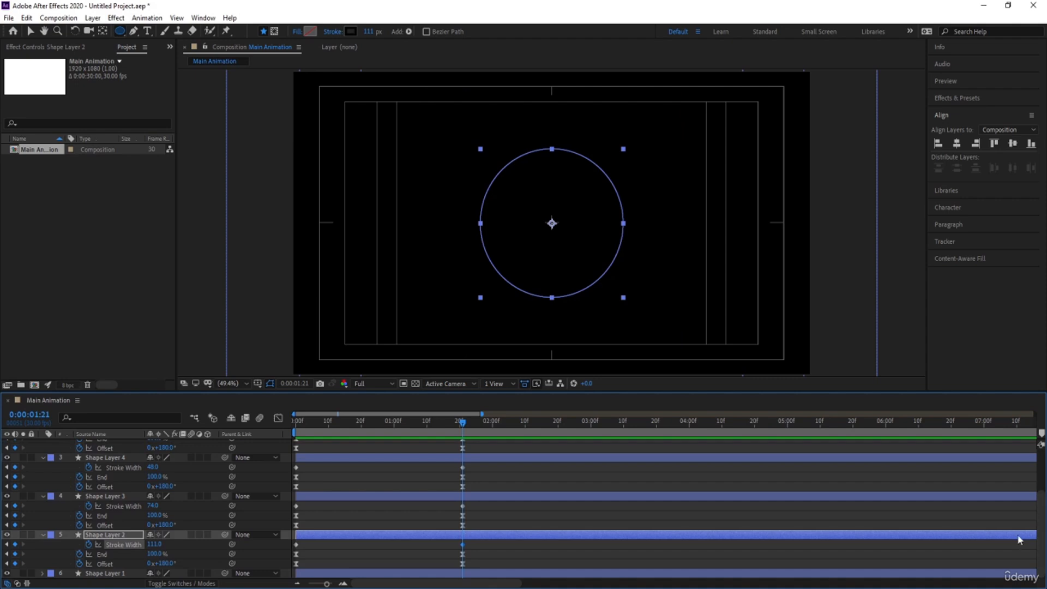
scroll(1041, 490, "up", 4)
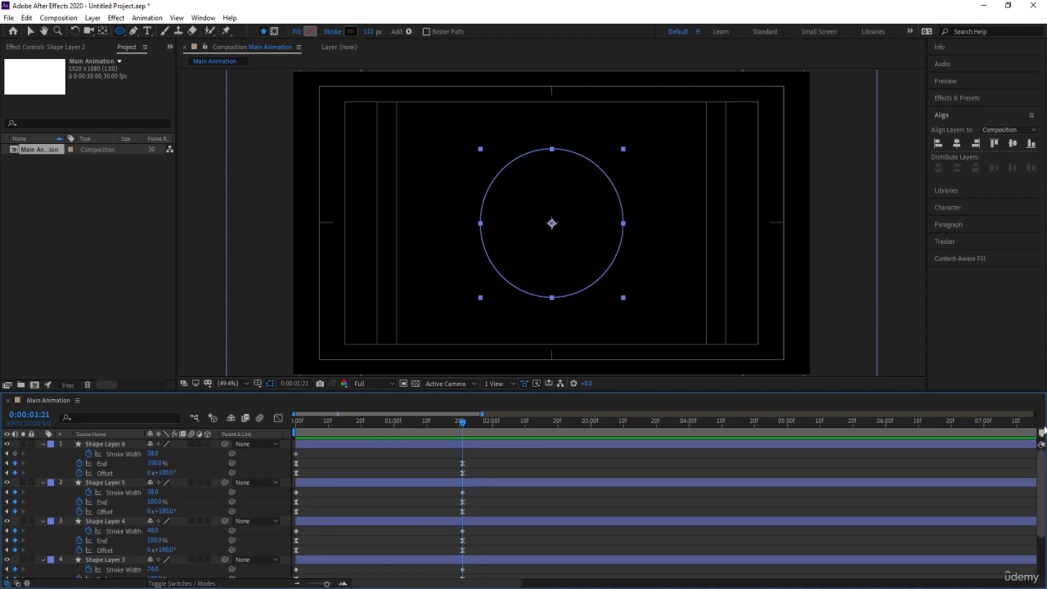
left_click(15, 453)
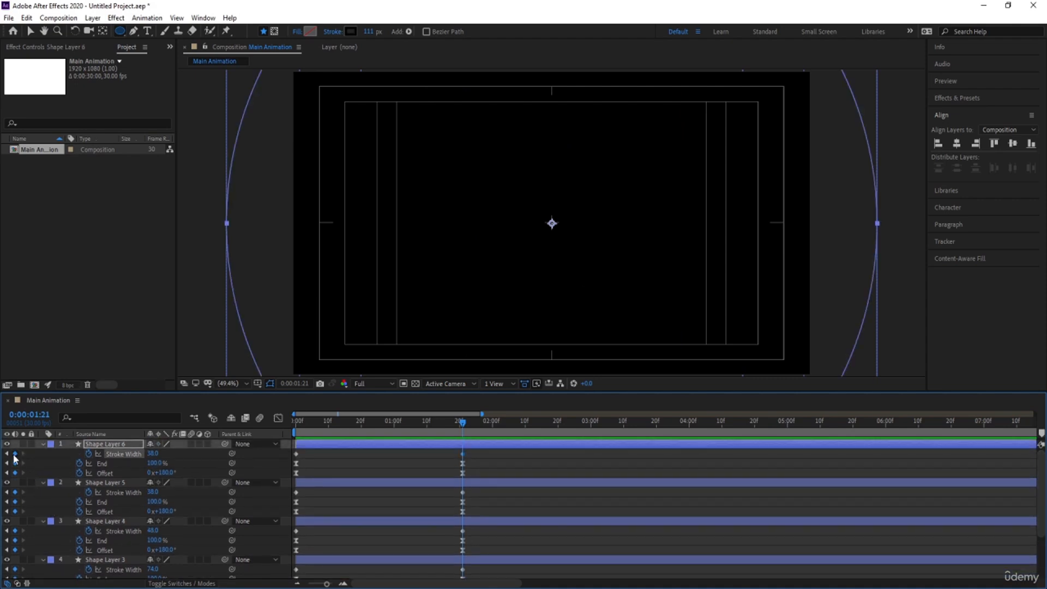
left_click(335, 470)
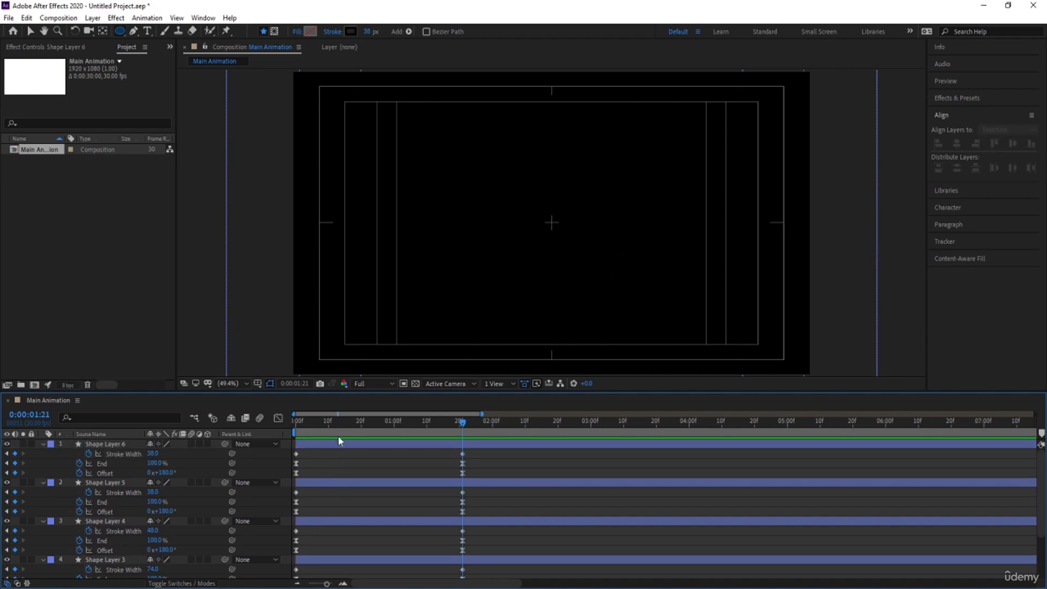
left_click_drag(338, 423, 142, 428)
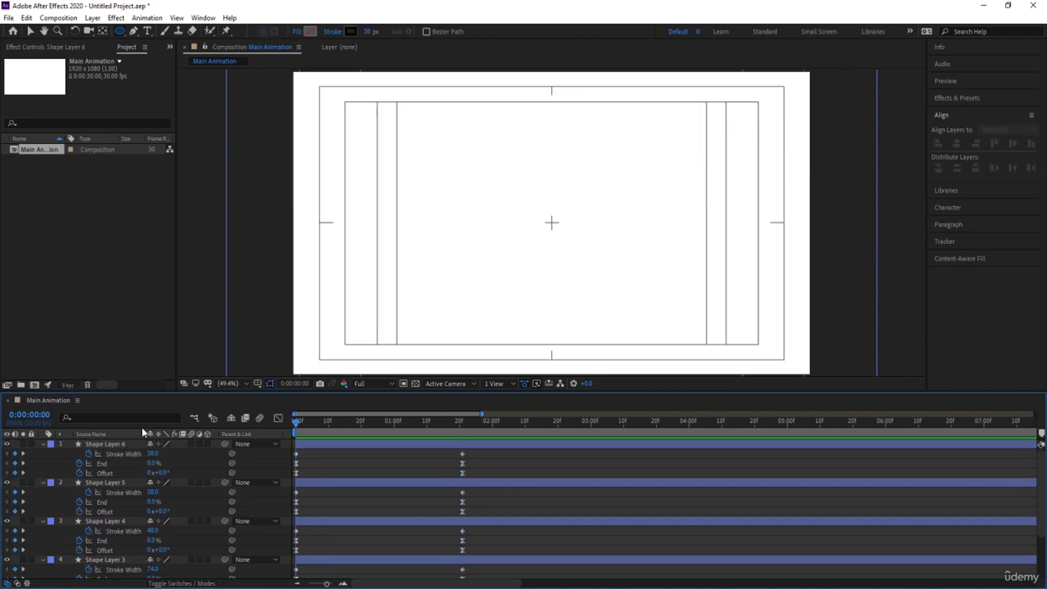
Step: Set the Stroke Width of Shape Layers 6, 5 and 4 to 0 at the 0-second keyframe
left_click(93, 442)
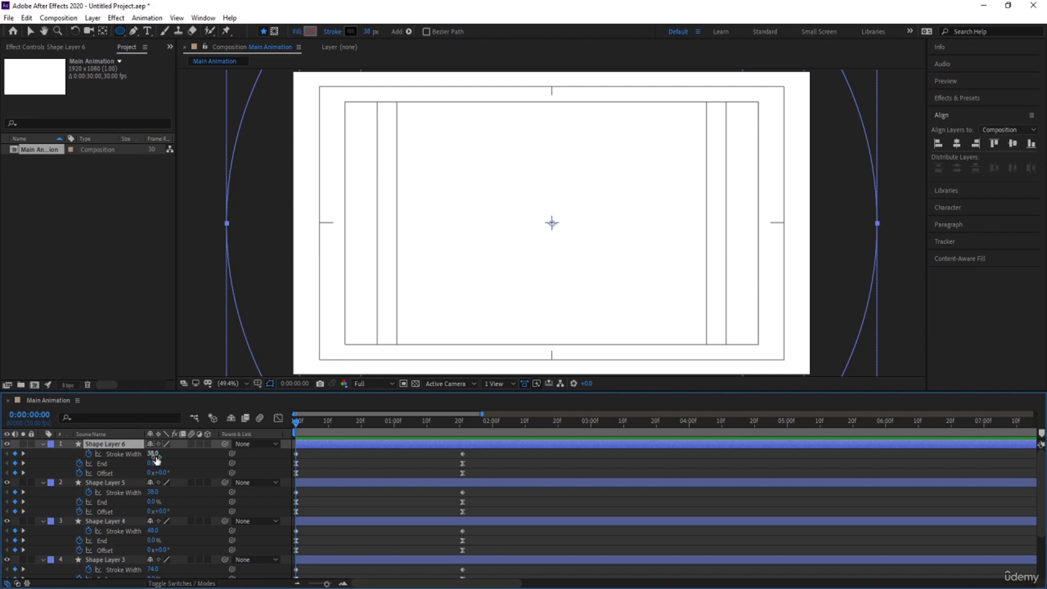
left_click(153, 454)
type("0")
left_click(152, 491)
type("0")
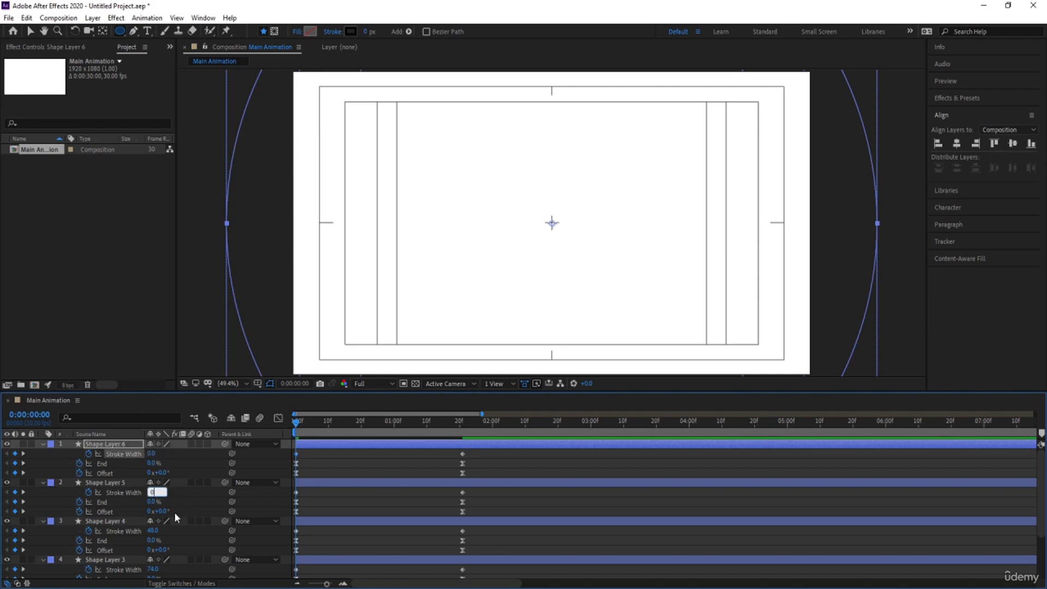
left_click(153, 531)
key("Num_Lock")
type("-0")
key("Return")
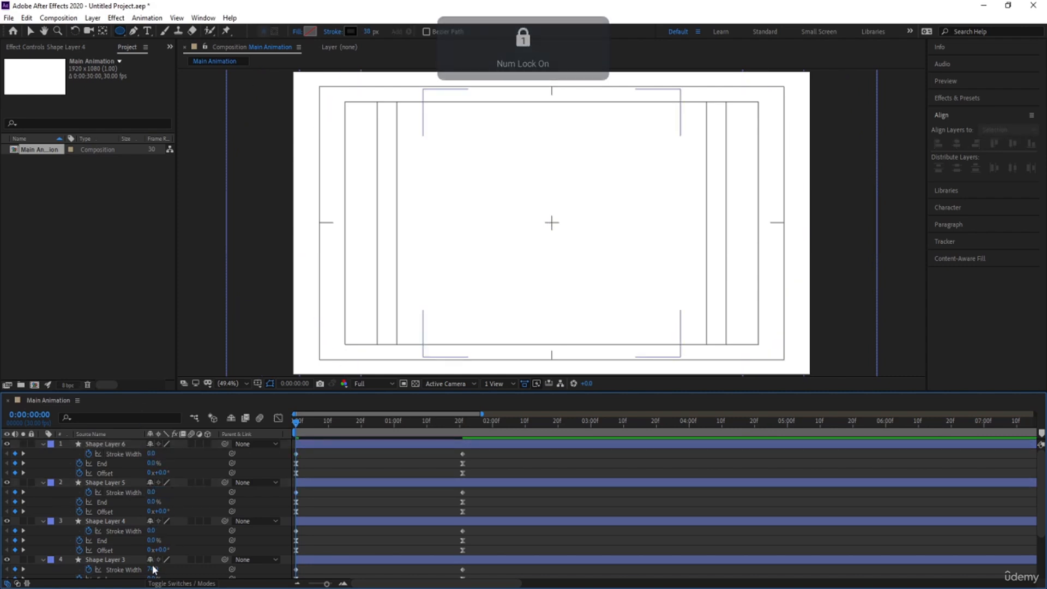
Step: Set the Stroke Width of Shape Layers 3 and 2 to 0 at the 0-second keyframe
left_click(153, 570)
type("0")
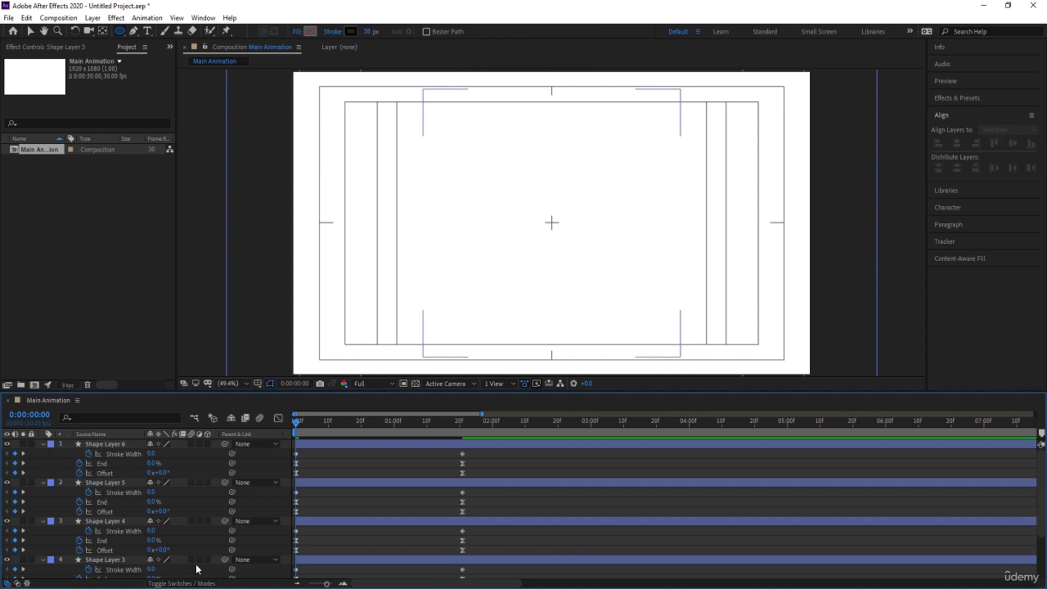
scroll(196, 564, "down", 2)
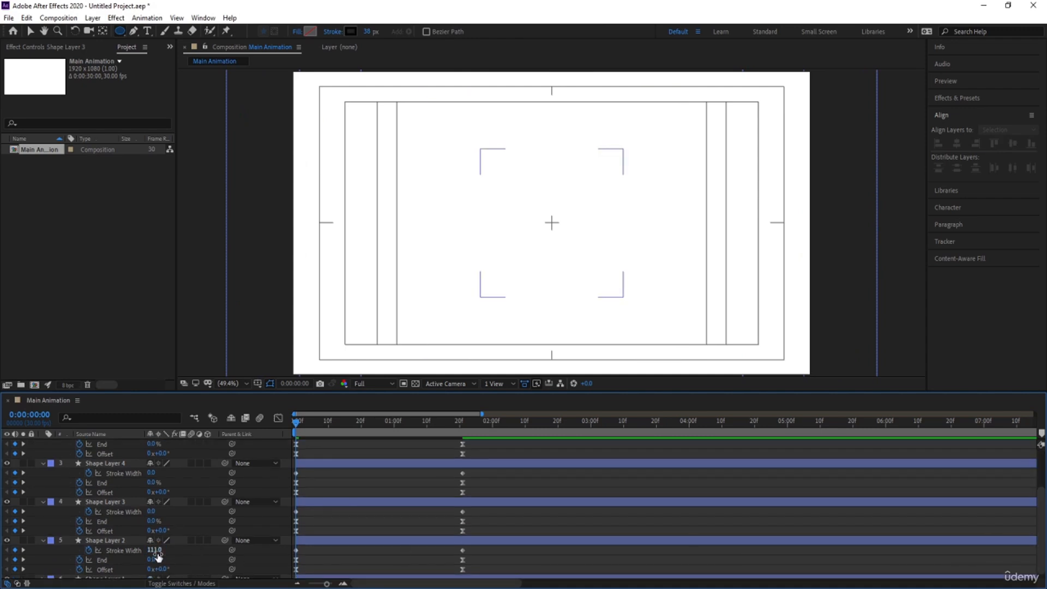
key("Return")
mouse_move(1043, 529)
left_mouse_down()
mouse_move(1044, 493)
mouse_move(1044, 534)
left_mouse_up()
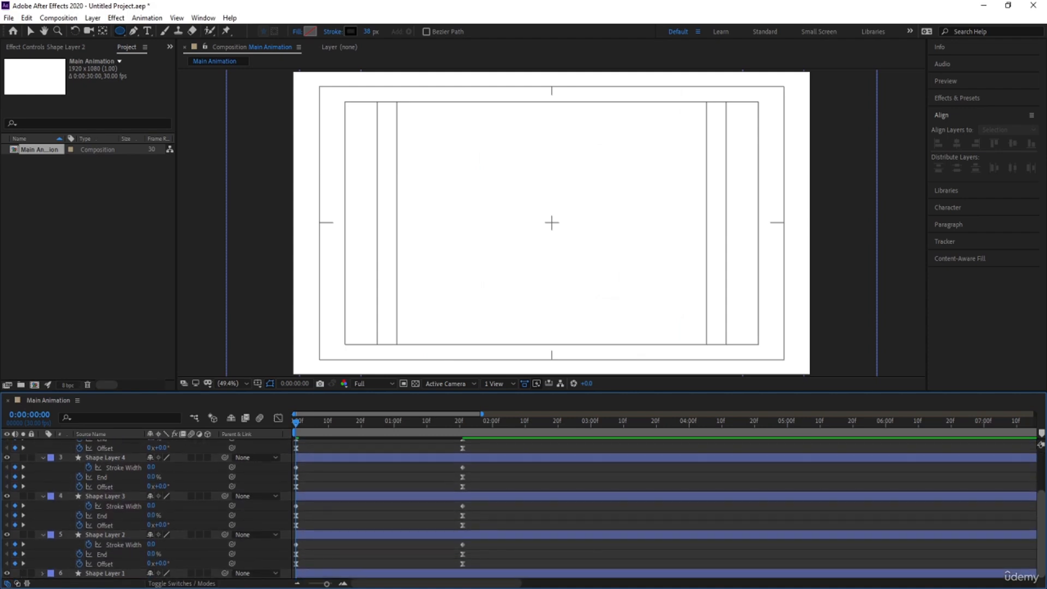
Step: Apply Easy Ease to the keyframes of Shape Layers 2 through 6 and preview the animation
left_click_drag(478, 569, 173, 97)
key("space")
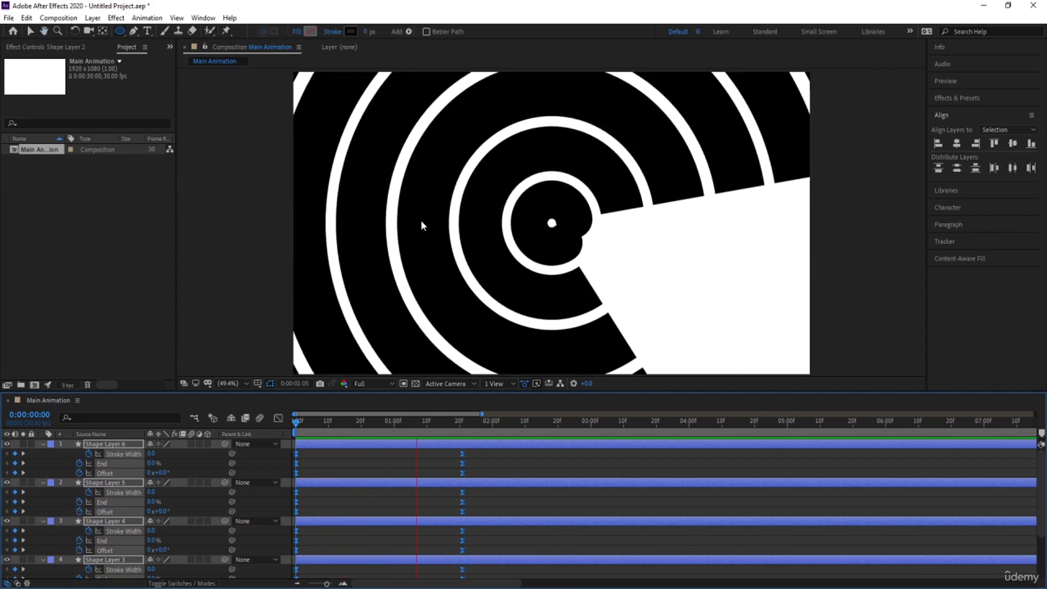
key("space")
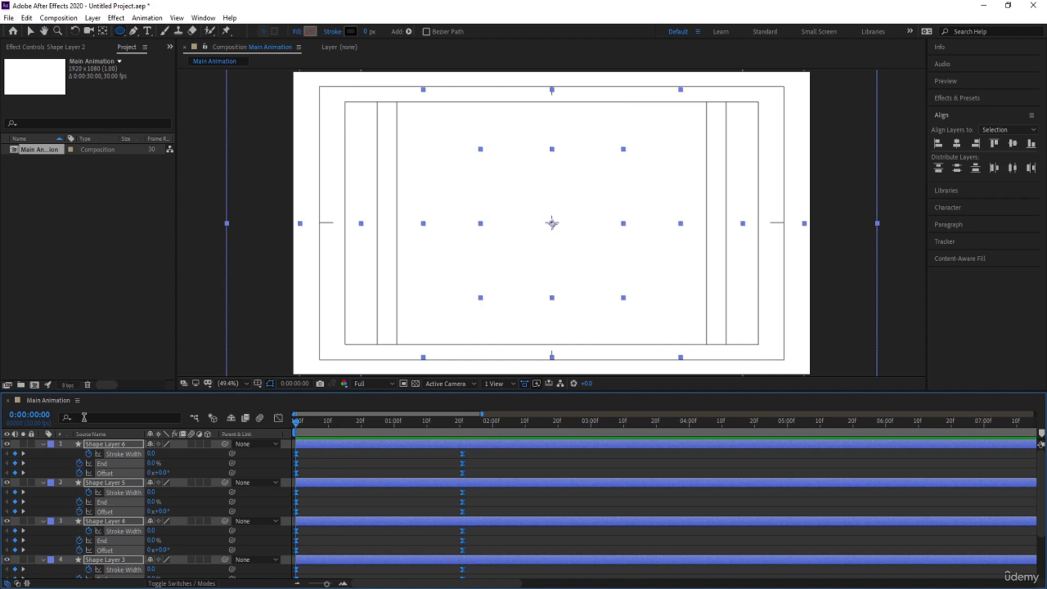
Step: Filter the layer properties by "cap" and set the stroke Line Cap of Shape Layers 6, 5 and 4 to Round Cap
left_click(84, 417)
type("cap")
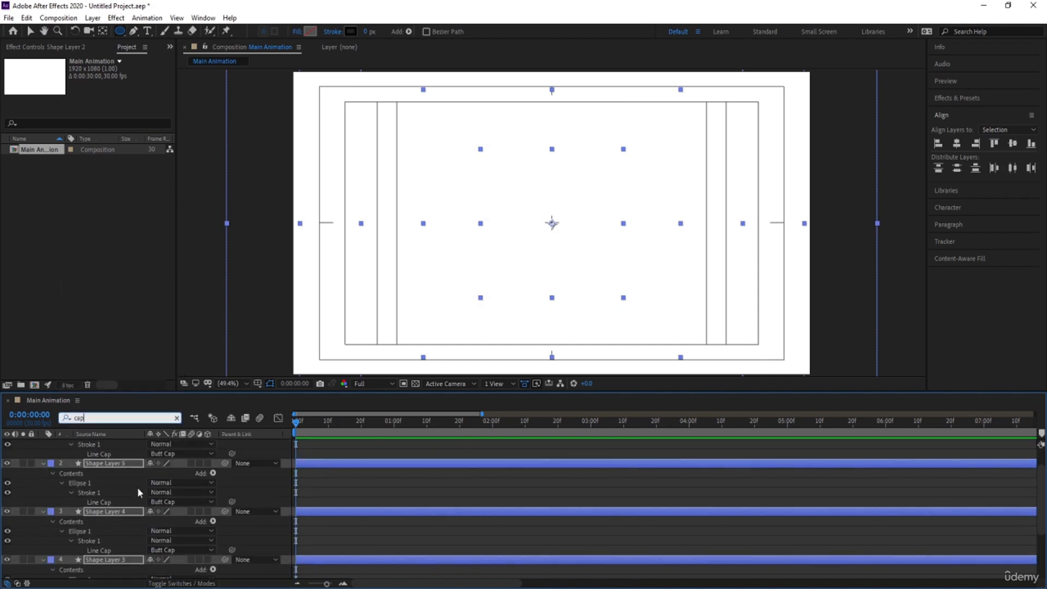
left_click_drag(1042, 502, 1043, 432)
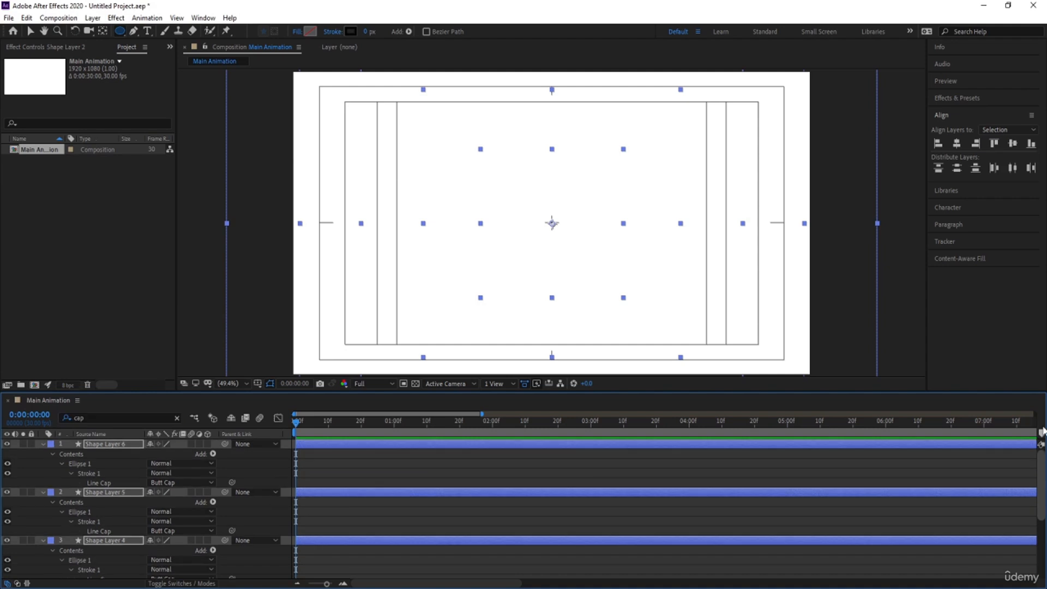
left_click(182, 483)
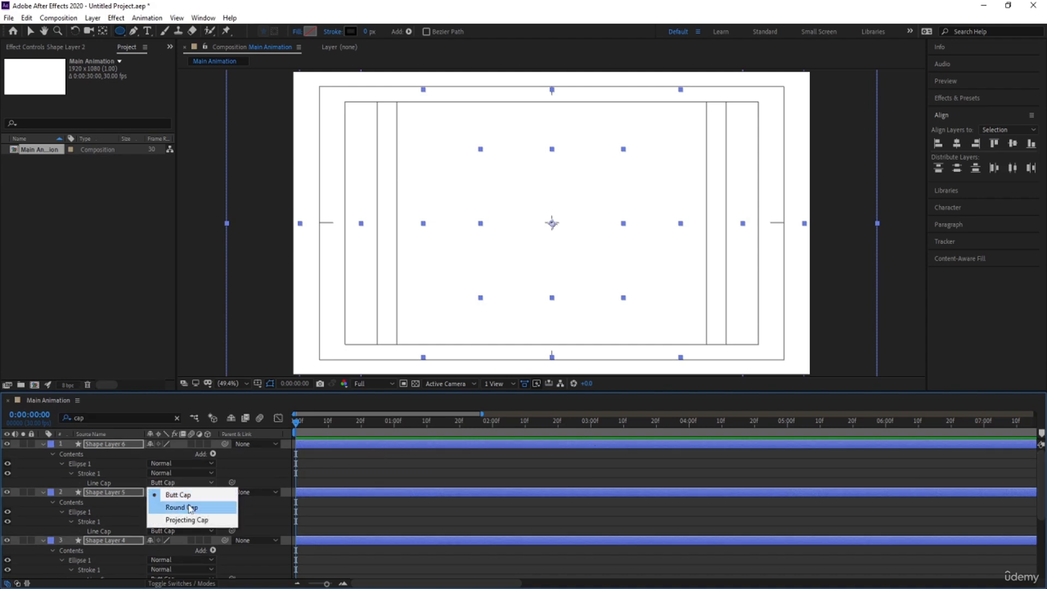
left_click(199, 508)
left_click(185, 531)
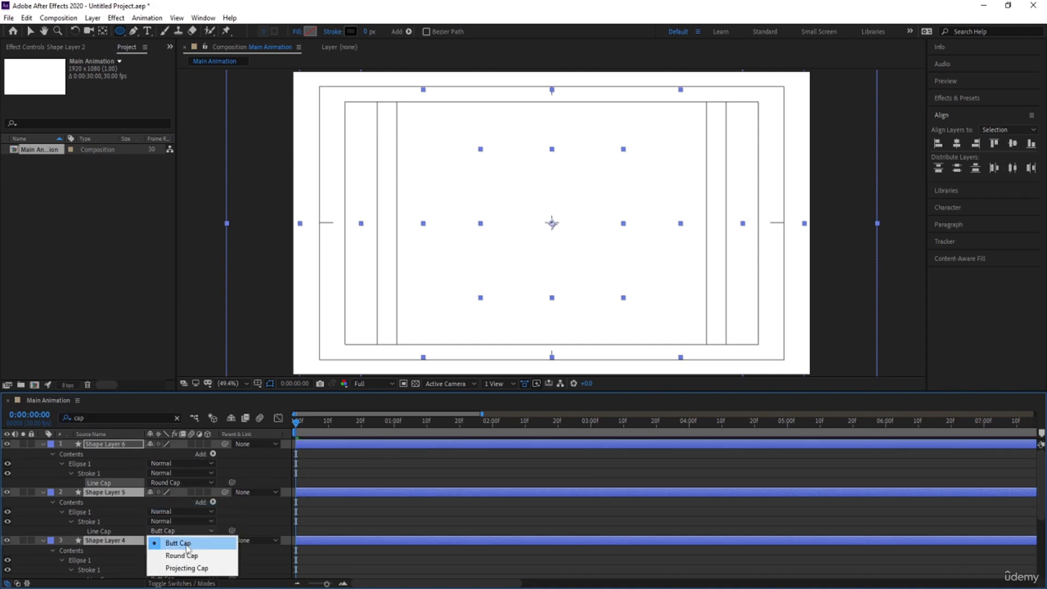
left_click(183, 555)
left_click(195, 580)
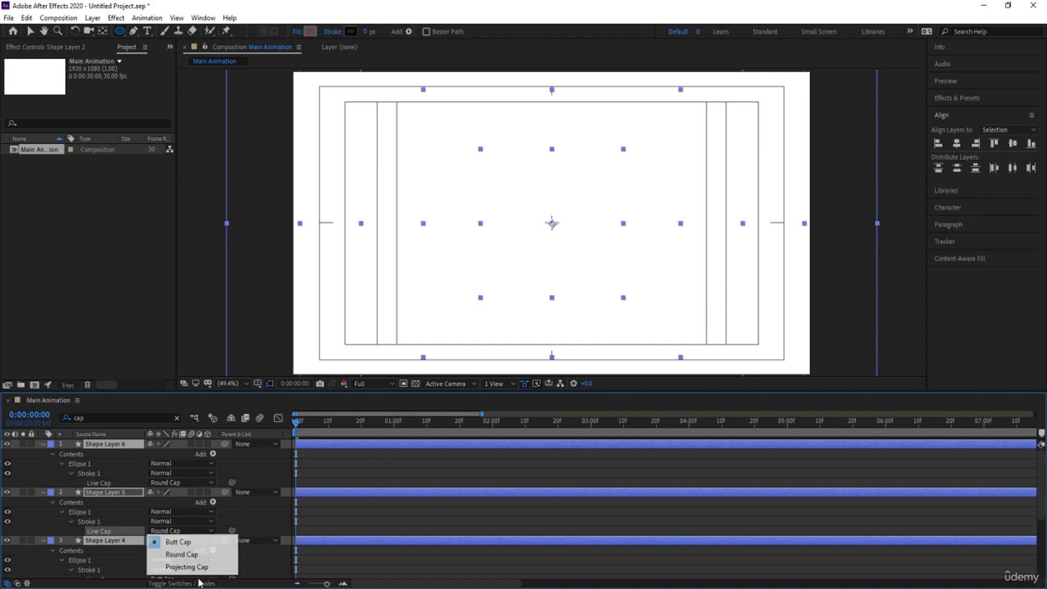
left_click(183, 554)
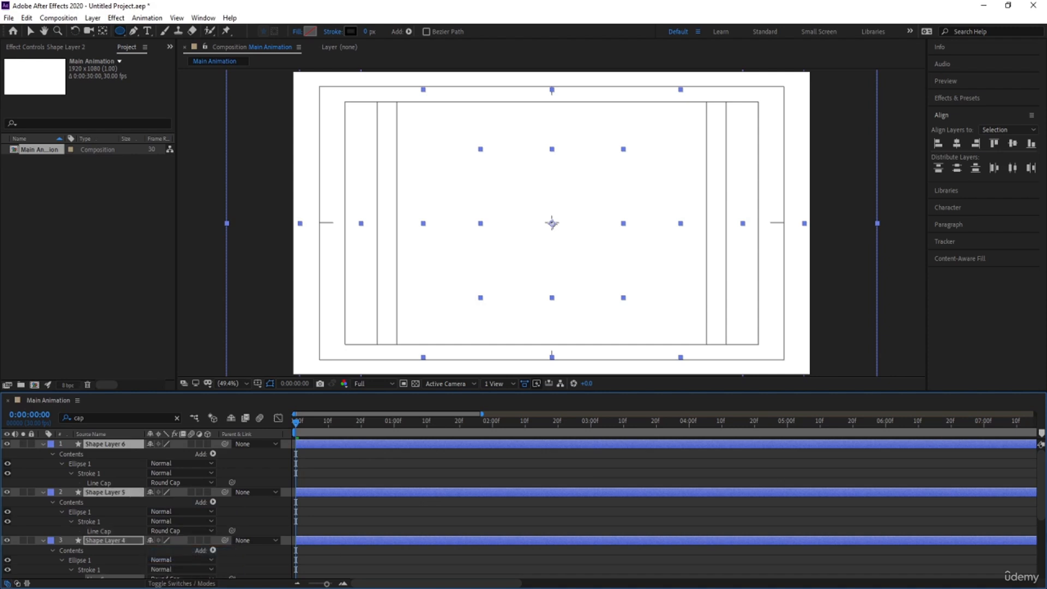
Step: Set the stroke Line Cap of Shape Layers 3 and 2 to Round Cap
left_click_drag(1044, 515, 1044, 573)
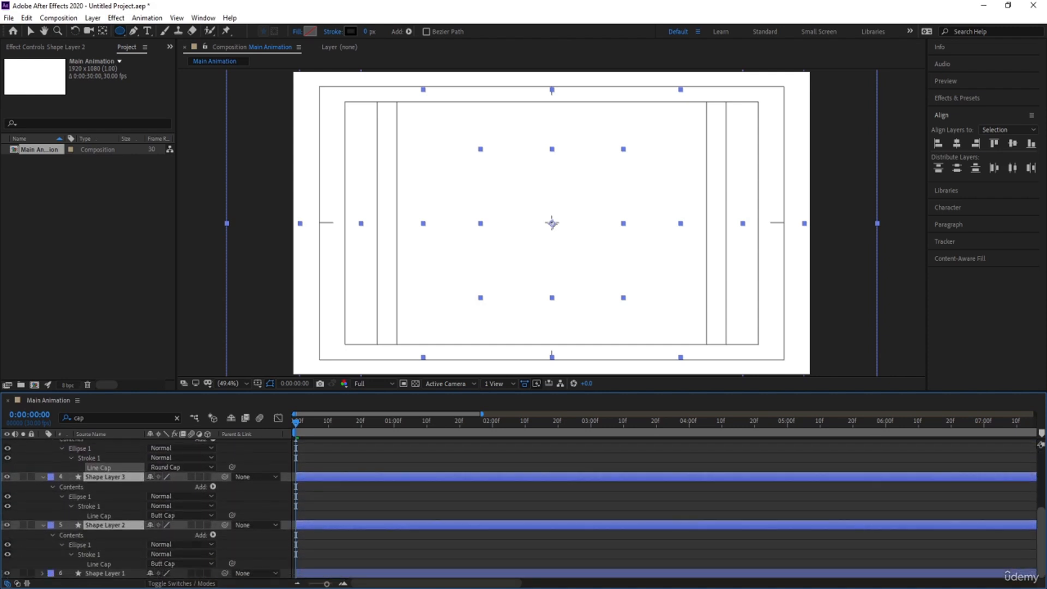
left_click(231, 502)
left_click(202, 516)
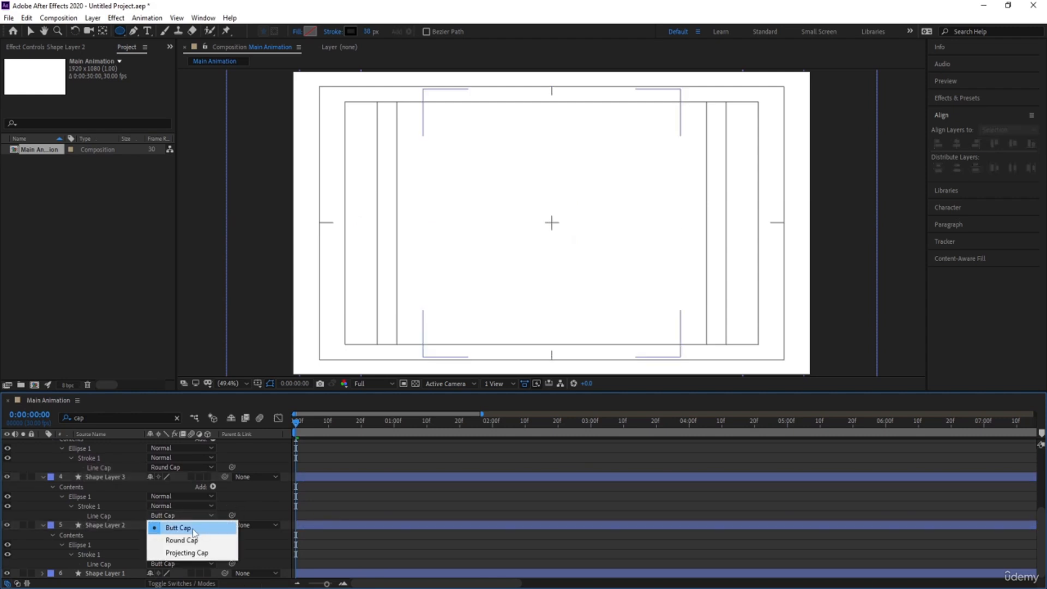
left_click(182, 540)
left_click(188, 565)
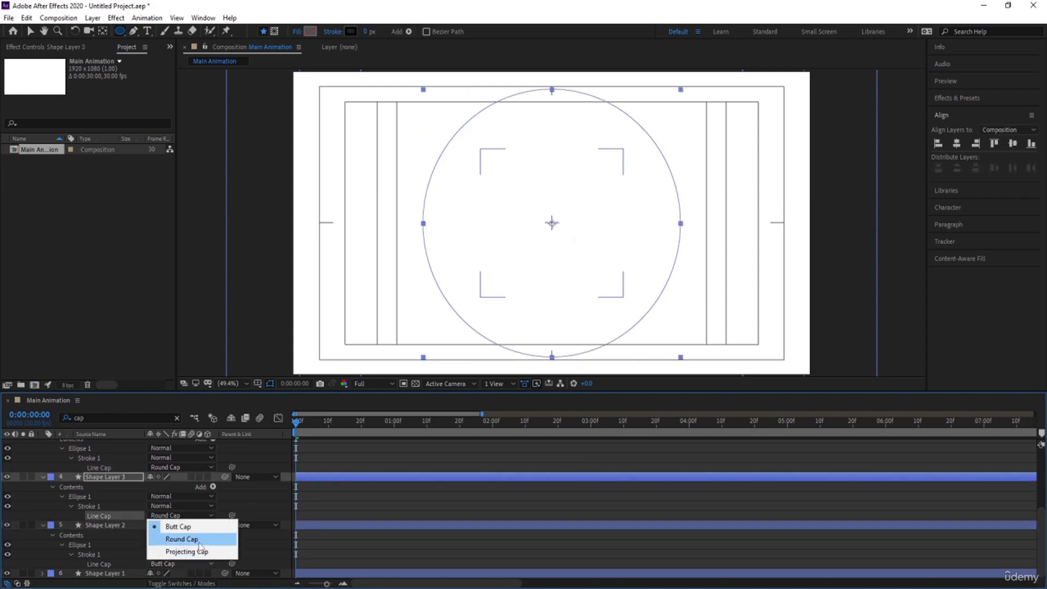
left_click(181, 539)
Step: Reveal the keyframed properties, preview the rounded strokes and move the current time to 0:00:00:26
left_click(358, 541)
key("u")
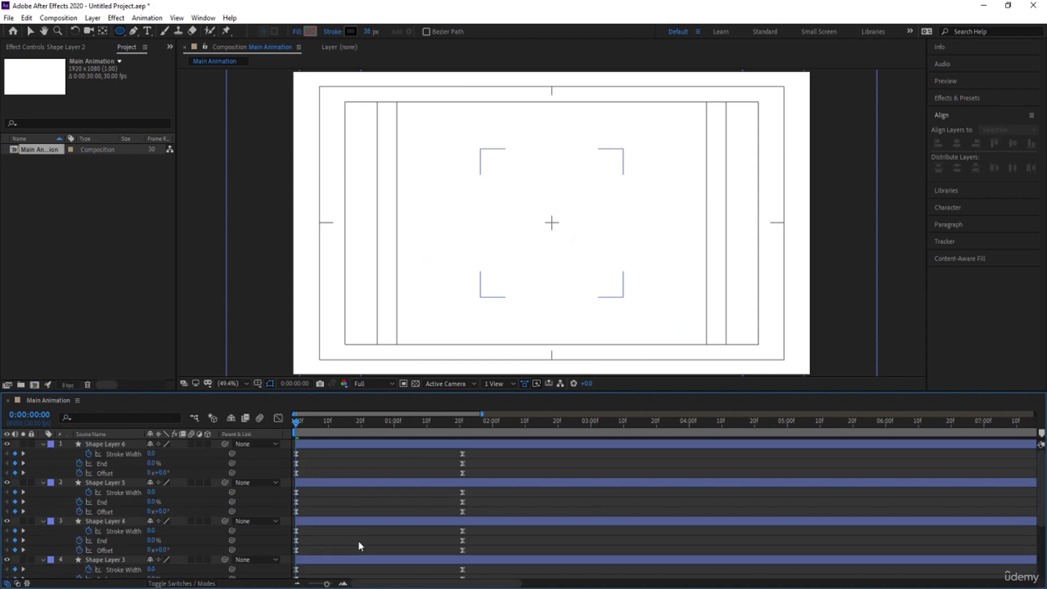
key("space")
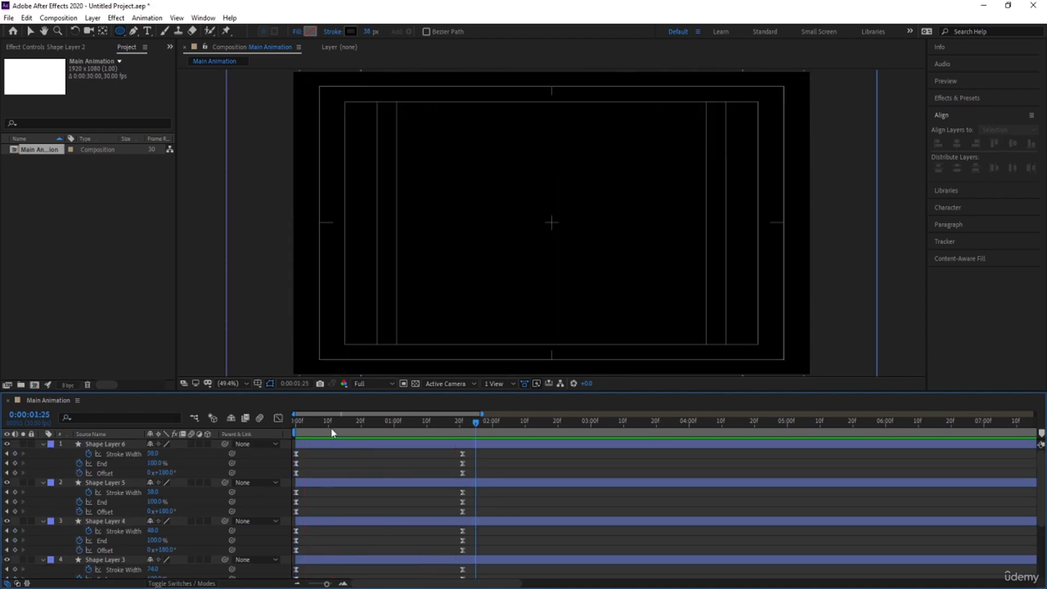
mouse_move(327, 425)
left_mouse_down()
mouse_move(312, 425)
mouse_move(382, 432)
left_mouse_up()
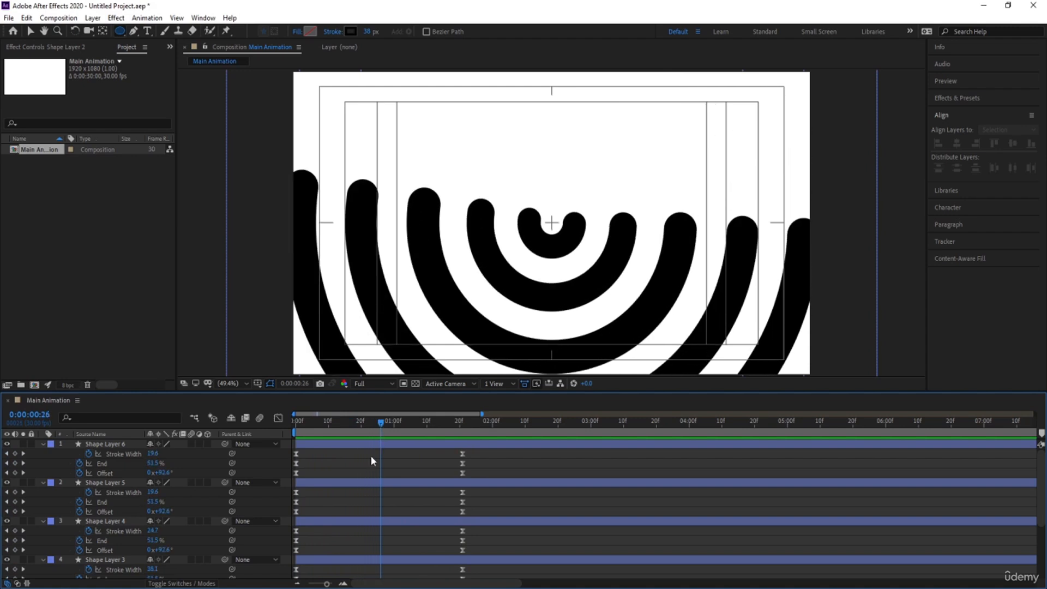
Step: Collapse all layer properties and set Rotation to -75° on Shape Layer 5 and +86° on Shape Layer 4
key("u")
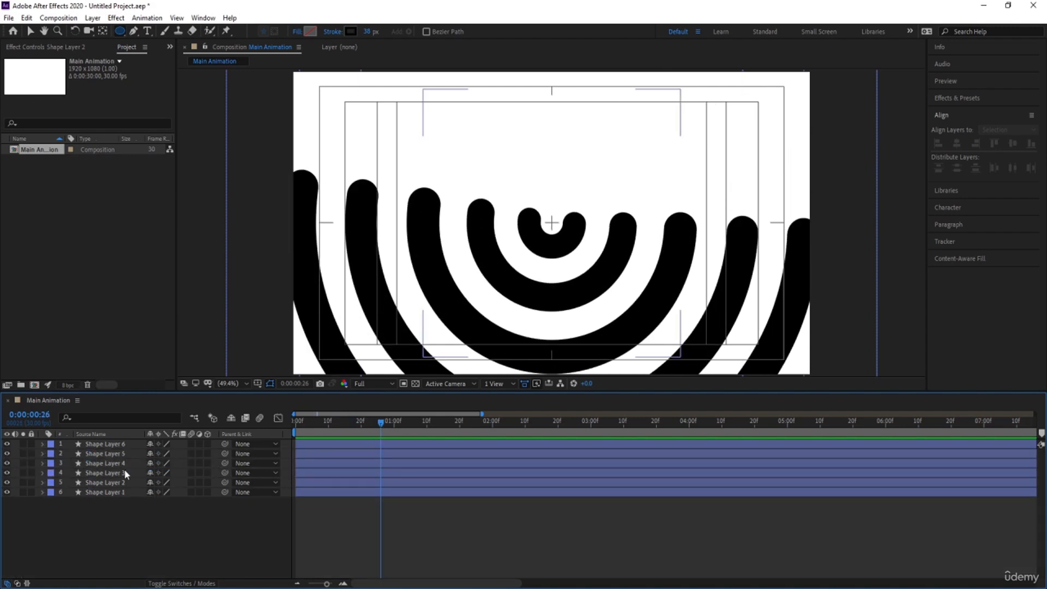
left_click(112, 455)
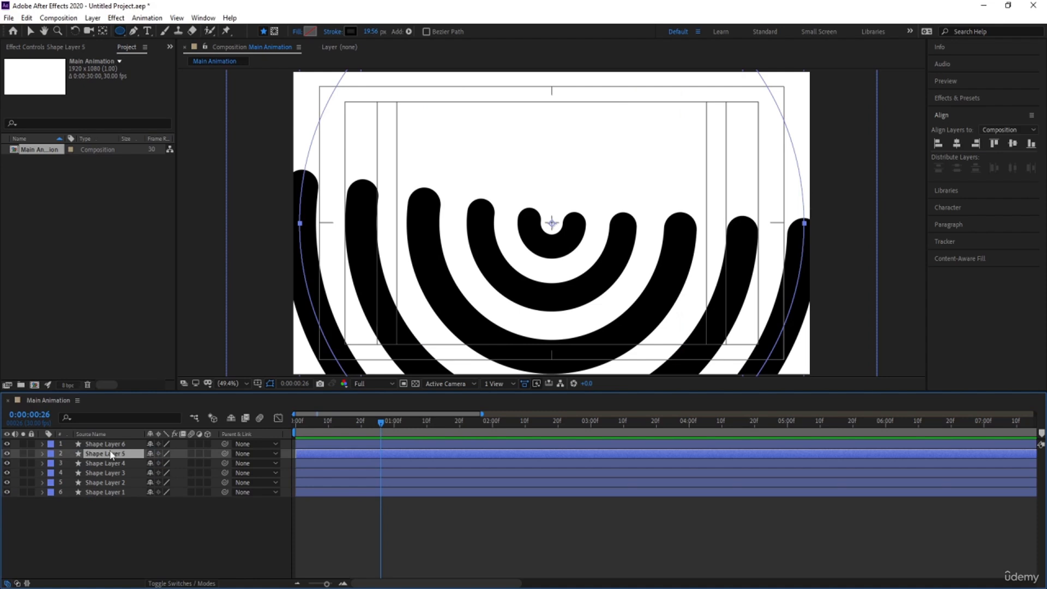
key("r")
left_click_drag(161, 463, 130, 463)
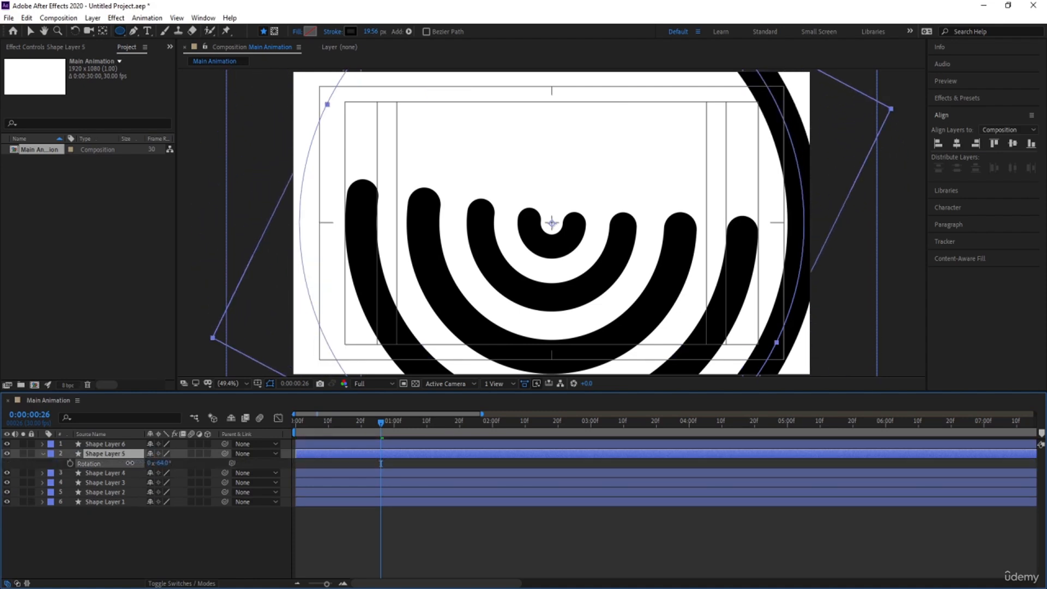
left_click(98, 474)
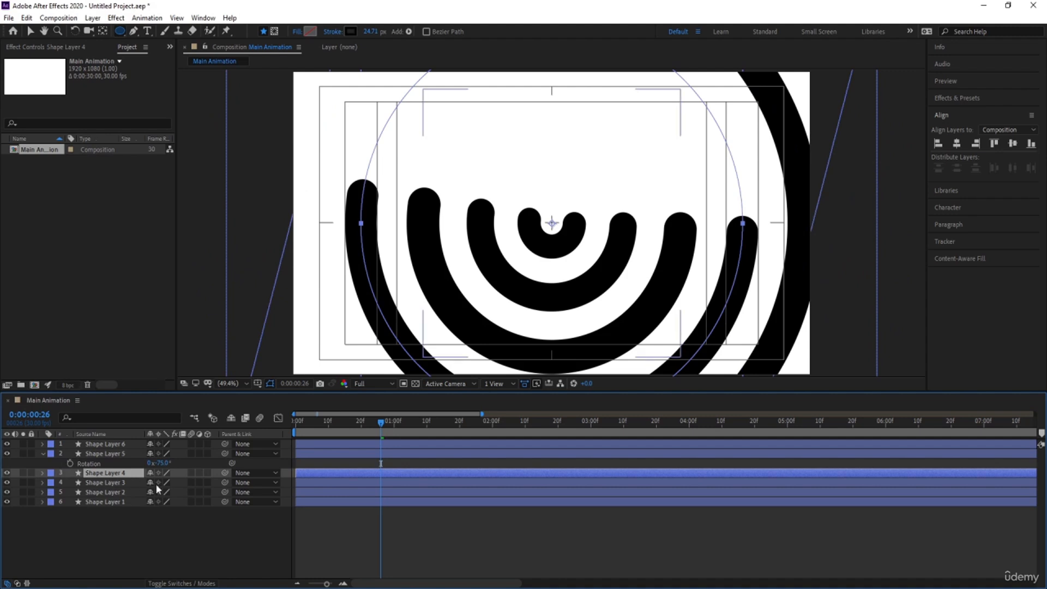
key("r")
left_click_drag(164, 482, 190, 482)
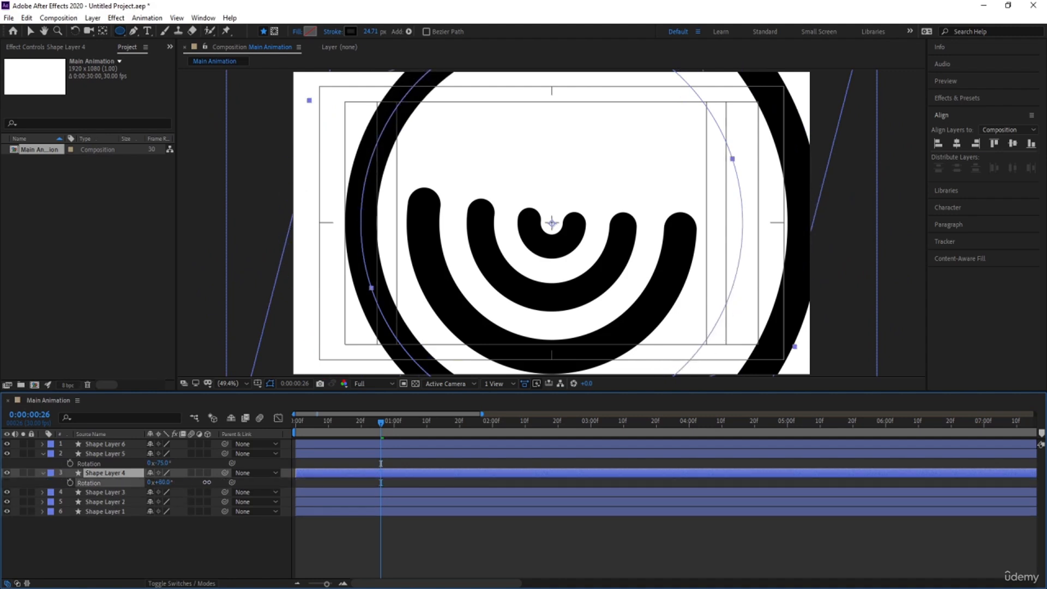
Step: Set Rotation to -78° on Shape Layer 3 and +80° on Shape Layer 2
left_click(113, 492)
key("r")
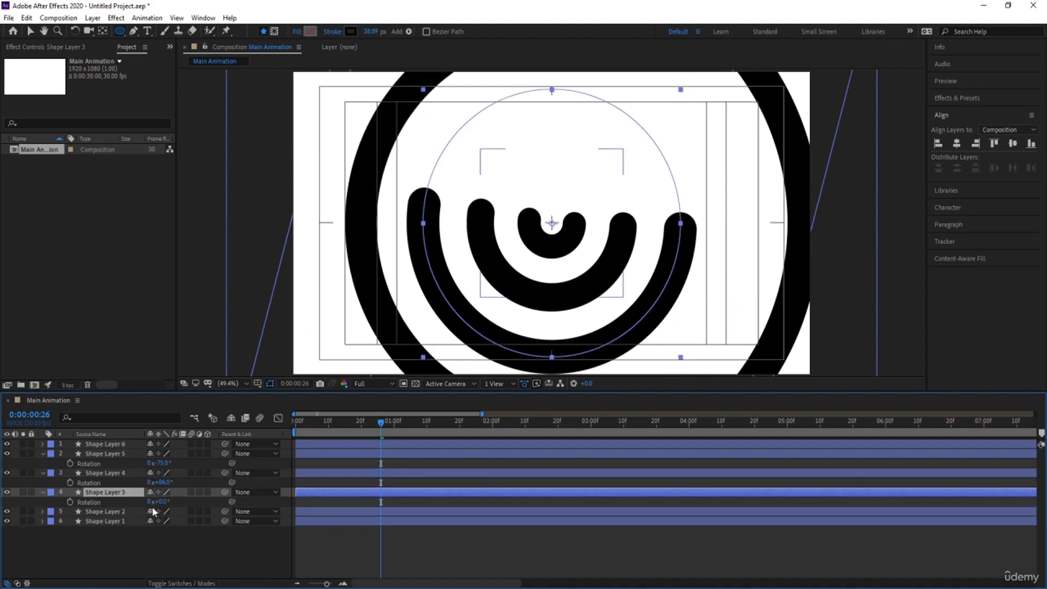
left_click_drag(160, 501, 200, 521)
left_click(103, 511)
key("r")
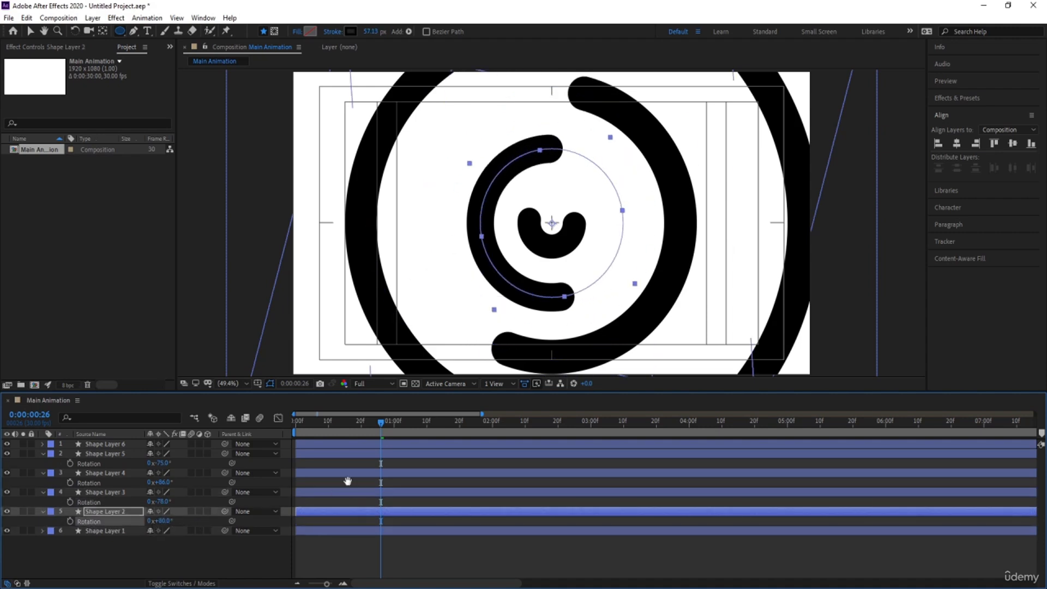
Step: Preview the animation of the rotated circle strokes from the start
key("space")
key("space")
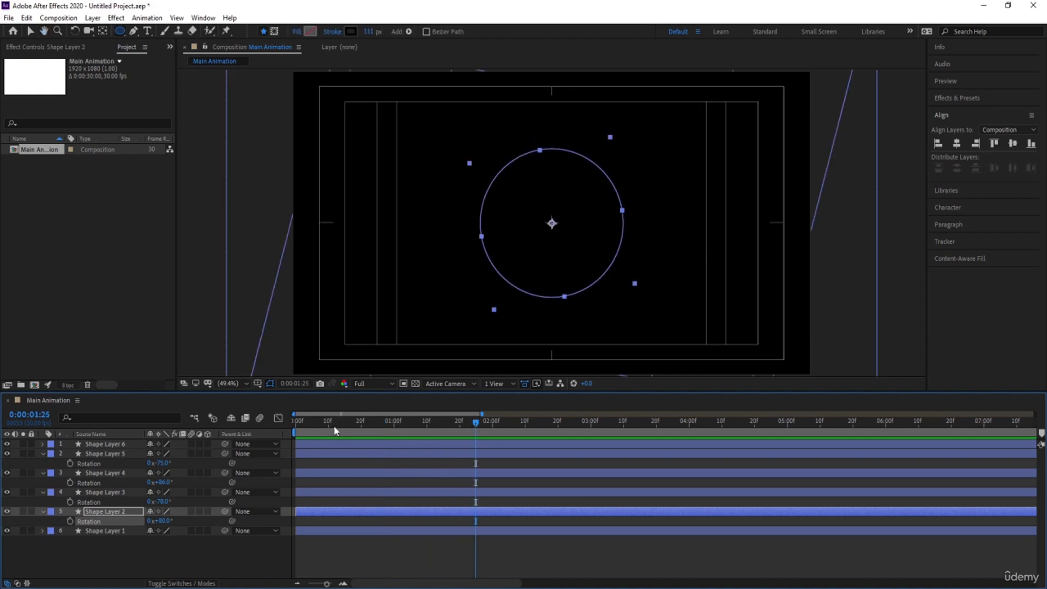
key("space")
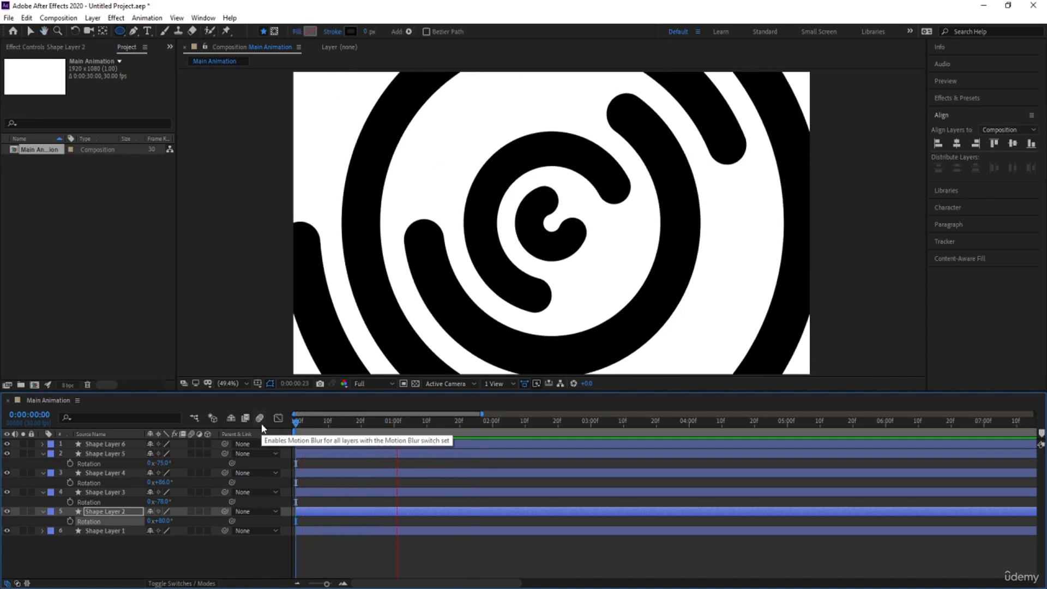
key("space")
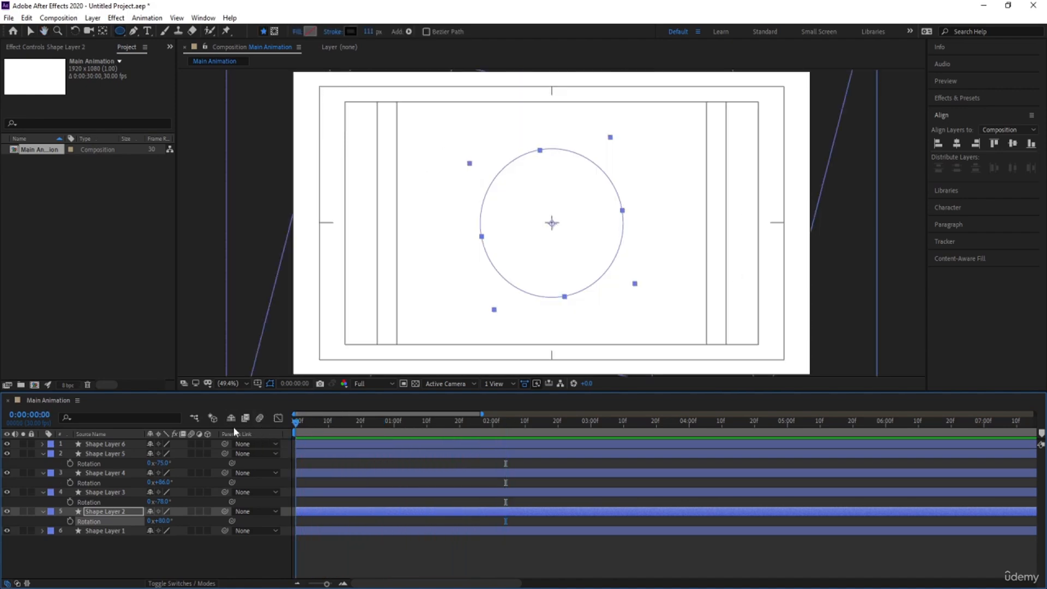
Step: Deselect everything and collapse the properties of all shape layers
key("equal")
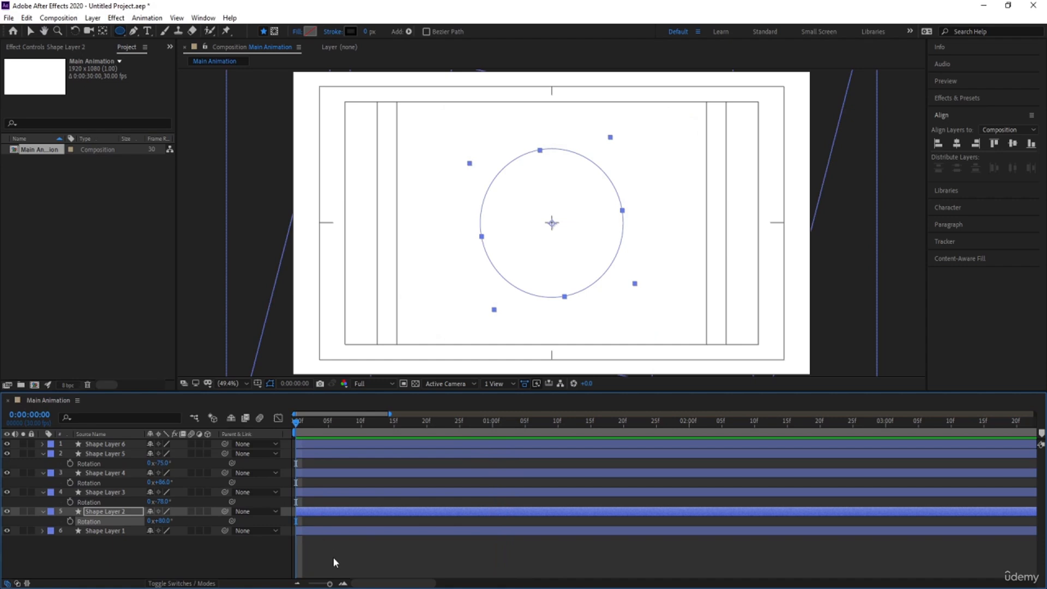
left_click(334, 558)
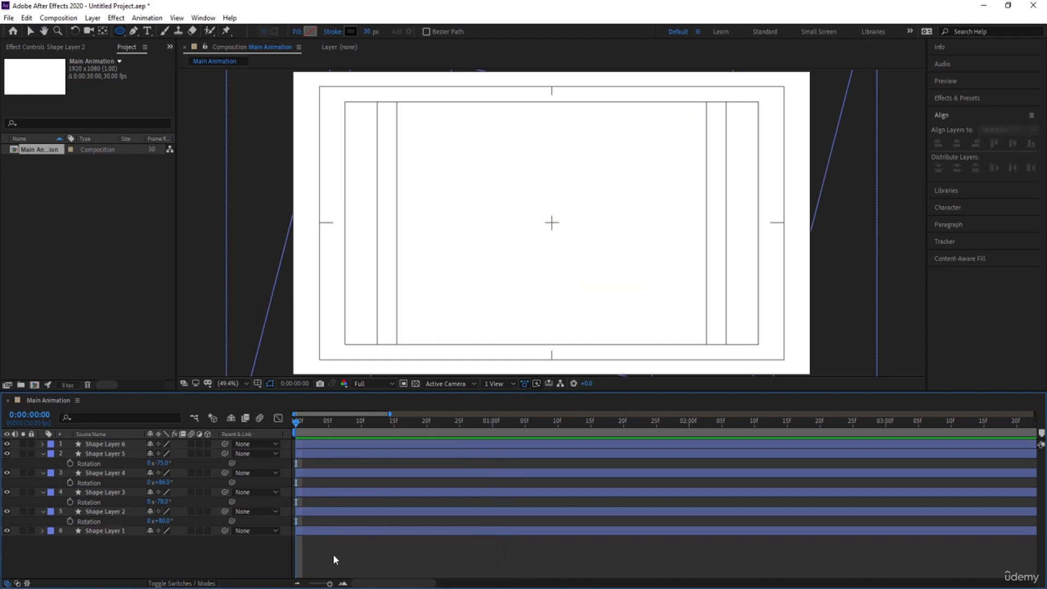
key("minus")
key("u")
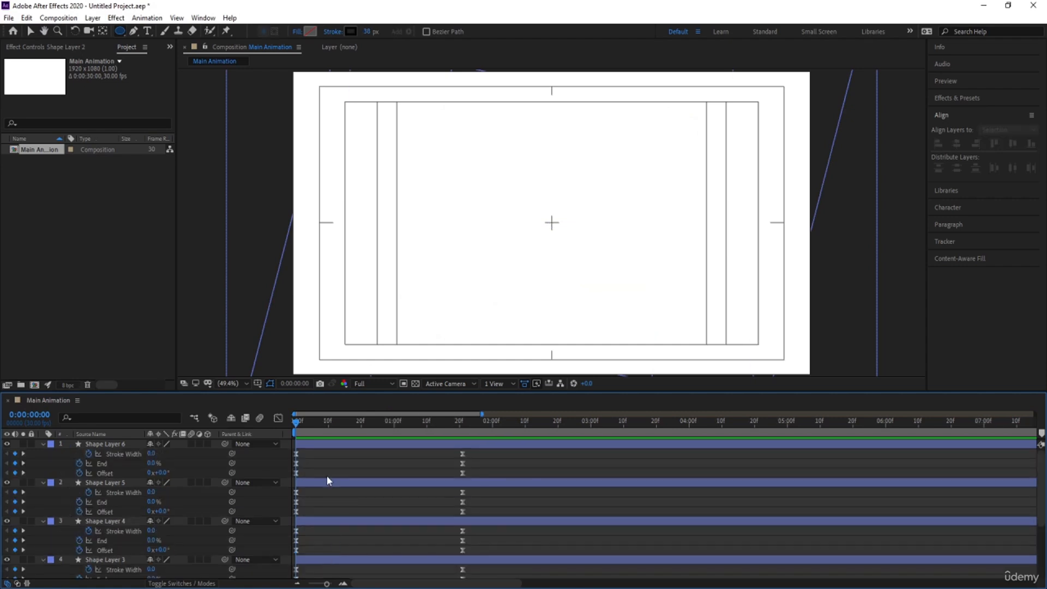
key("u")
Step: Shift Shape Layer 2 to start at 10 frames and Shape Layer 3 to start at 20 frames
left_click(329, 423)
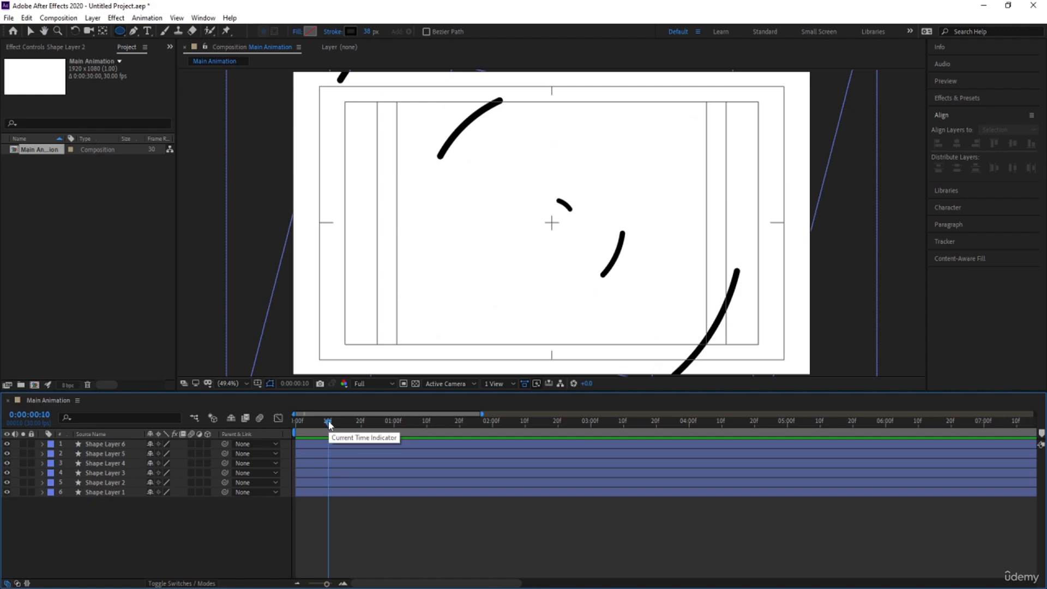
left_click(314, 483)
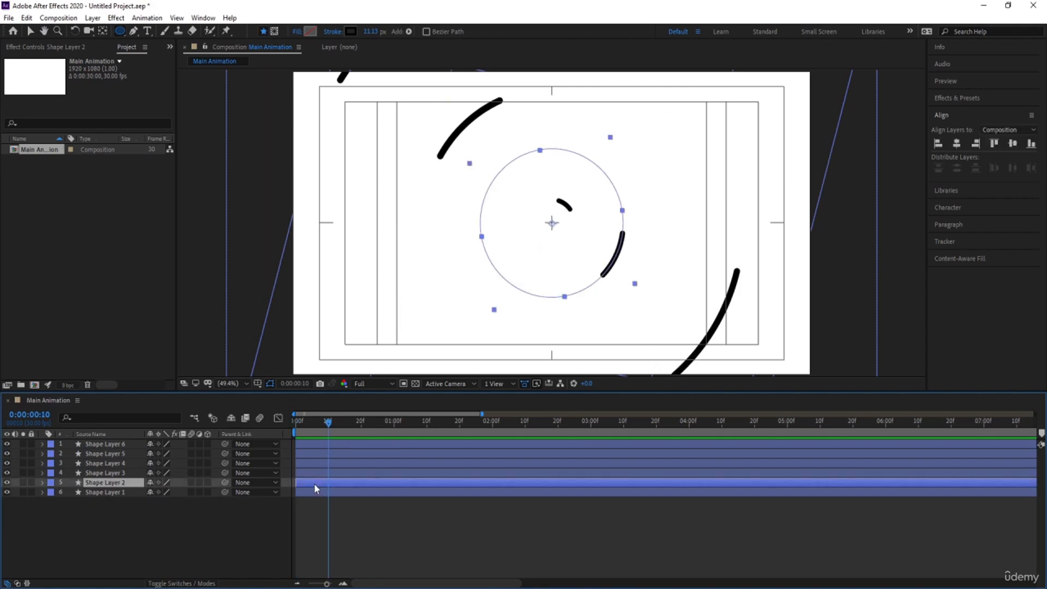
left_click_drag(314, 483, 345, 463)
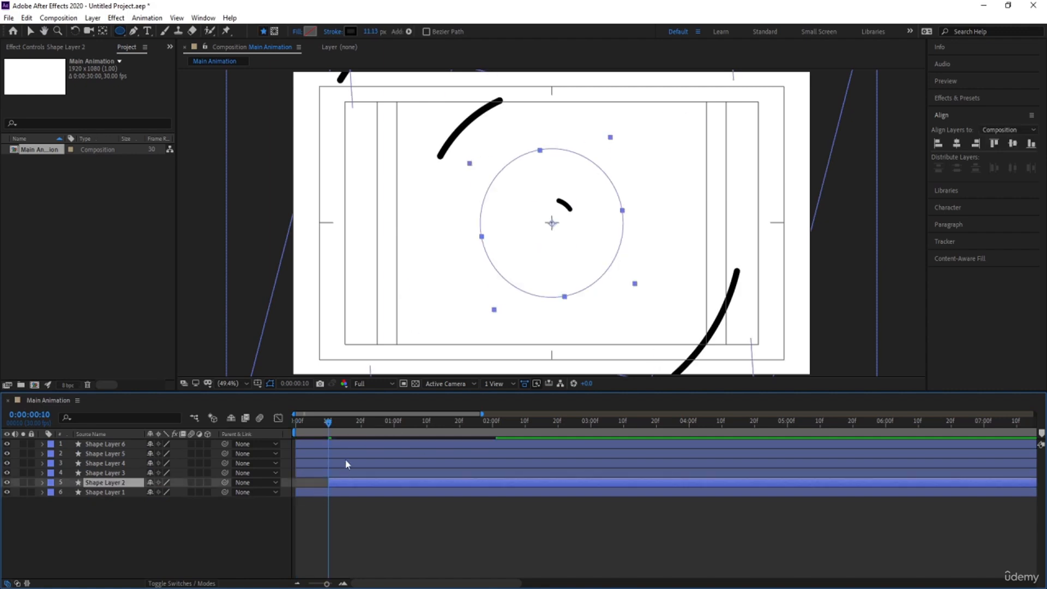
left_click(360, 422)
left_click_drag(347, 470, 414, 471)
Step: Shift Shape Layer 4 to start at 0:00:01:00 and Shape Layer 5 to start at 0:00:01:10
left_click(394, 429)
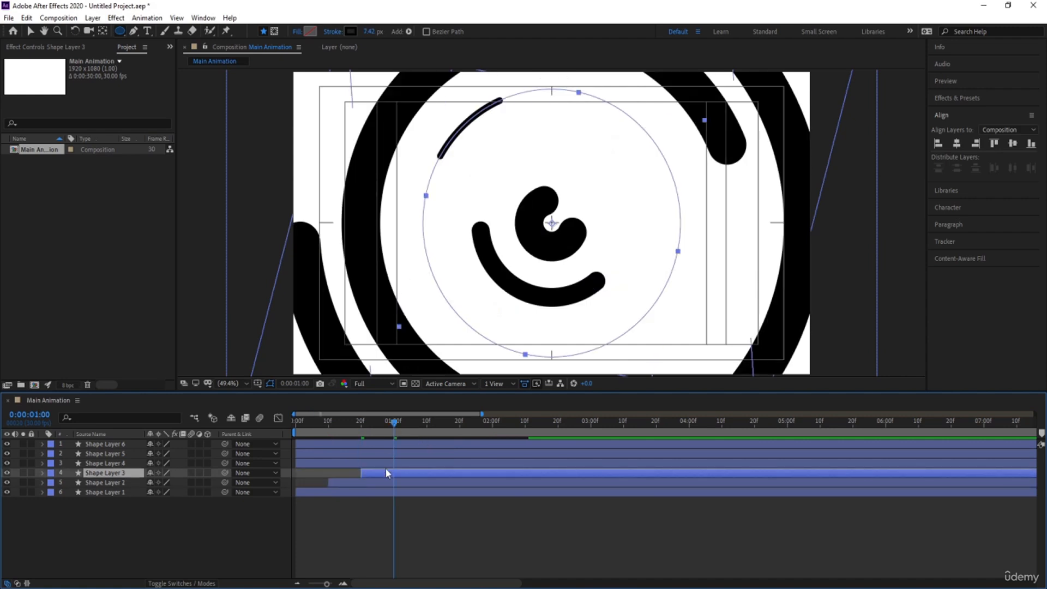
left_click(385, 464)
key("bracketleft")
left_click(426, 428)
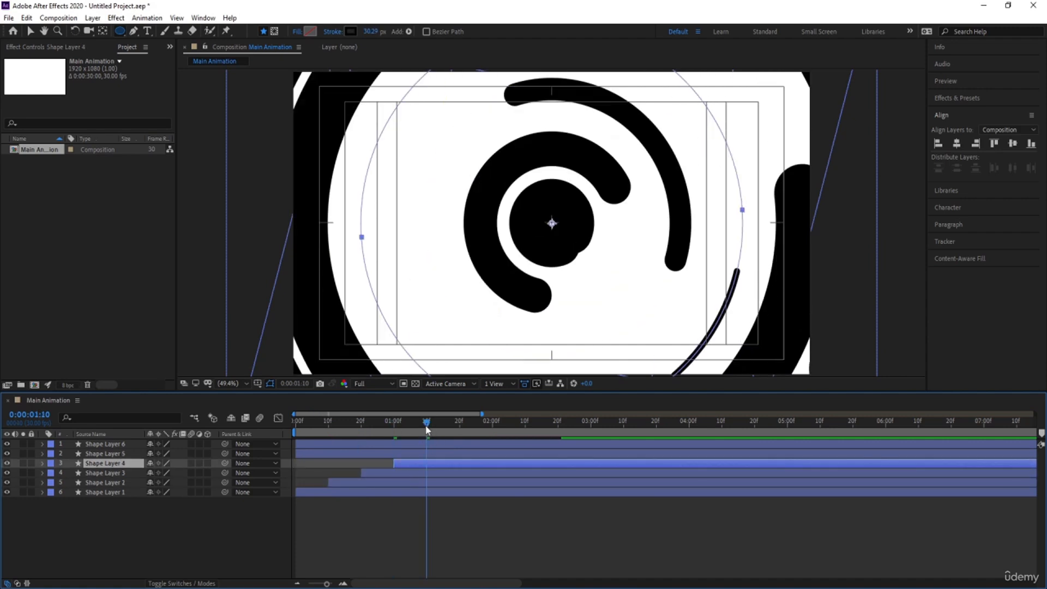
left_click(428, 453)
key("bracketleft")
Step: Shift Shape Layer 6 to start at 0:00:01:20 and preview the staggered animation from the start
left_click(461, 431)
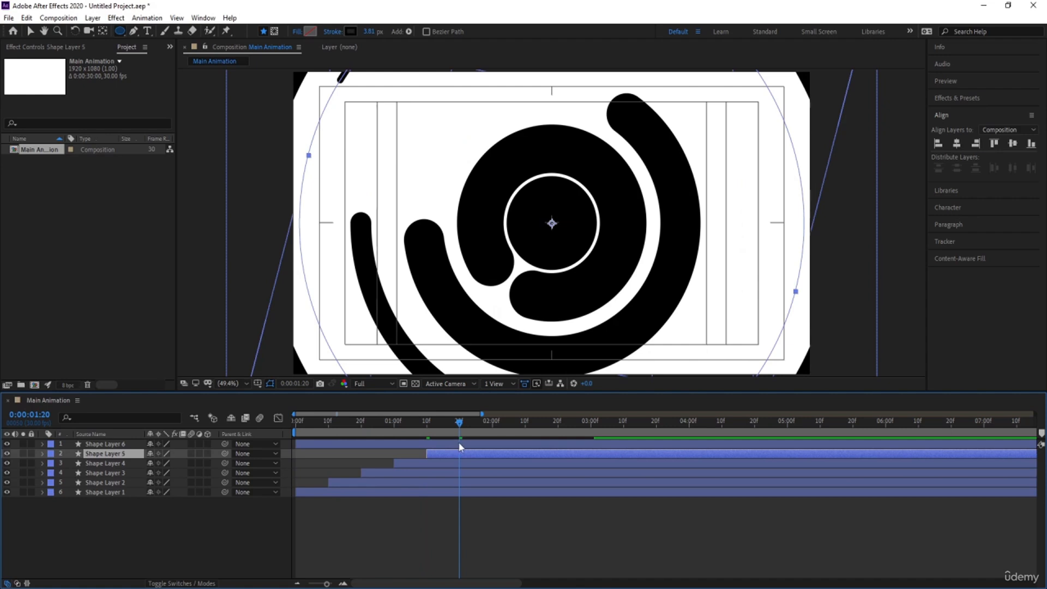
left_click(458, 443)
key("bracketleft")
left_click_drag(427, 434, 284, 433)
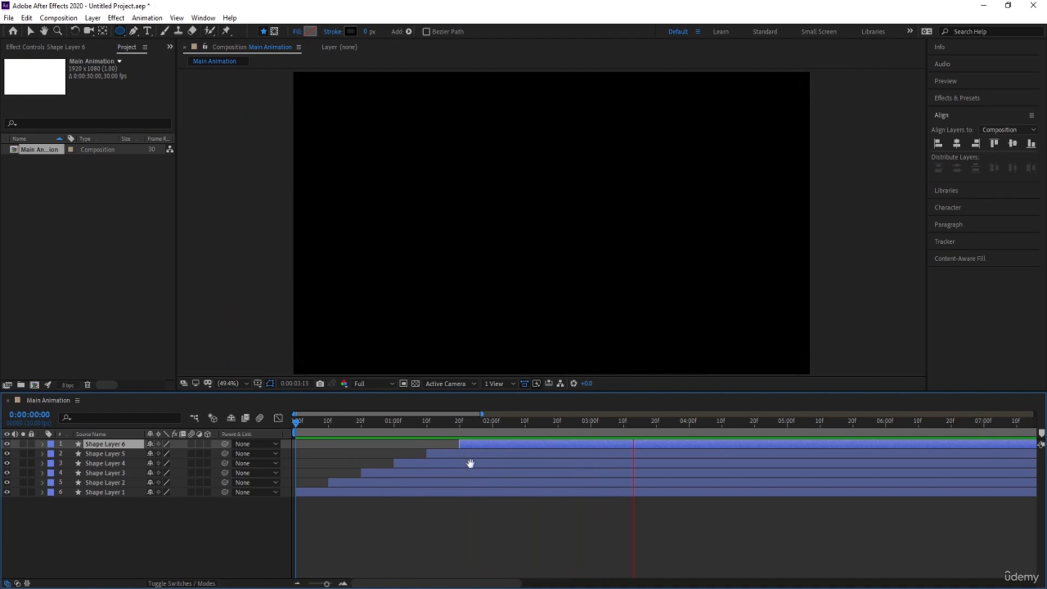
left_click(352, 539)
Step: Pre-compose all six shape layers into a new composition named Mask Animation
left_click_drag(134, 551, 52, 444)
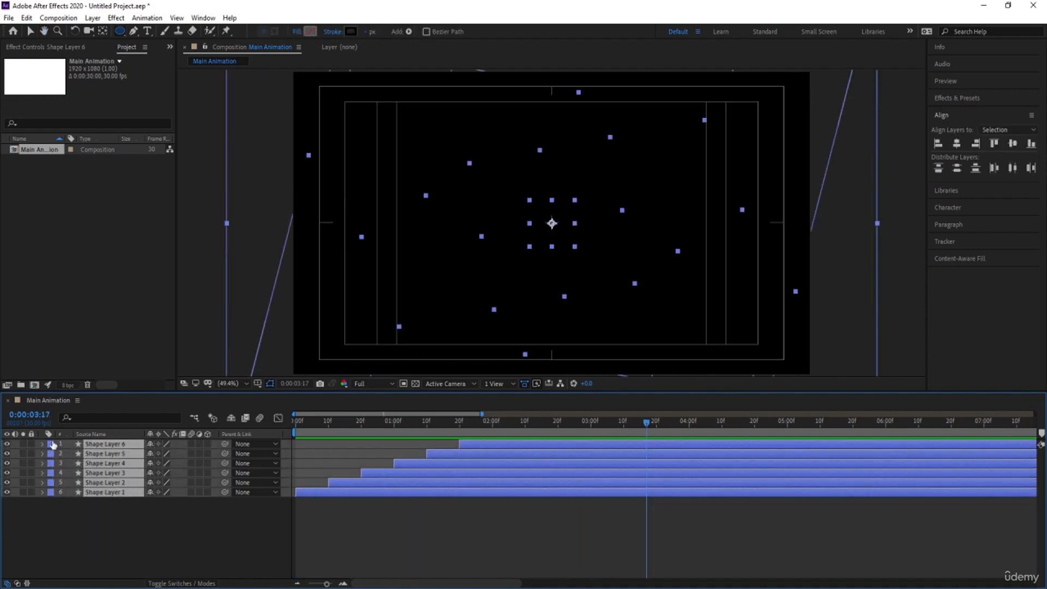
key("ctrl+shift+c")
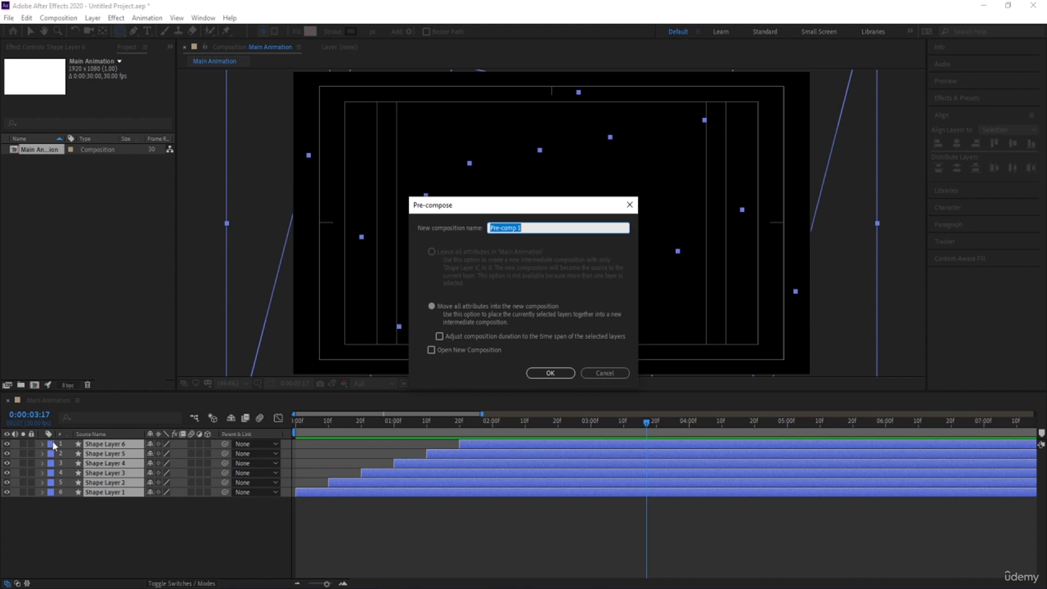
type("Mask Animation")
key("Return")
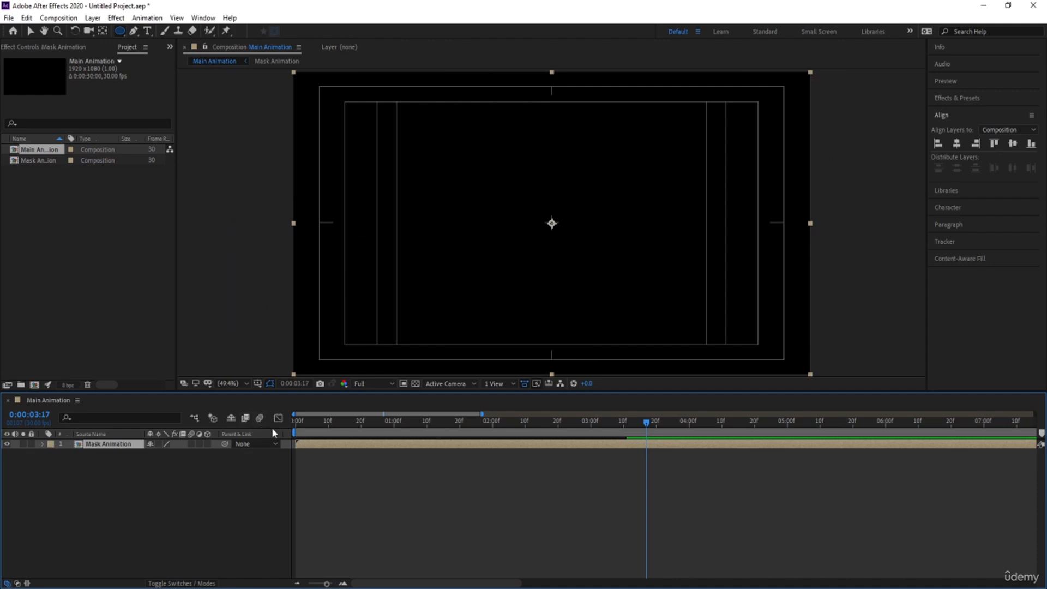
Step: Preview the pre-composed animation and search the effects and presets for "fill"
key("space")
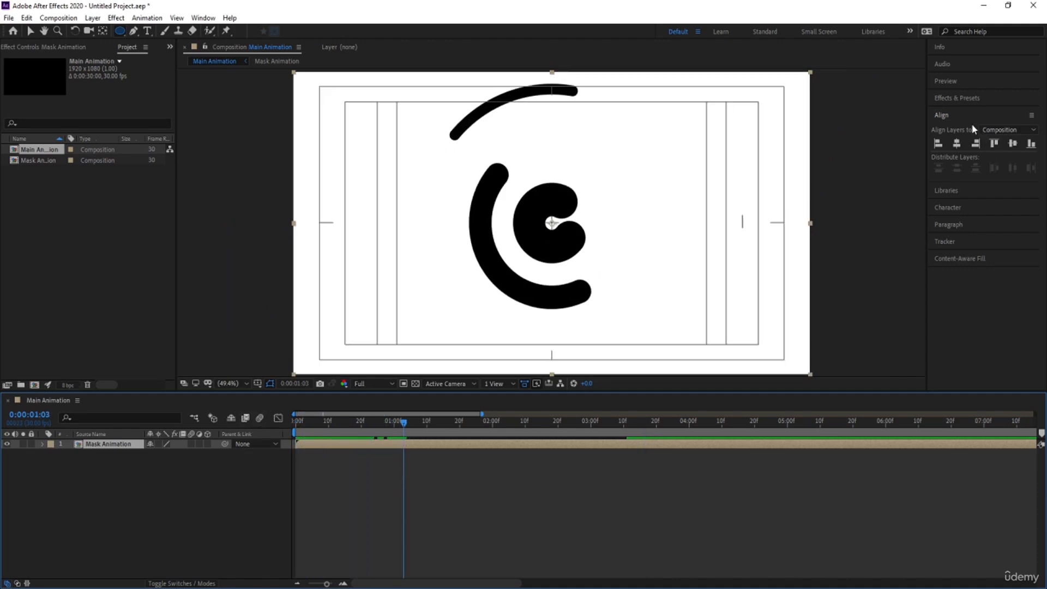
left_click(957, 98)
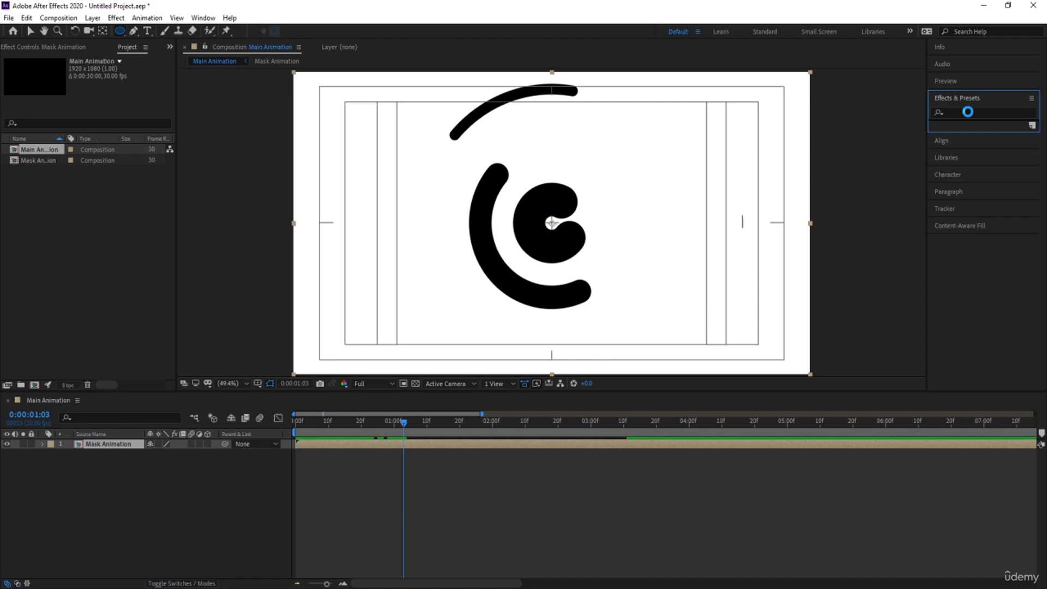
left_click(968, 111)
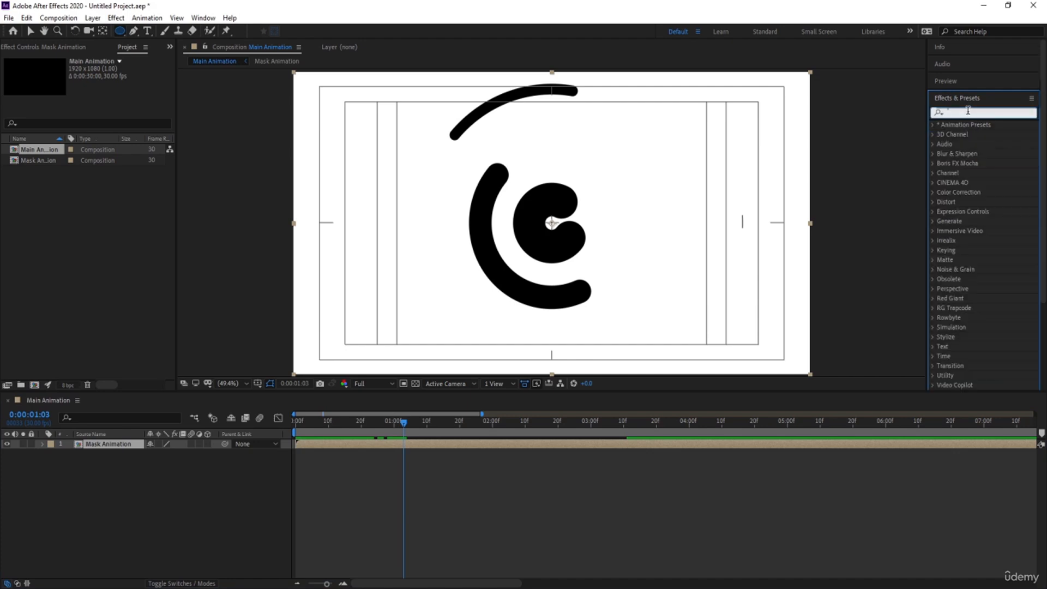
type("fill")
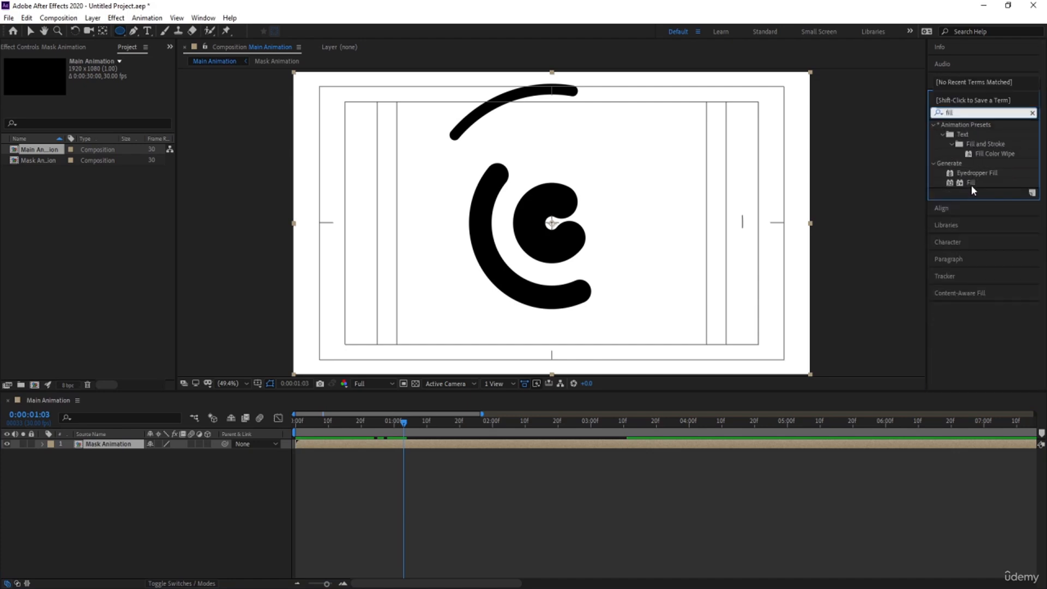